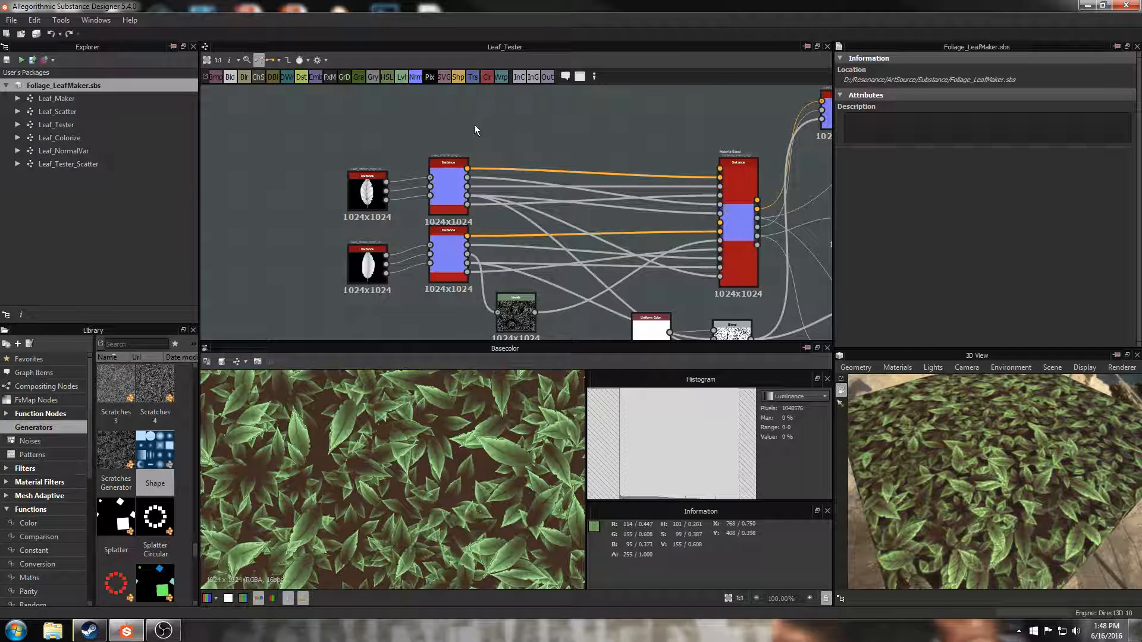
Preview the height output of the upper Leaf_Maker instance and inspect the scattered leaves on the 3D plane from above.
{"action": "middle_click_drag", "start_coordinate": [313, 121], "coordinate": [337, 130]}
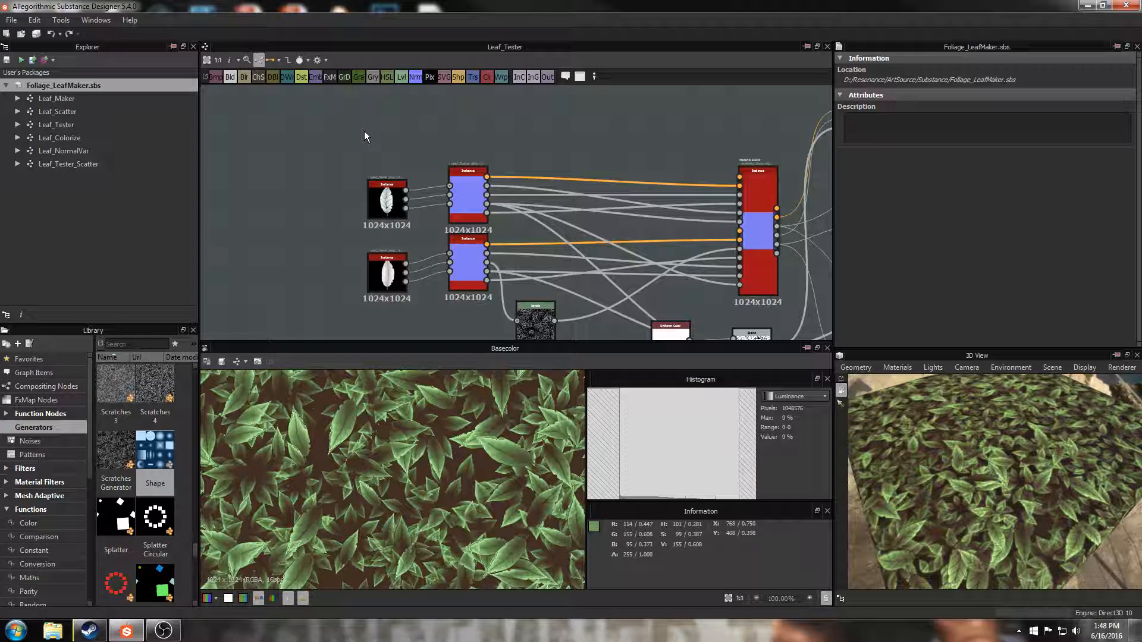
{"action": "scroll", "coordinate": [448, 178], "scroll_direction": "up", "scroll_amount": 5}
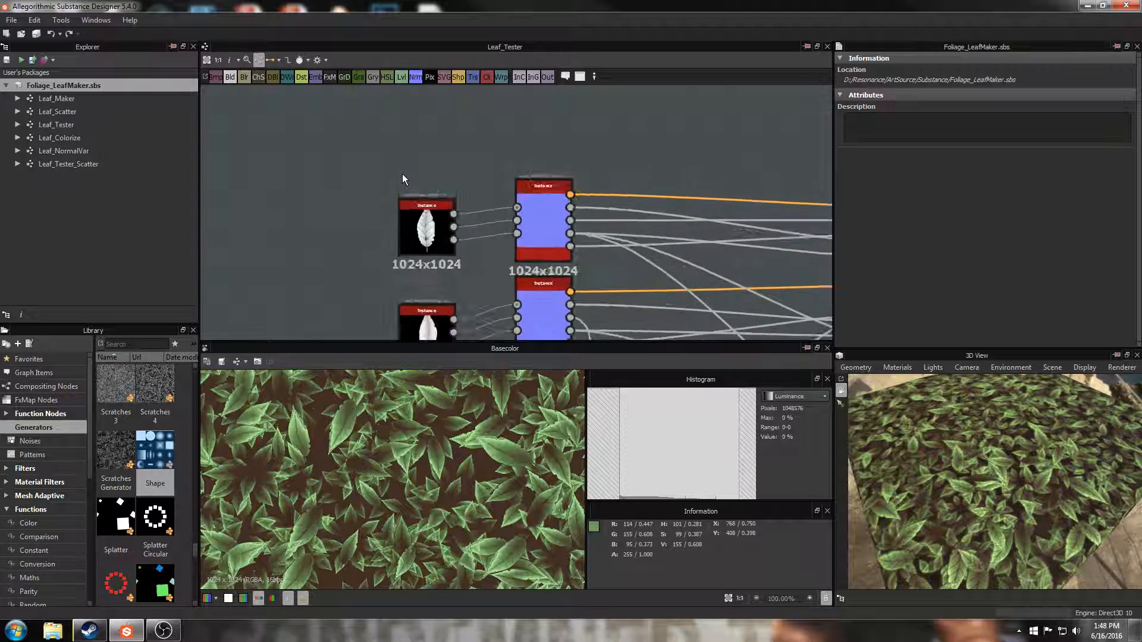
{"action": "middle_click_drag", "start_coordinate": [449, 185], "coordinate": [452, 125]}
{"action": "double_click", "coordinate": [427, 194]}
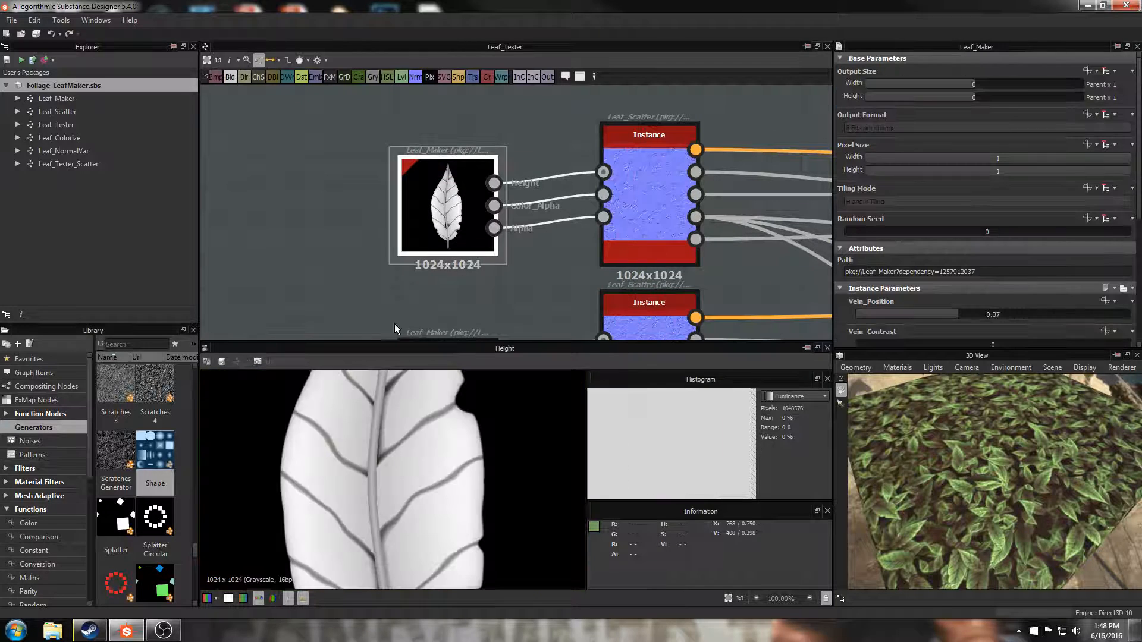
{"action": "scroll", "coordinate": [373, 487], "scroll_direction": "down", "scroll_amount": 6}
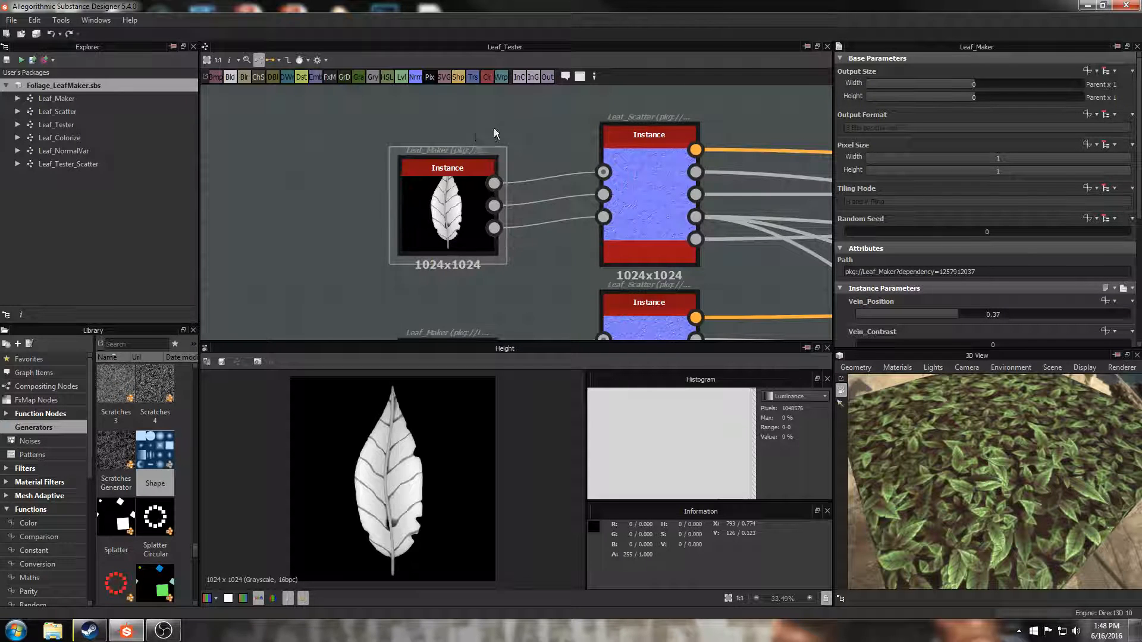
{"action": "scroll", "coordinate": [494, 127], "scroll_direction": "down", "scroll_amount": 3}
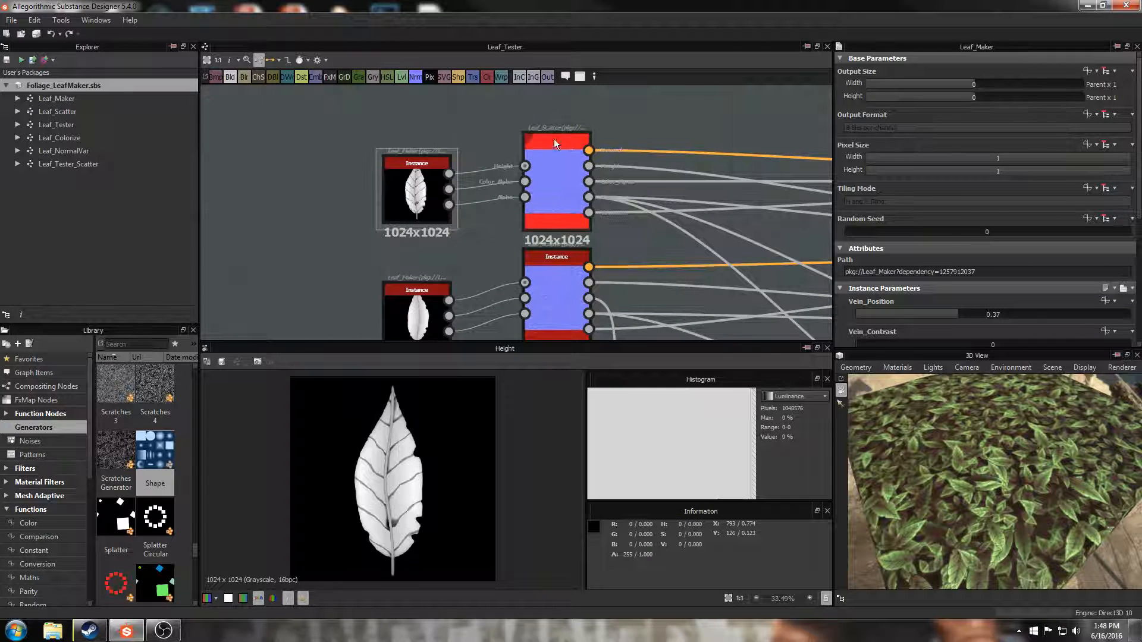
{"action": "left_click_drag", "start_coordinate": [959, 433], "coordinate": [923, 451]}
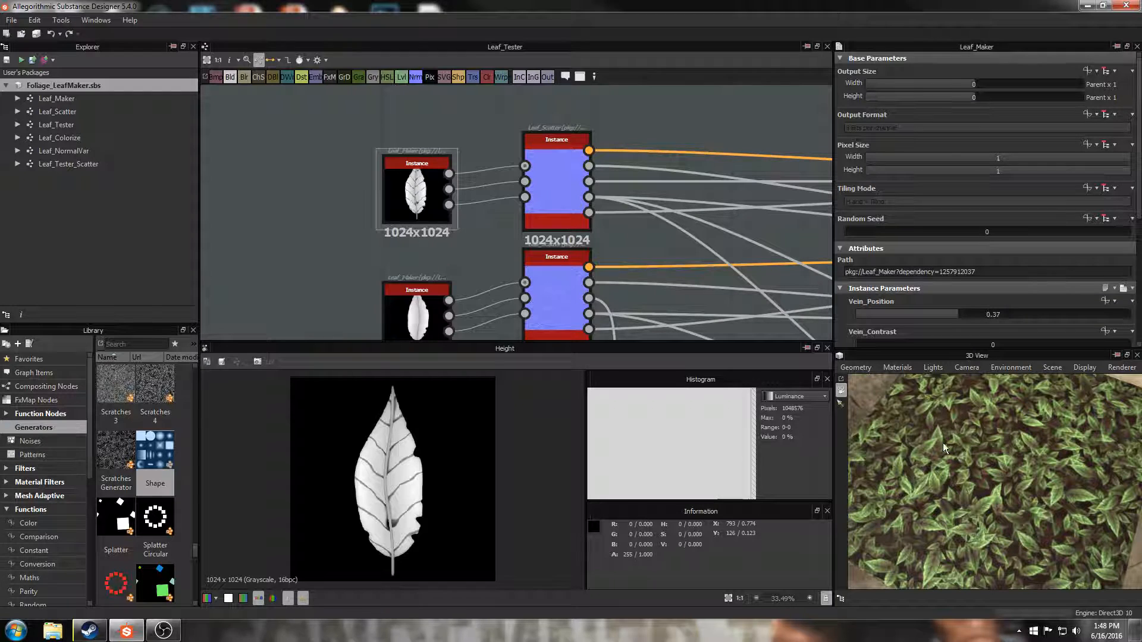
{"action": "left_click_drag", "start_coordinate": [959, 437], "coordinate": [948, 437]}
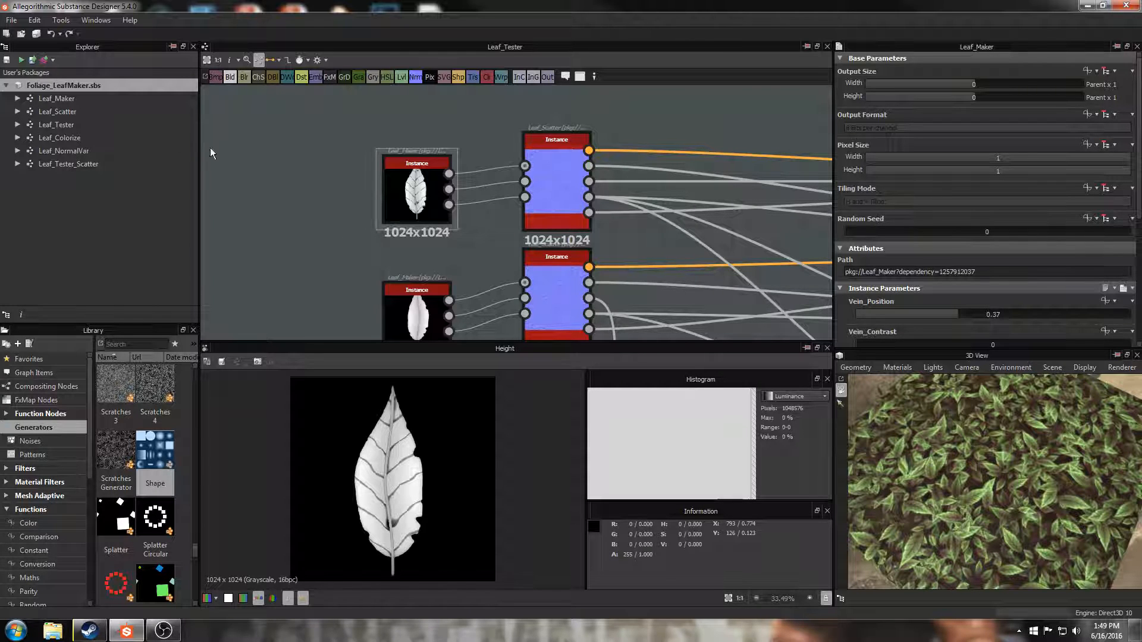
Open the Leaf_Maker graph and look over its Height, Veins, Mask Shapes and Color Alpha frames.
{"action": "double_click", "coordinate": [67, 98]}
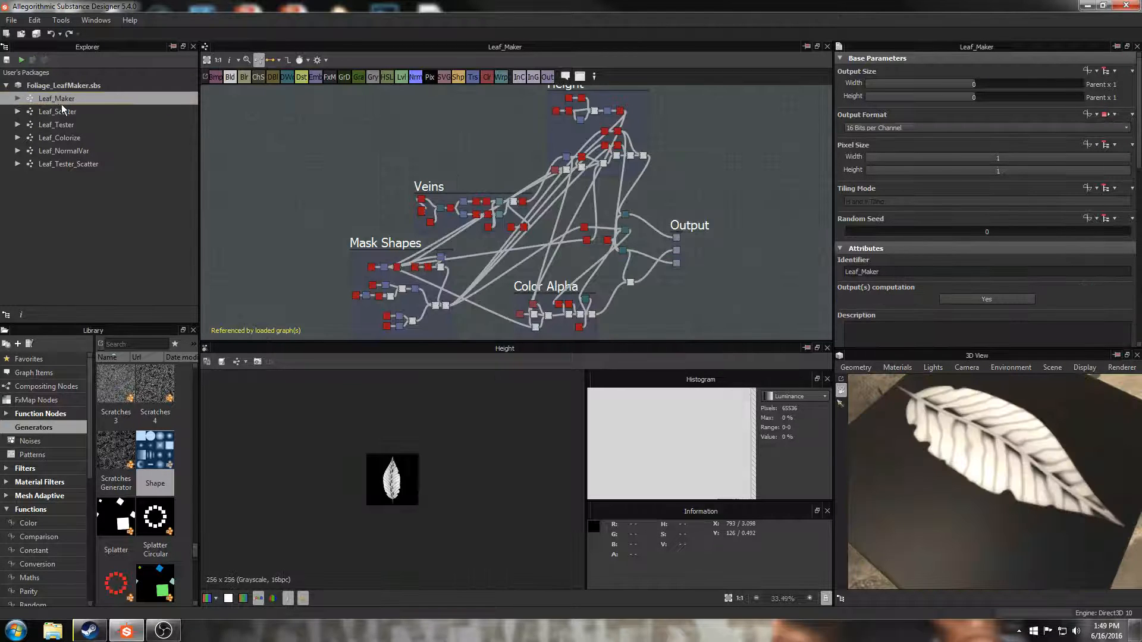
{"action": "left_click", "coordinate": [418, 181]}
{"action": "middle_click_drag", "start_coordinate": [540, 134], "coordinate": [470, 161]}
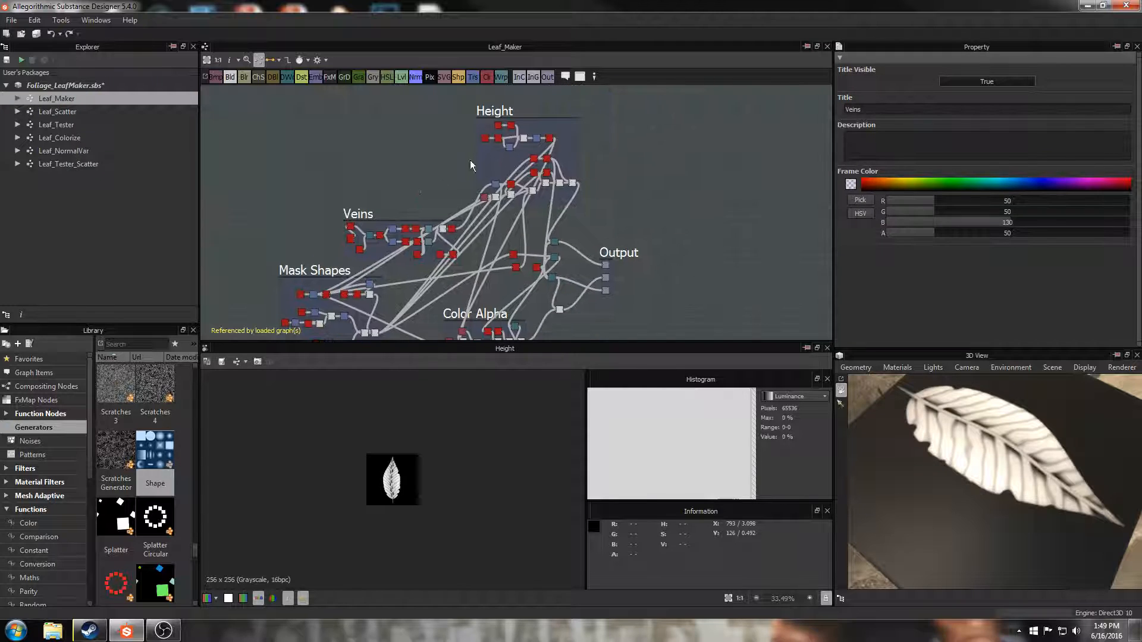
{"action": "middle_click_drag", "start_coordinate": [430, 194], "coordinate": [415, 178]}
{"action": "scroll", "coordinate": [405, 184], "scroll_direction": "up", "scroll_amount": 1}
{"action": "scroll", "coordinate": [405, 185], "scroll_direction": "up", "scroll_amount": 1}
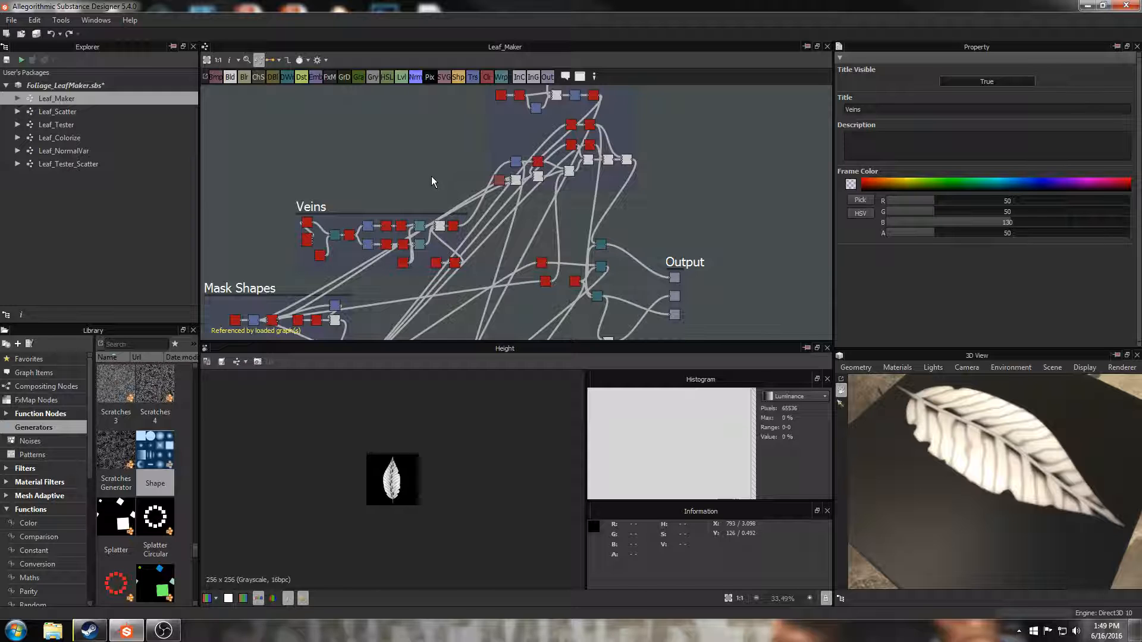
{"action": "middle_click_drag", "start_coordinate": [431, 176], "coordinate": [434, 169]}
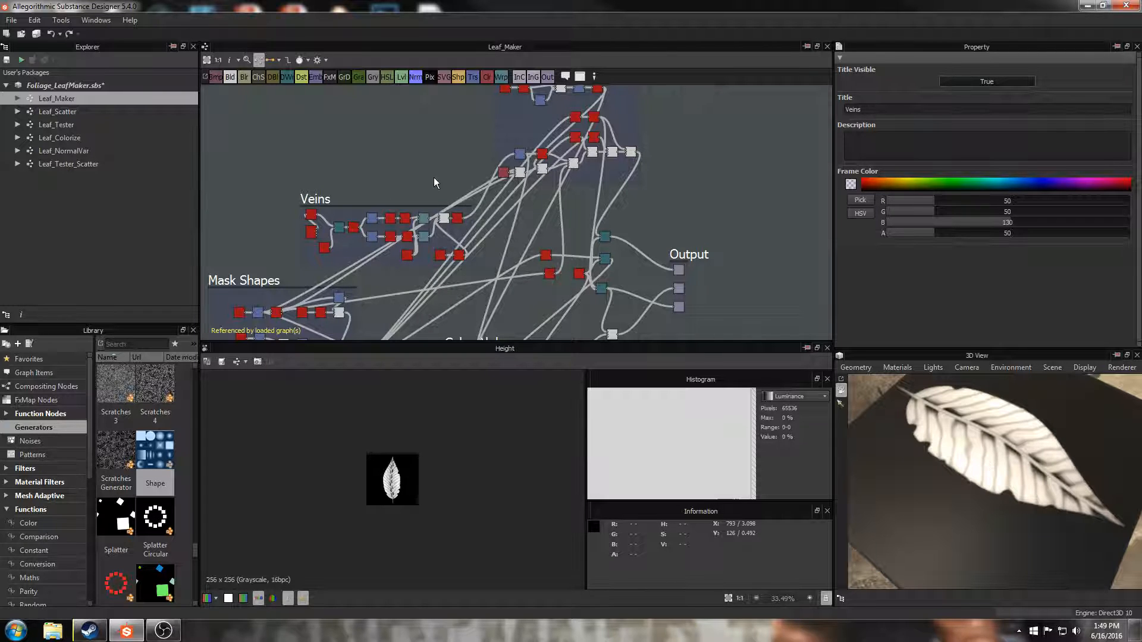
{"action": "middle_click_drag", "start_coordinate": [403, 183], "coordinate": [437, 162]}
{"action": "middle_click_drag", "start_coordinate": [450, 216], "coordinate": [503, 143]}
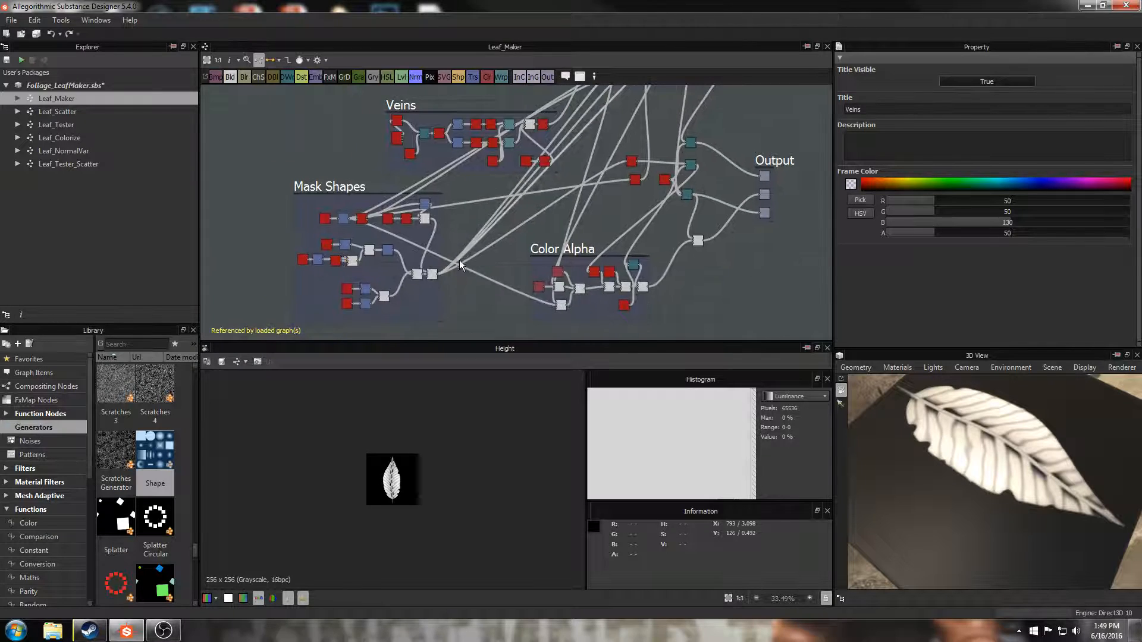
Preview the last Blend node of the Mask Shapes frame, fitted to the 2D view.
{"action": "scroll", "coordinate": [459, 259], "scroll_direction": "up", "scroll_amount": 4}
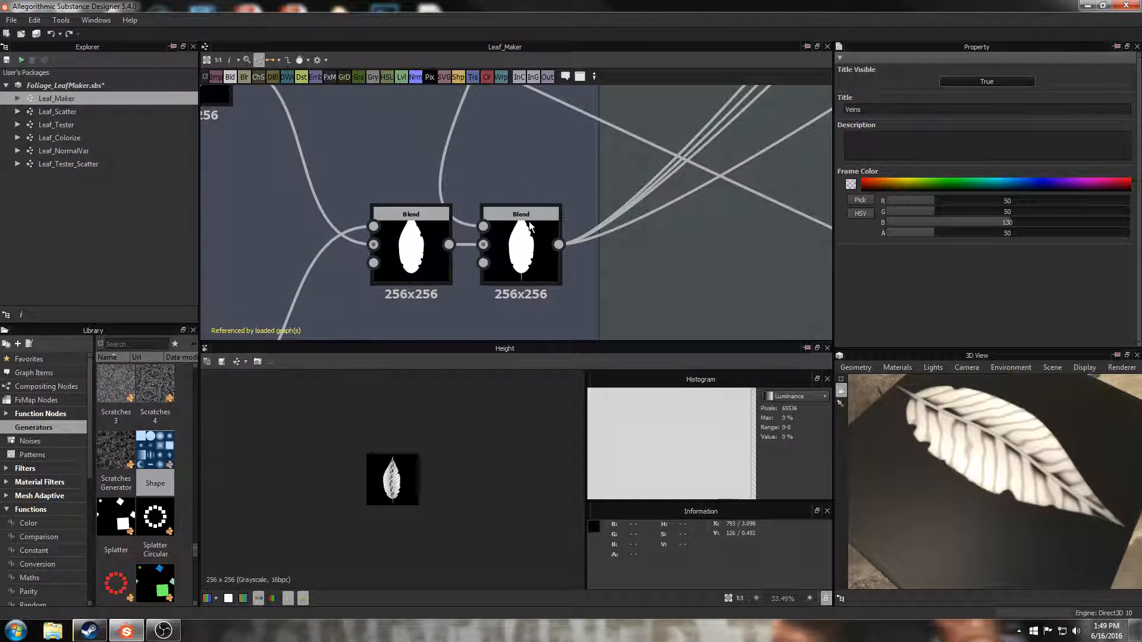
{"action": "double_click", "coordinate": [528, 240]}
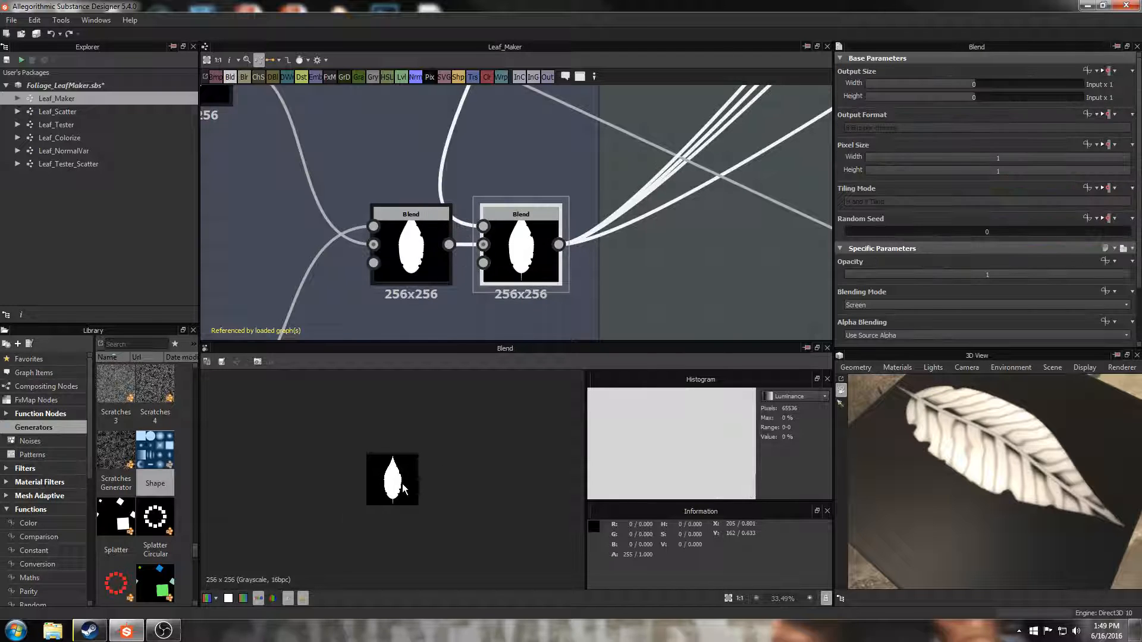
{"action": "key", "text": "f"}
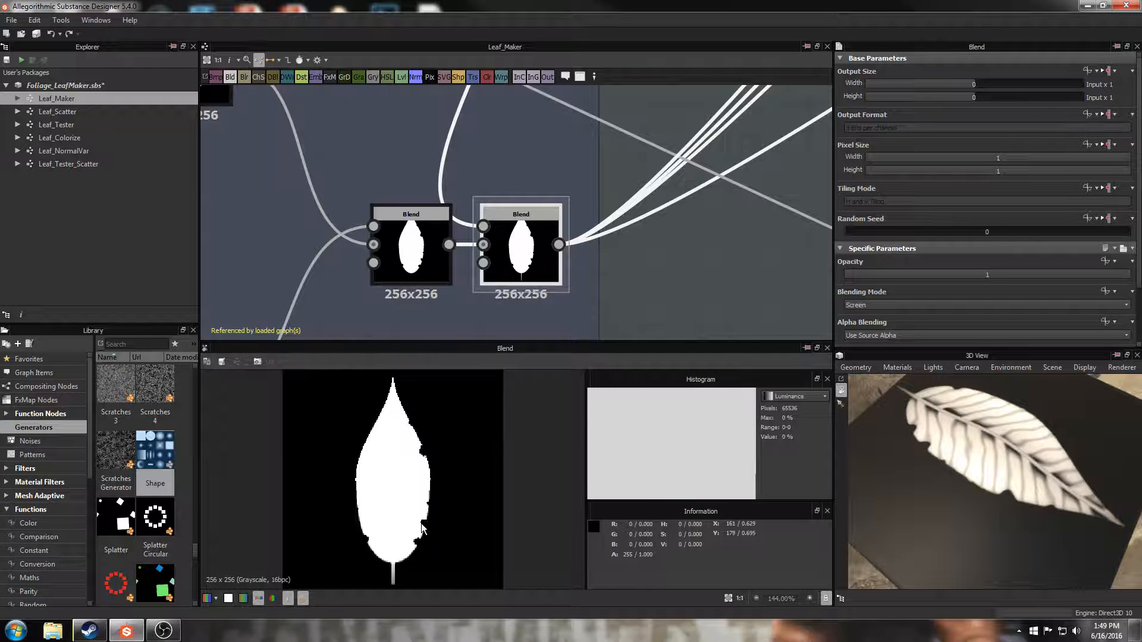
Preview the upper Waveform 1 node that feeds the jagged edge shape in the Mask Shapes frame.
{"action": "middle_click_drag", "start_coordinate": [322, 259], "coordinate": [509, 266]}
{"action": "scroll", "coordinate": [450, 250], "scroll_direction": "down", "scroll_amount": 3}
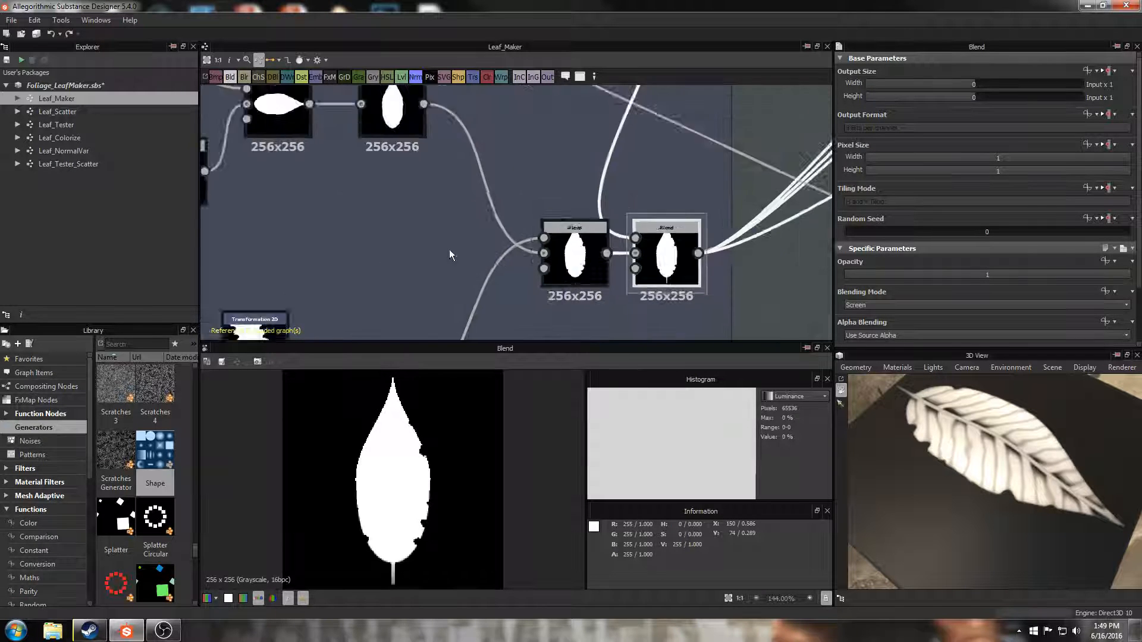
{"action": "middle_click_drag", "start_coordinate": [496, 217], "coordinate": [650, 241]}
{"action": "middle_click_drag", "start_coordinate": [459, 240], "coordinate": [482, 146]}
{"action": "scroll", "coordinate": [411, 248], "scroll_direction": "up", "scroll_amount": 3}
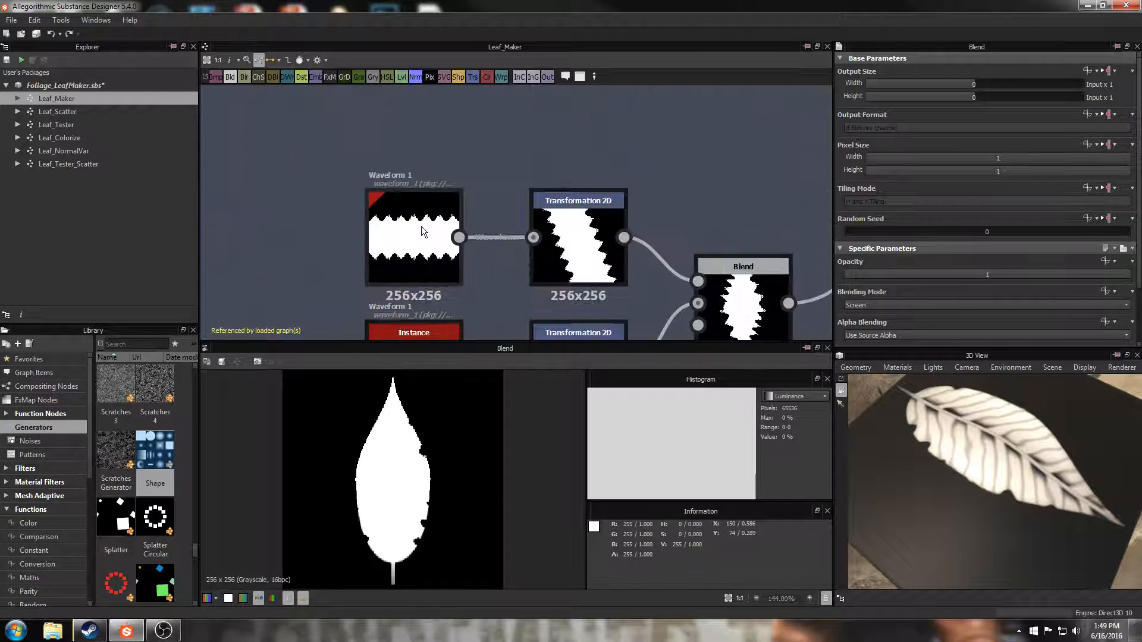
{"action": "double_click", "coordinate": [421, 226]}
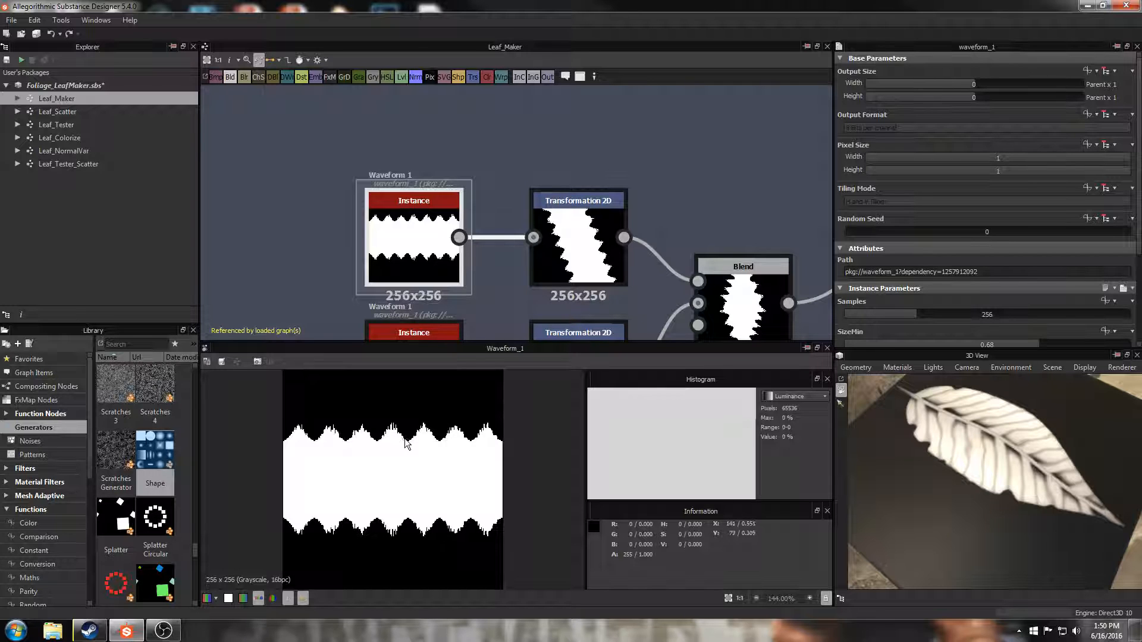
Follow the waveform branch through its blends and preview the final Mask Shapes Blend node again.
{"action": "scroll", "coordinate": [658, 183], "scroll_direction": "down", "scroll_amount": 3}
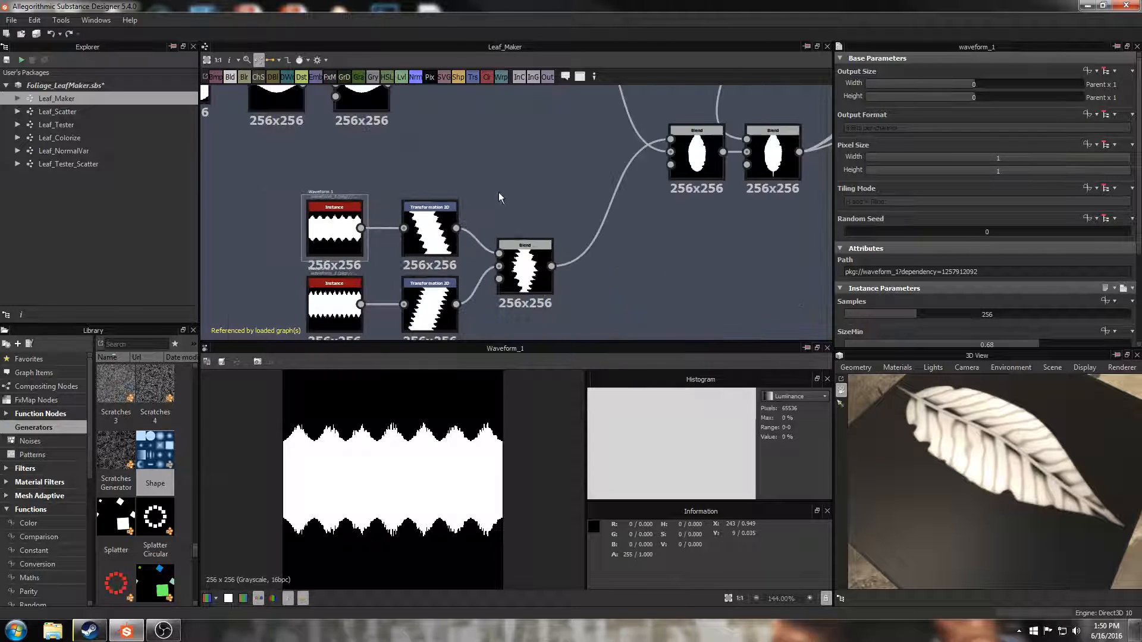
{"action": "middle_click_drag", "start_coordinate": [499, 196], "coordinate": [483, 221]}
{"action": "scroll", "coordinate": [483, 221], "scroll_direction": "down", "scroll_amount": 2}
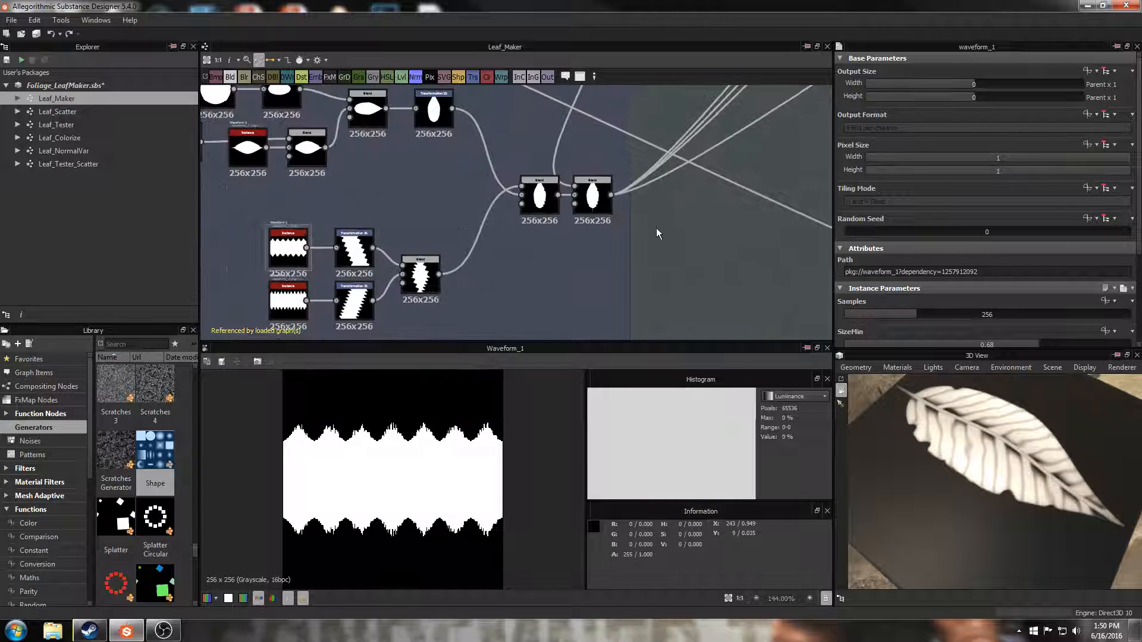
{"action": "middle_click_drag", "start_coordinate": [656, 227], "coordinate": [501, 227]}
{"action": "scroll", "coordinate": [501, 227], "scroll_direction": "up", "scroll_amount": 2}
{"action": "left_click", "coordinate": [518, 222]}
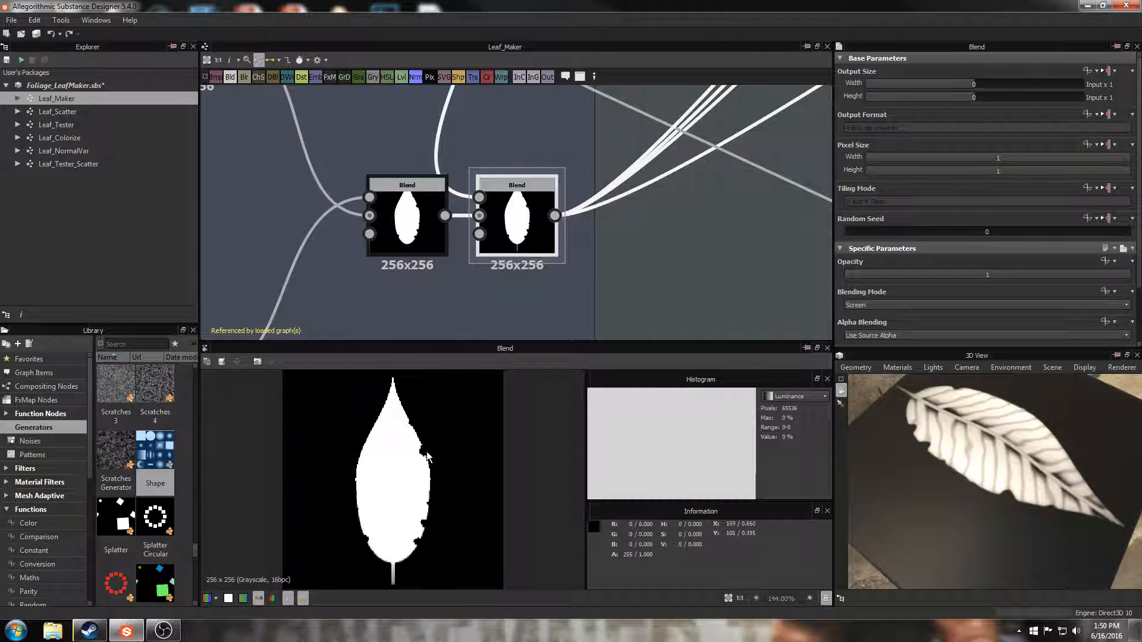
Preview the Blur HQ Grayscale node that feeds the Histogram Scan in the Height frame.
{"action": "scroll", "coordinate": [415, 306], "scroll_direction": "down", "scroll_amount": 5}
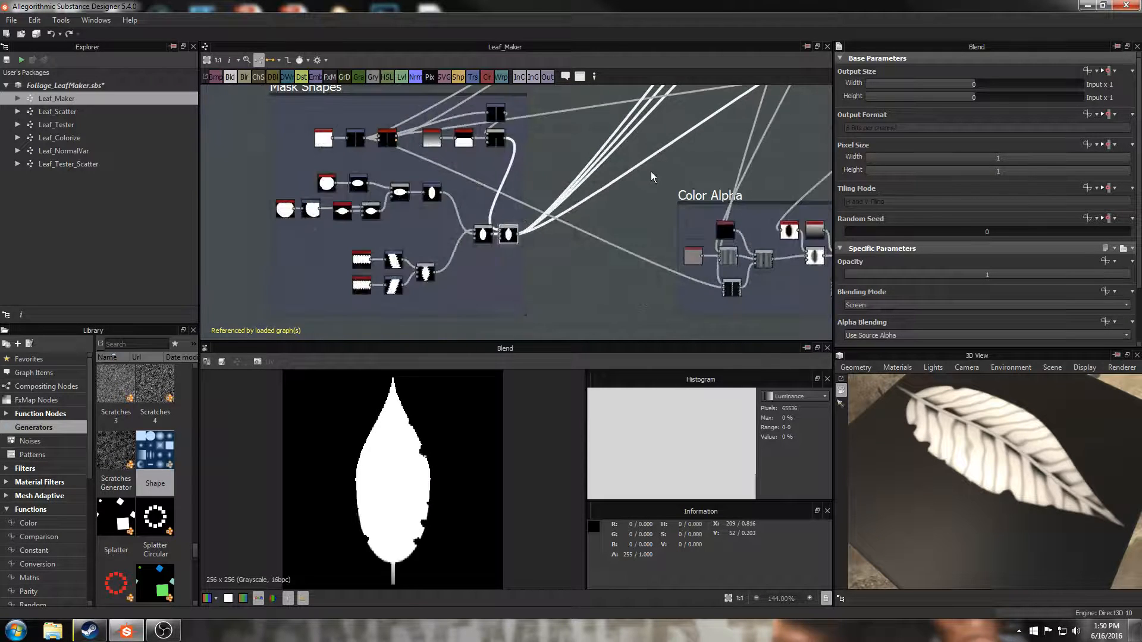
{"action": "scroll", "coordinate": [555, 195], "scroll_direction": "up", "scroll_amount": 5}
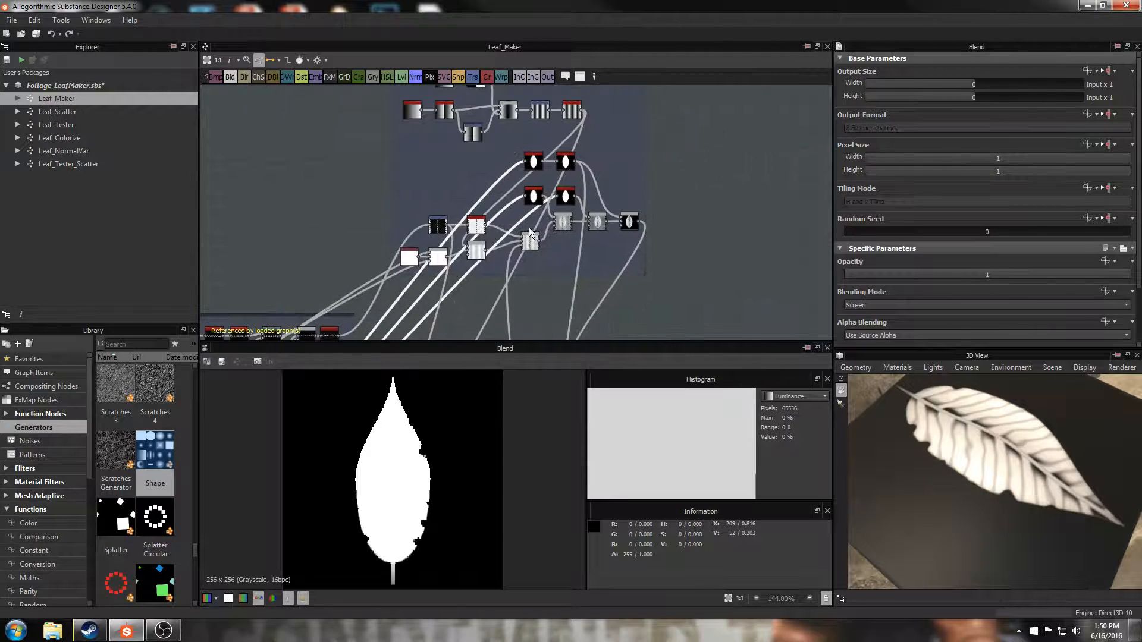
{"action": "scroll", "coordinate": [546, 159], "scroll_direction": "up", "scroll_amount": 3}
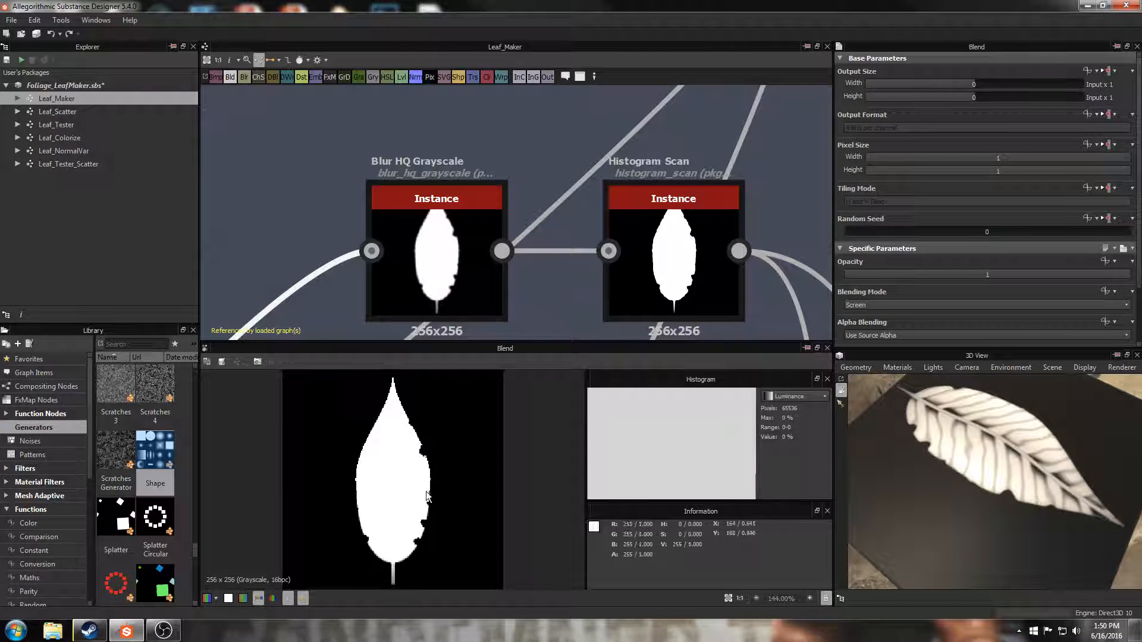
{"action": "double_click", "coordinate": [439, 220]}
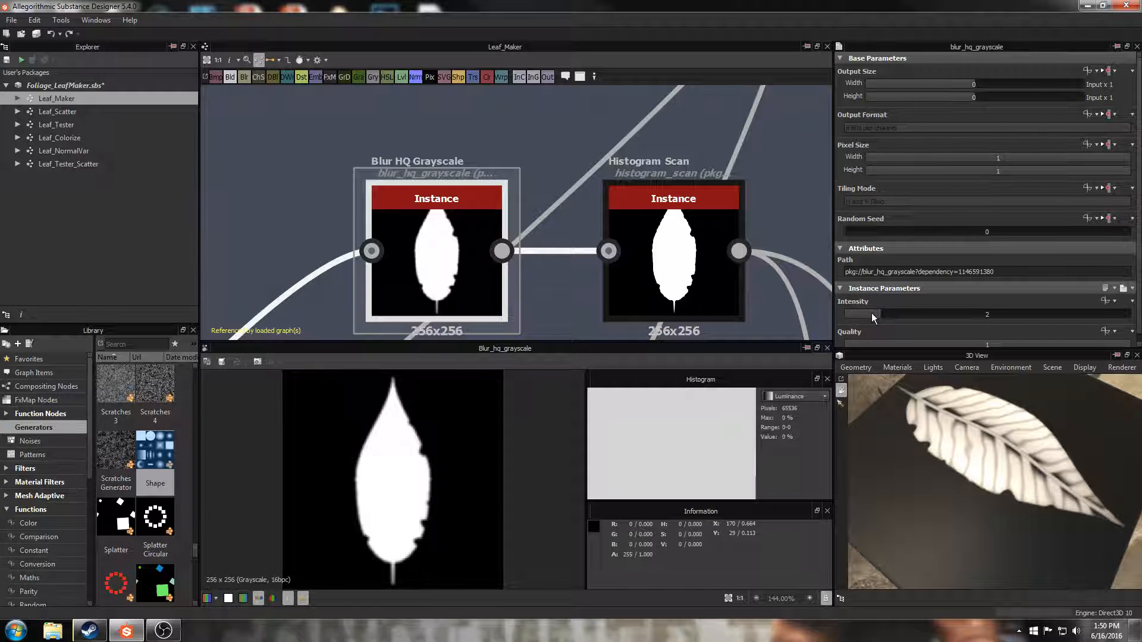
Try a stronger Intensity on the Blur HQ Grayscale node, and set it back to 2.
{"action": "left_click_drag", "start_coordinate": [880, 313], "coordinate": [960, 312]}
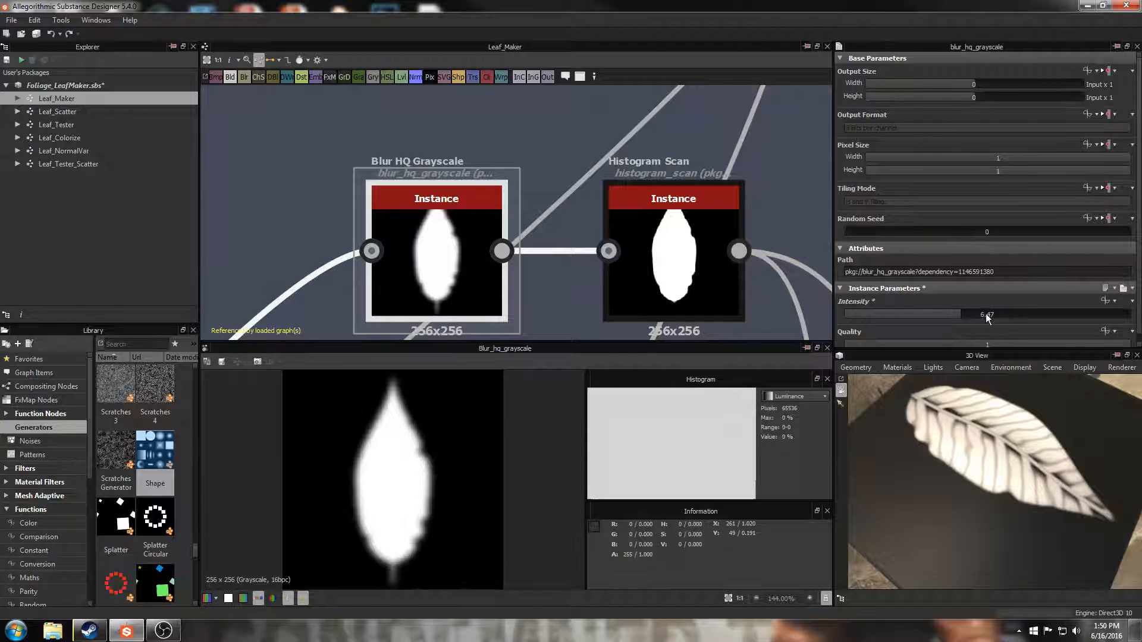
{"action": "type", "text": "2"}
{"action": "key", "text": "Return"}
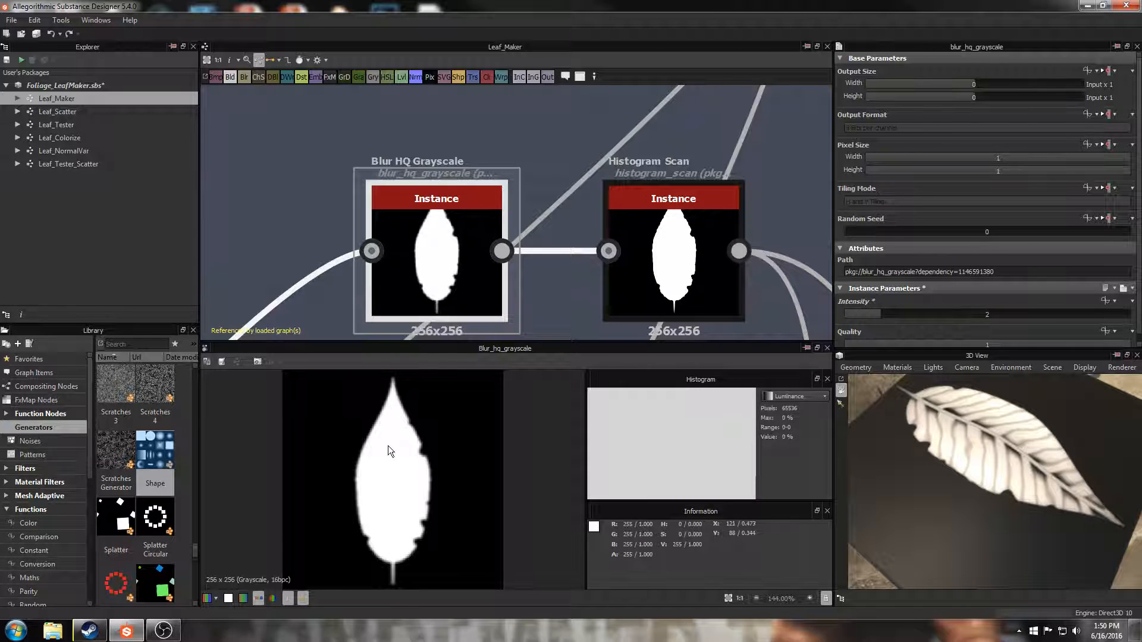
Preview the output of the Histogram Scan node connected to the blurred leaf mask.
{"action": "scroll", "coordinate": [501, 185], "scroll_direction": "up", "scroll_amount": 2}
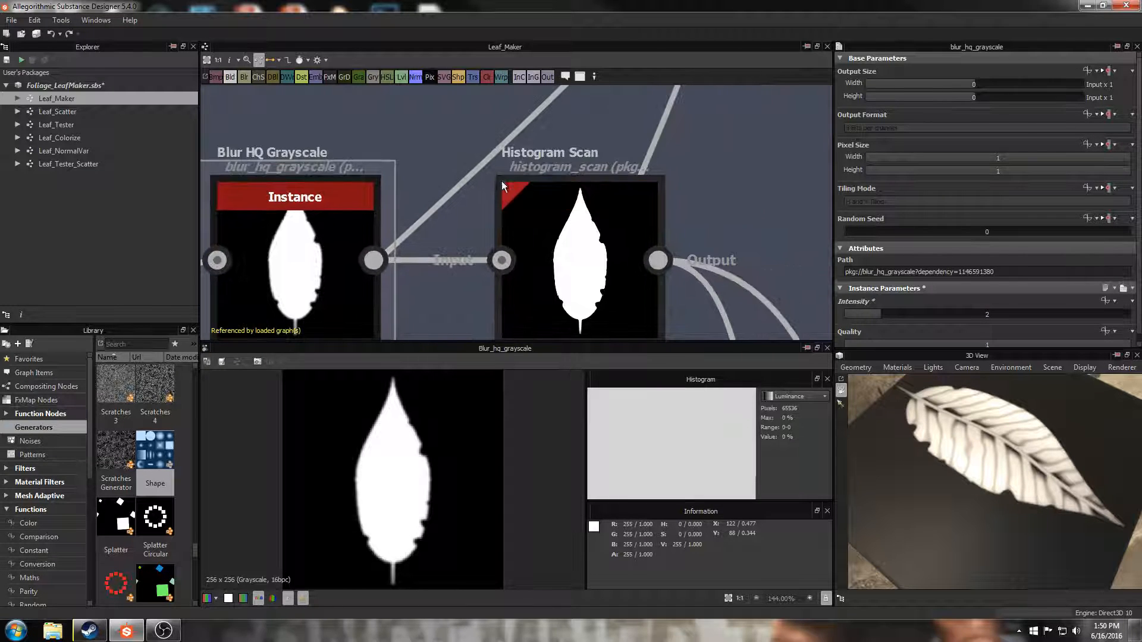
{"action": "left_click", "coordinate": [556, 210]}
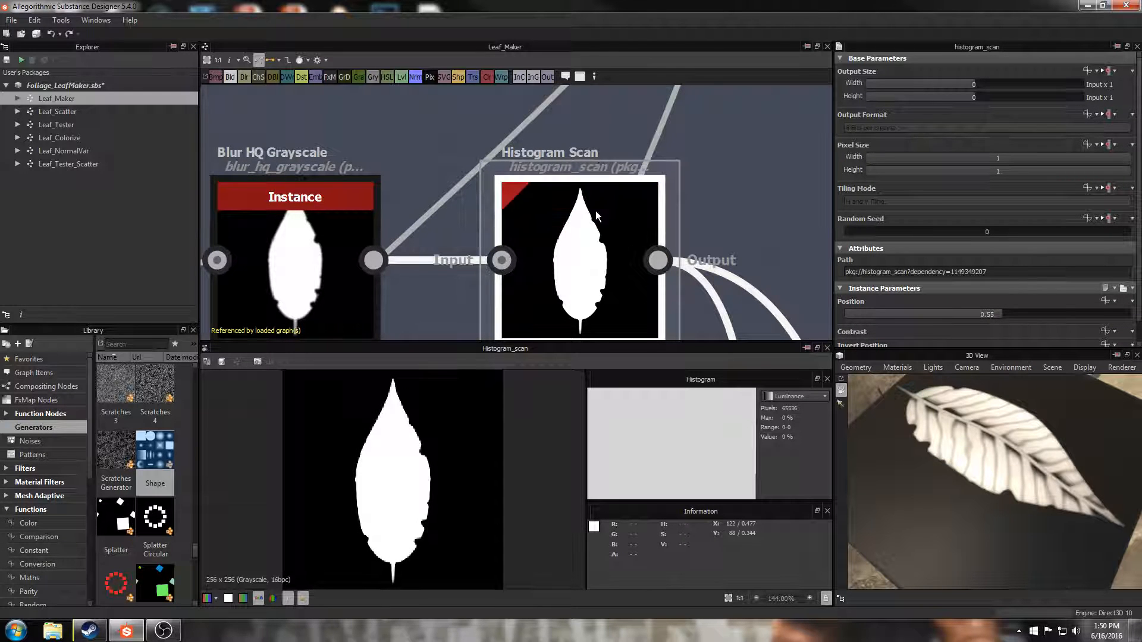
{"action": "middle_click_drag", "start_coordinate": [563, 221], "coordinate": [545, 189]}
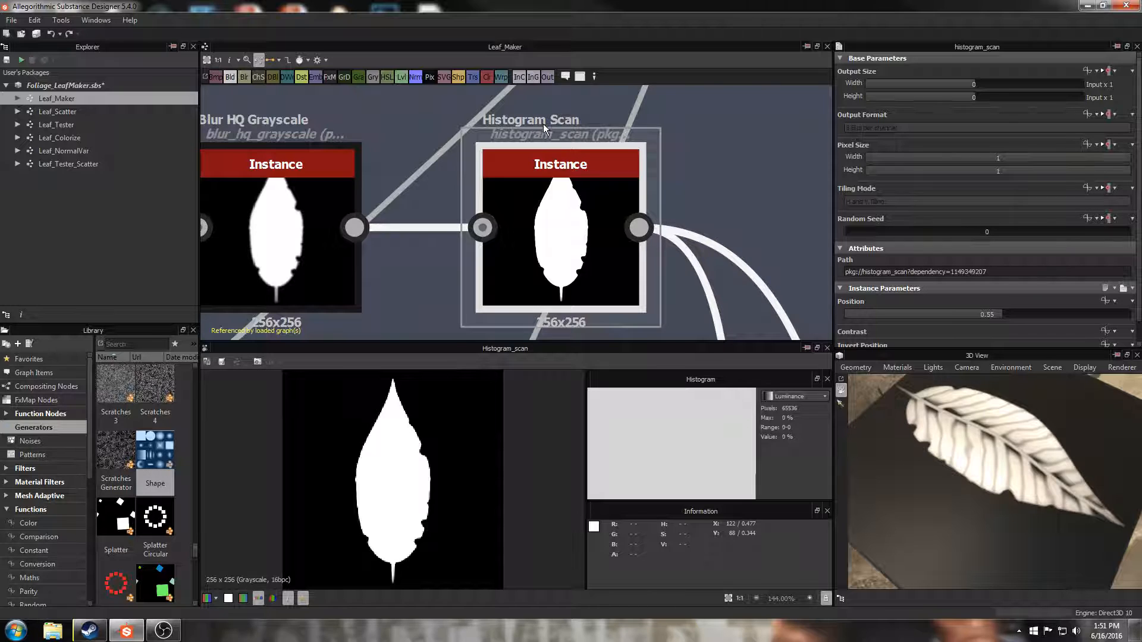
Try lowering the Histogram Scan's Position to 0.39, and return it to 0.55.
{"action": "scroll", "coordinate": [1001, 300], "scroll_direction": "down", "scroll_amount": 1}
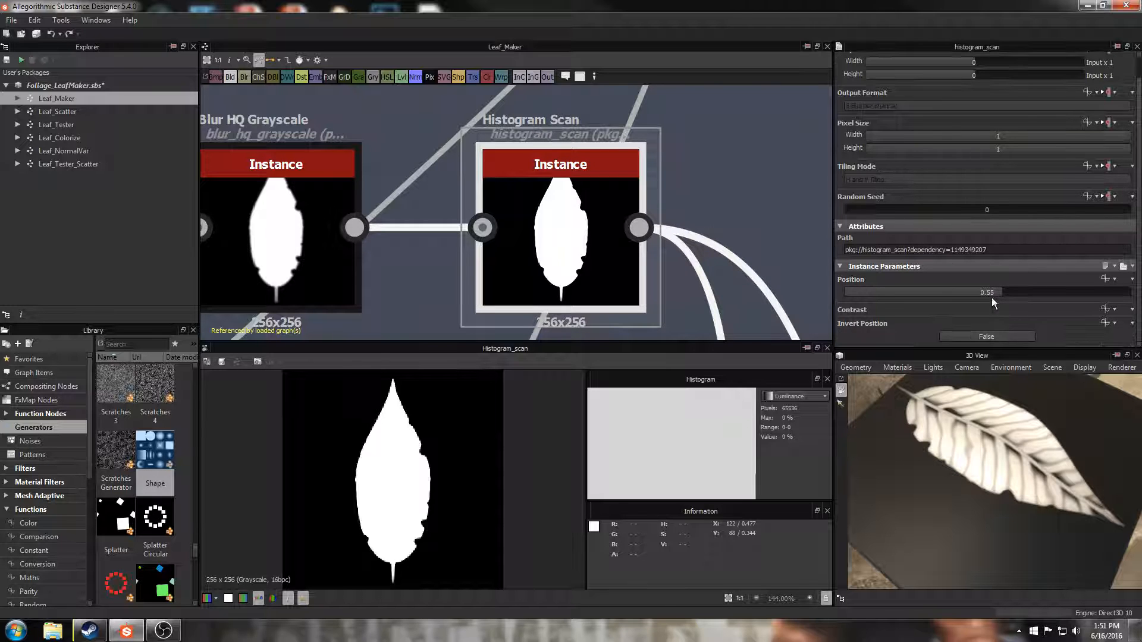
{"action": "left_click_drag", "start_coordinate": [995, 294], "coordinate": [961, 295]}
{"action": "mouse_move", "coordinate": [947, 295]}
{"action": "left_mouse_down"}
{"action": "mouse_move", "coordinate": [1066, 287]}
{"action": "mouse_move", "coordinate": [954, 293]}
{"action": "left_mouse_up"}
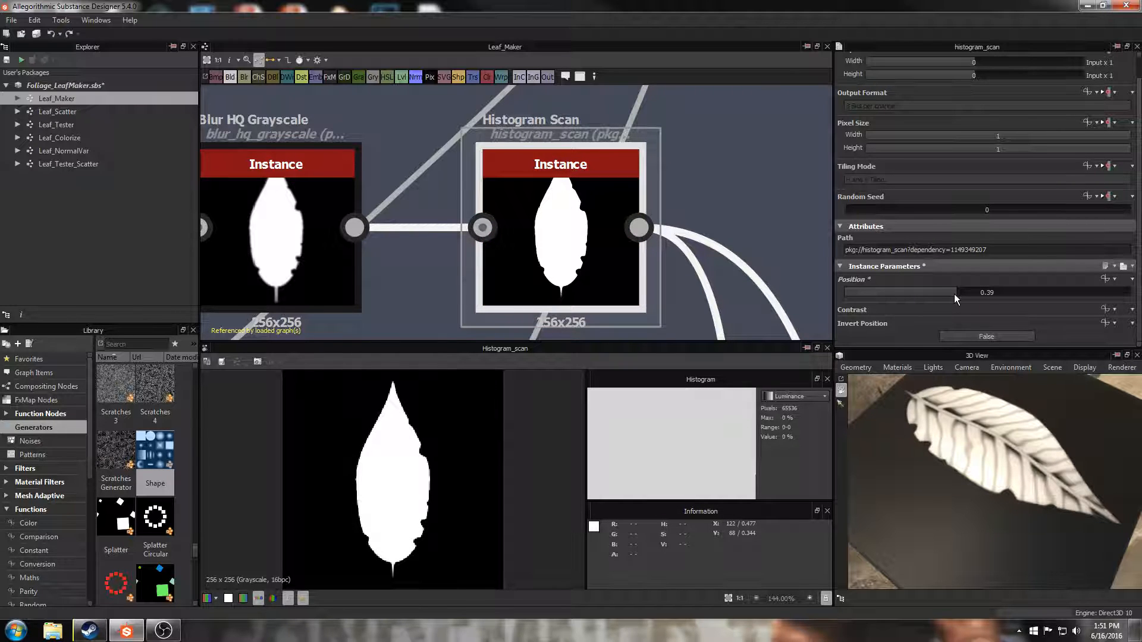
{"action": "left_click_drag", "start_coordinate": [970, 290], "coordinate": [991, 292]}
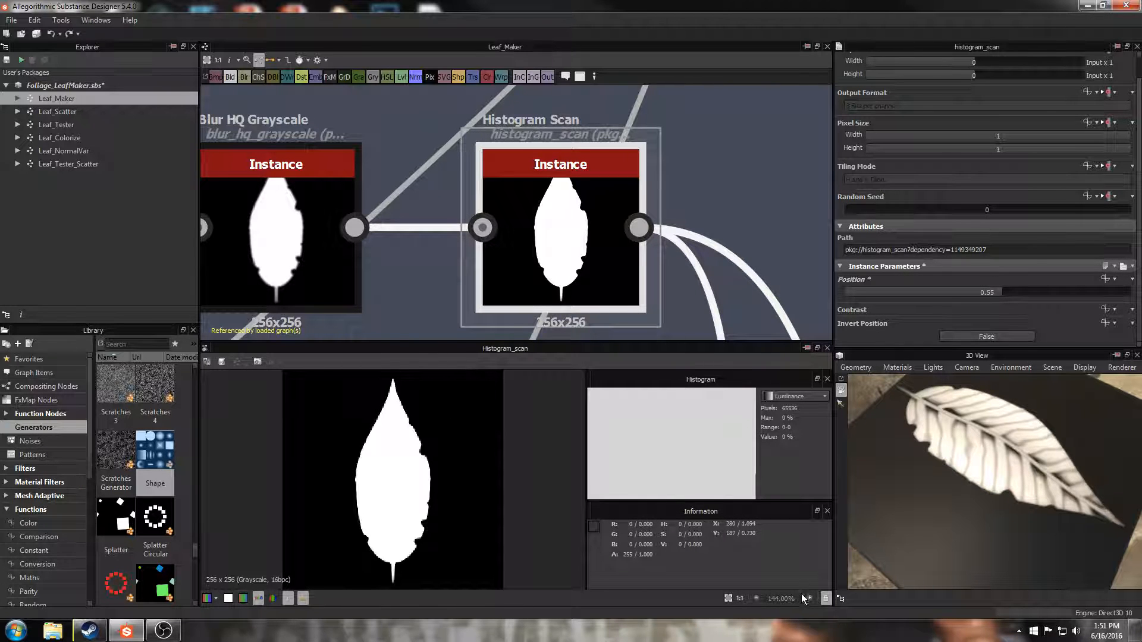
Show the Histogram Scan output at 100% scale and view its neighbouring nodes in the graph.
{"action": "left_click", "coordinate": [740, 598]}
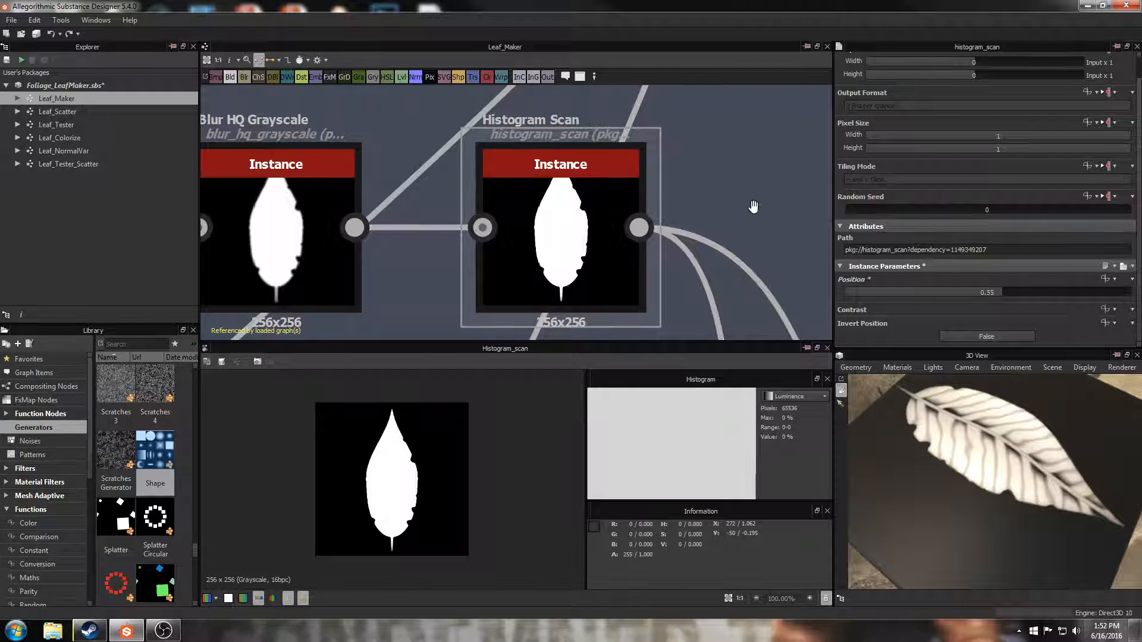
{"action": "scroll", "coordinate": [753, 206], "scroll_direction": "down", "scroll_amount": 4}
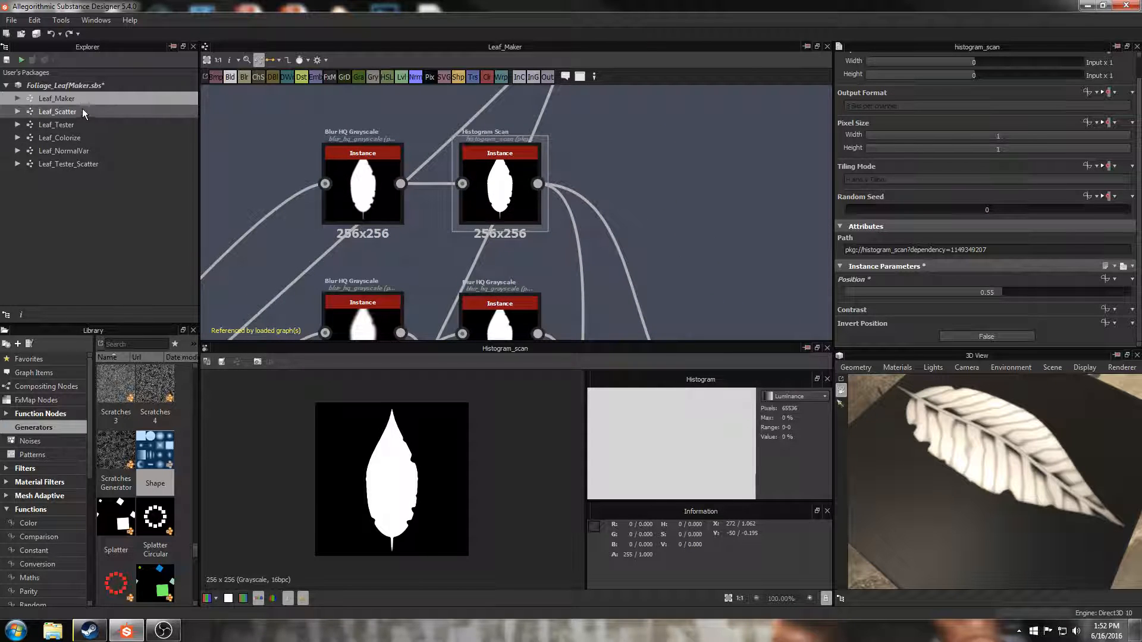
Open the Leaf_Tester graph and examine its two leaf branches and the resulting foliage in the 3D preview.
{"action": "double_click", "coordinate": [58, 125]}
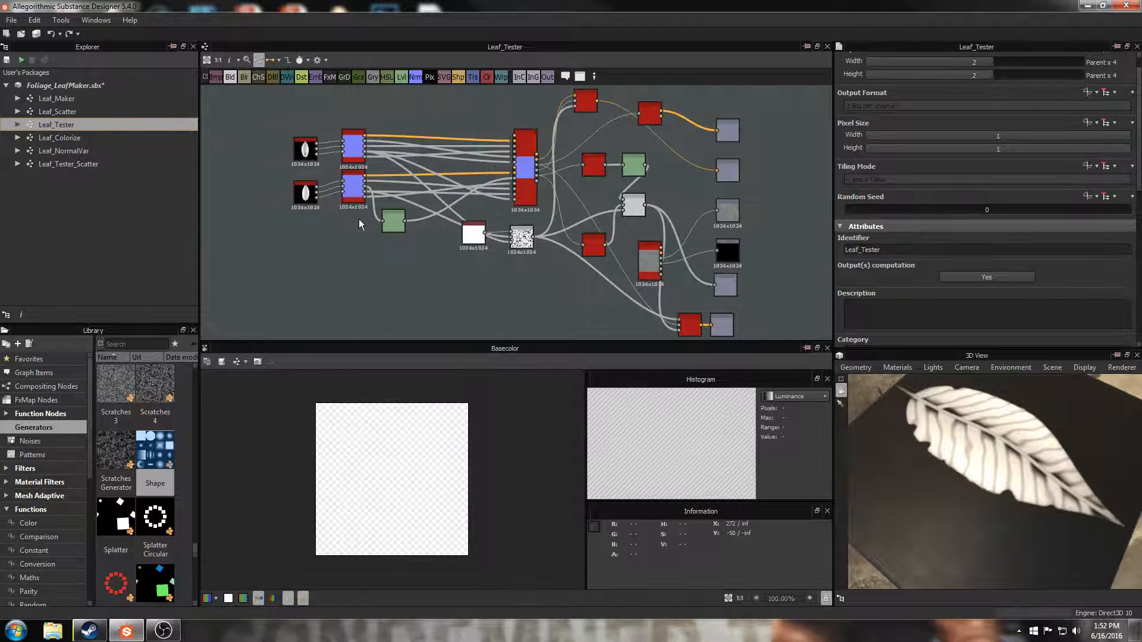
{"action": "middle_click_drag", "start_coordinate": [360, 224], "coordinate": [368, 251]}
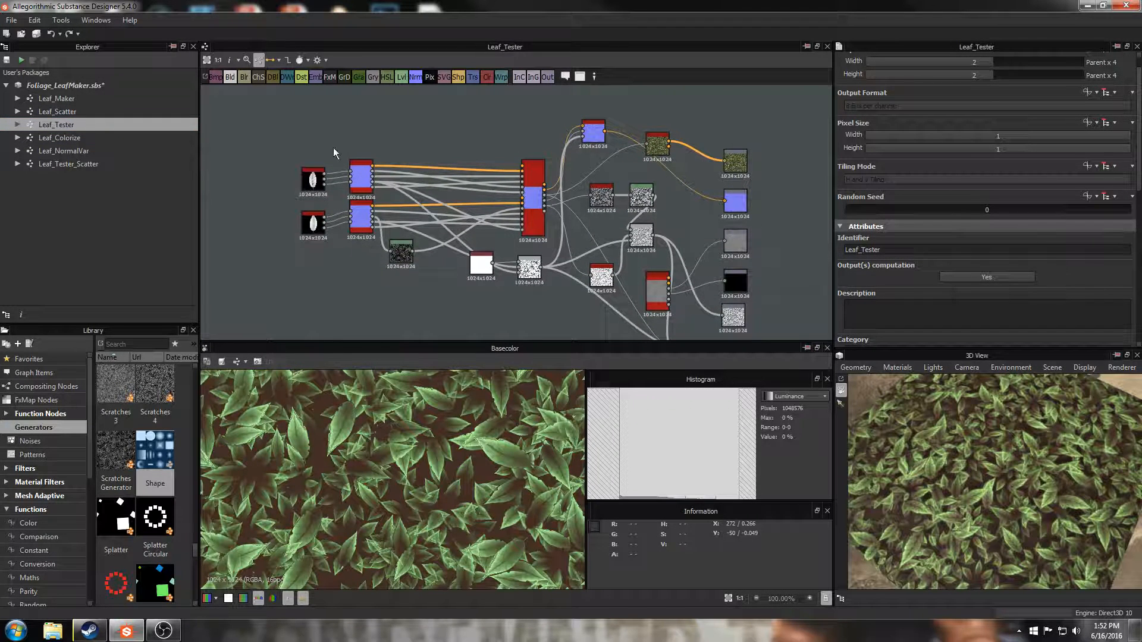
{"action": "middle_click_drag", "start_coordinate": [334, 147], "coordinate": [335, 175]}
{"action": "scroll", "coordinate": [344, 170], "scroll_direction": "up", "scroll_amount": 2}
{"action": "middle_click_drag", "start_coordinate": [411, 177], "coordinate": [404, 171]}
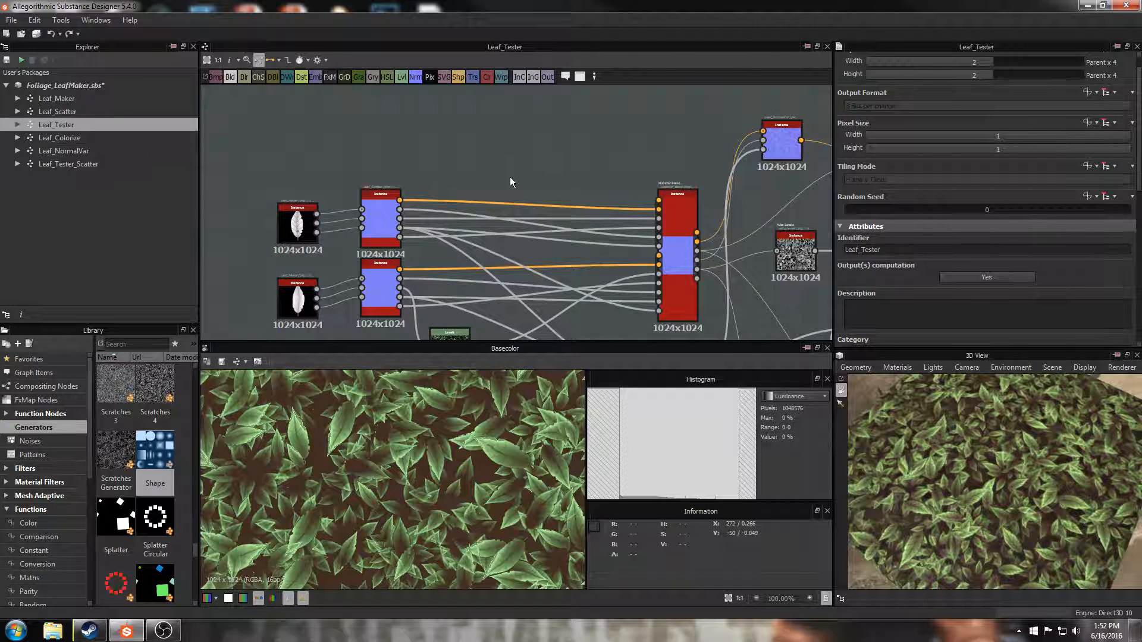
{"action": "middle_click_drag", "start_coordinate": [488, 171], "coordinate": [481, 144]}
{"action": "scroll", "coordinate": [317, 167], "scroll_direction": "up", "scroll_amount": 2}
{"action": "middle_click_drag", "start_coordinate": [317, 173], "coordinate": [384, 127]}
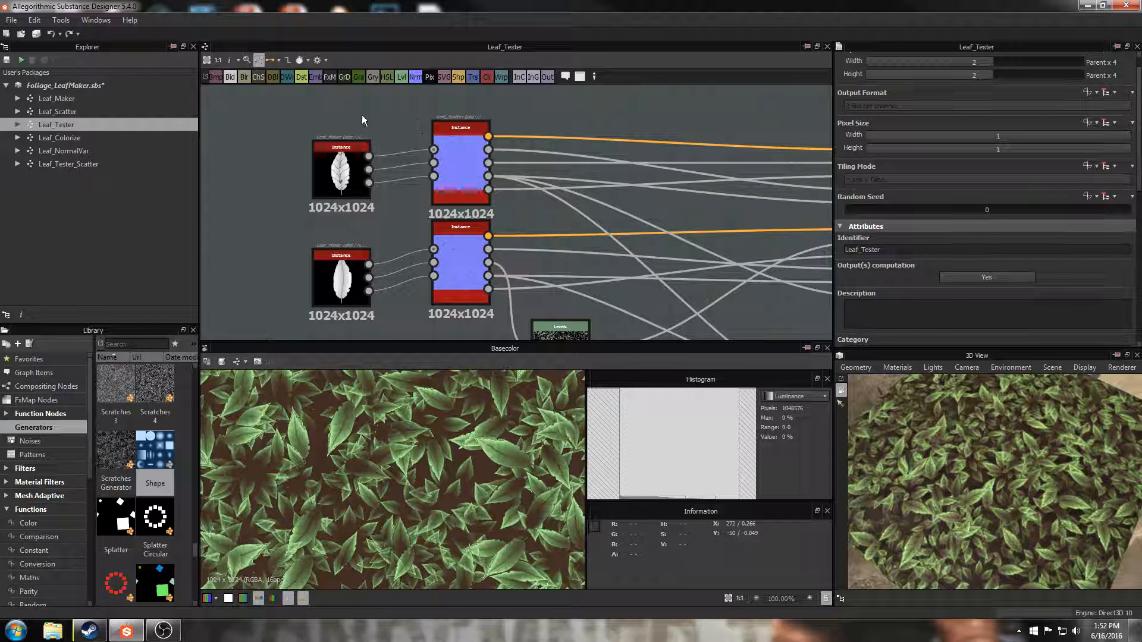
{"action": "left_click_drag", "start_coordinate": [948, 452], "coordinate": [1013, 423]}
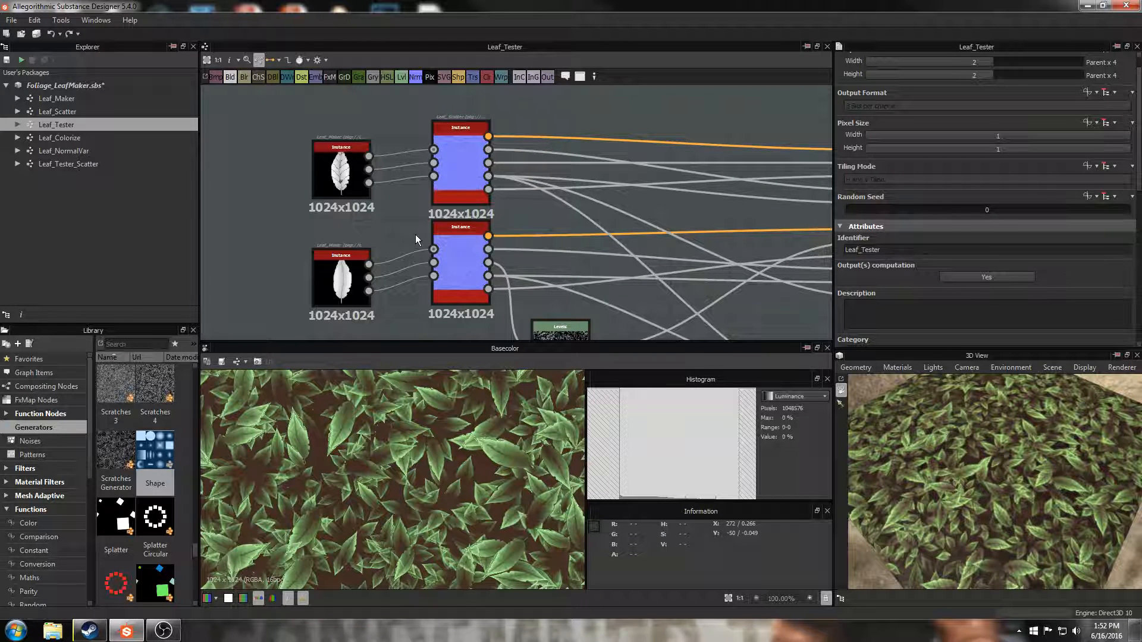
Preview the Height output of both Leaf_Maker instance nodes and compare the leaves with the foliage in the 3D preview.
{"action": "double_click", "coordinate": [344, 181]}
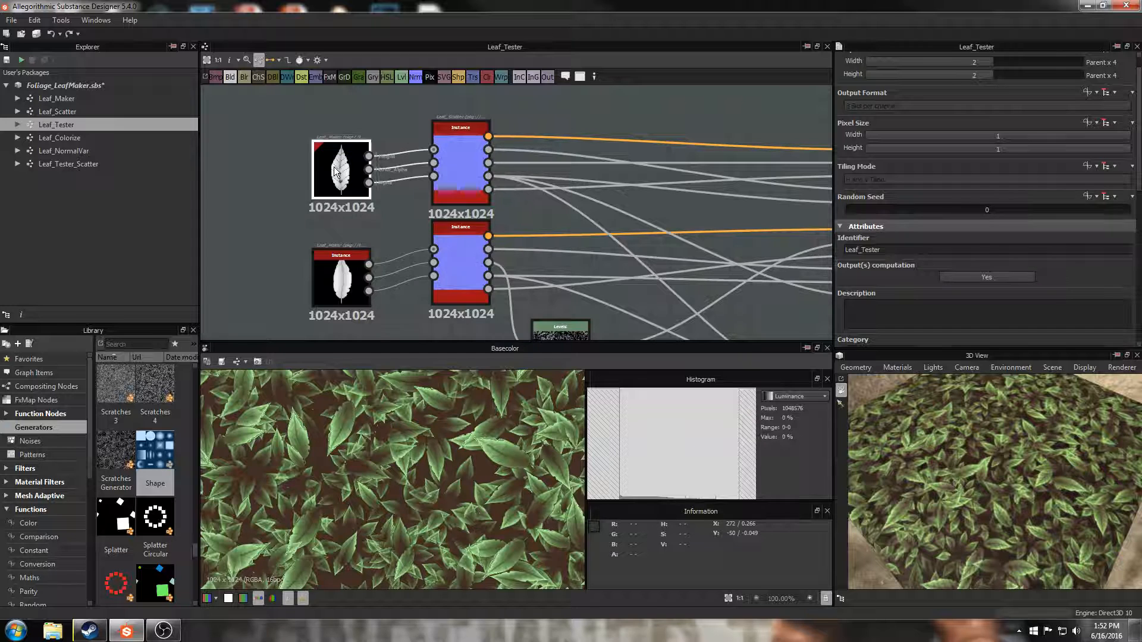
{"action": "scroll", "coordinate": [398, 430], "scroll_direction": "down", "scroll_amount": 5}
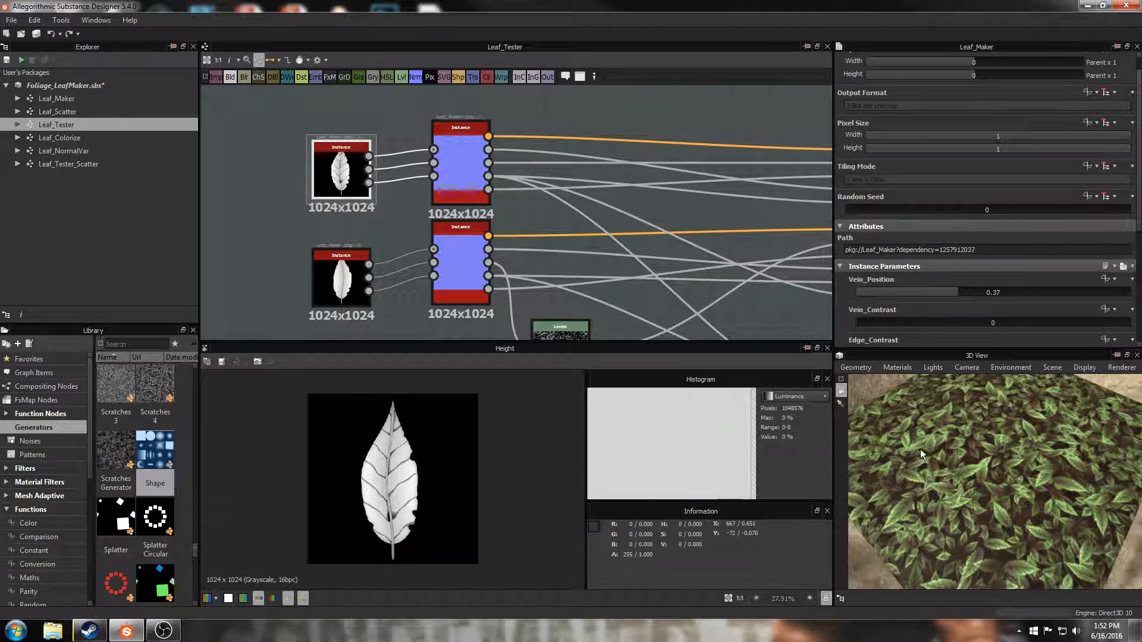
{"action": "scroll", "coordinate": [927, 447], "scroll_direction": "up", "scroll_amount": 5}
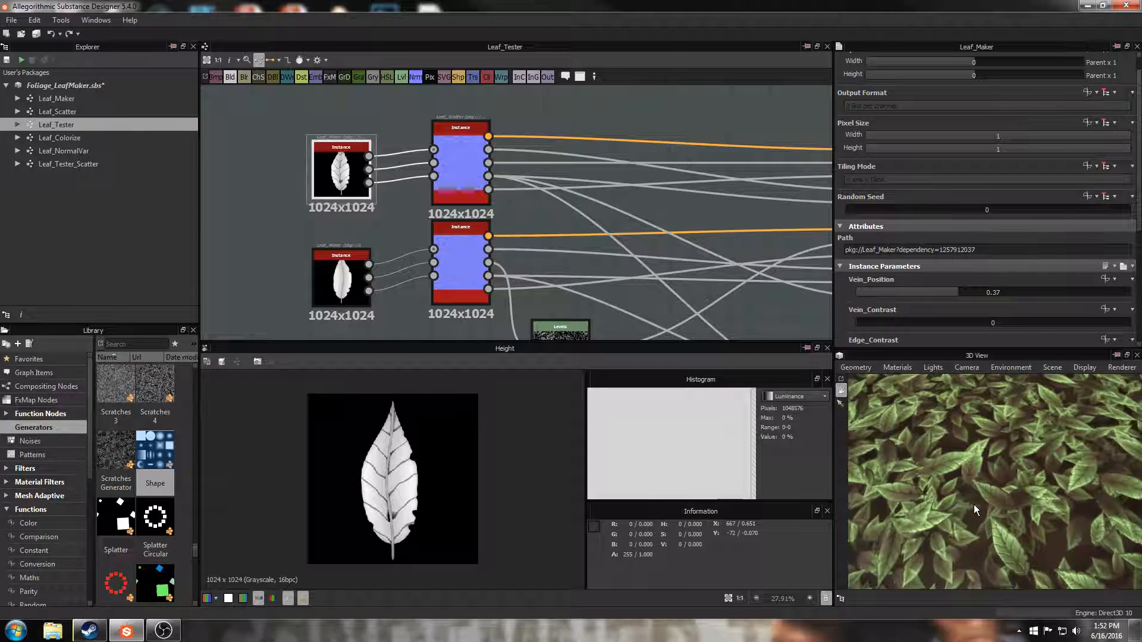
{"action": "scroll", "coordinate": [982, 488], "scroll_direction": "down", "scroll_amount": 5}
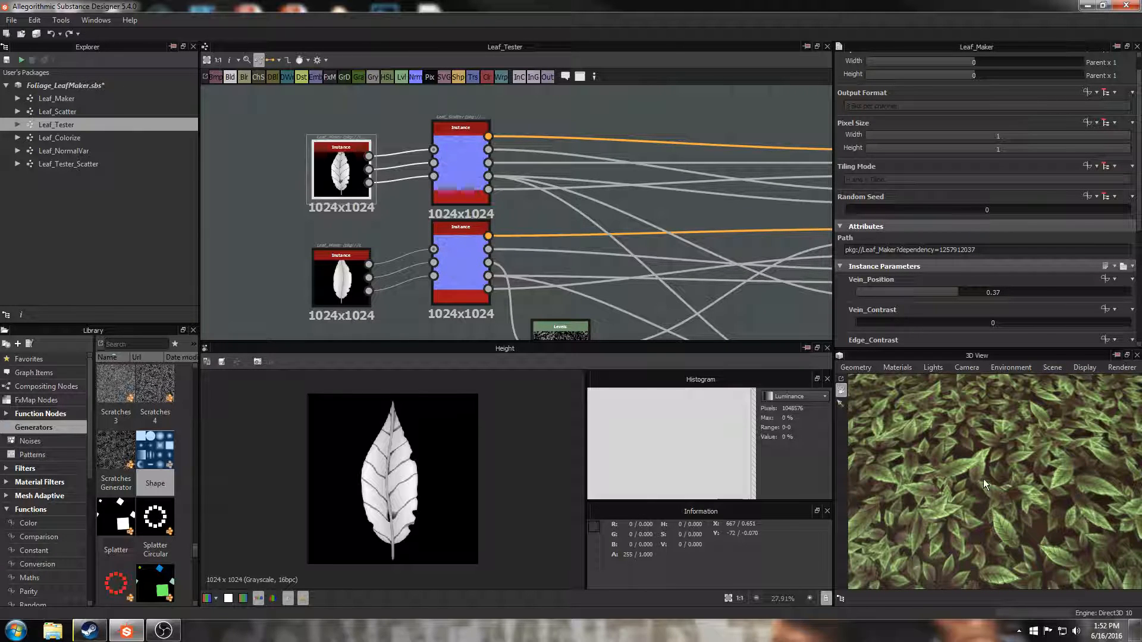
{"action": "left_click", "coordinate": [341, 272]}
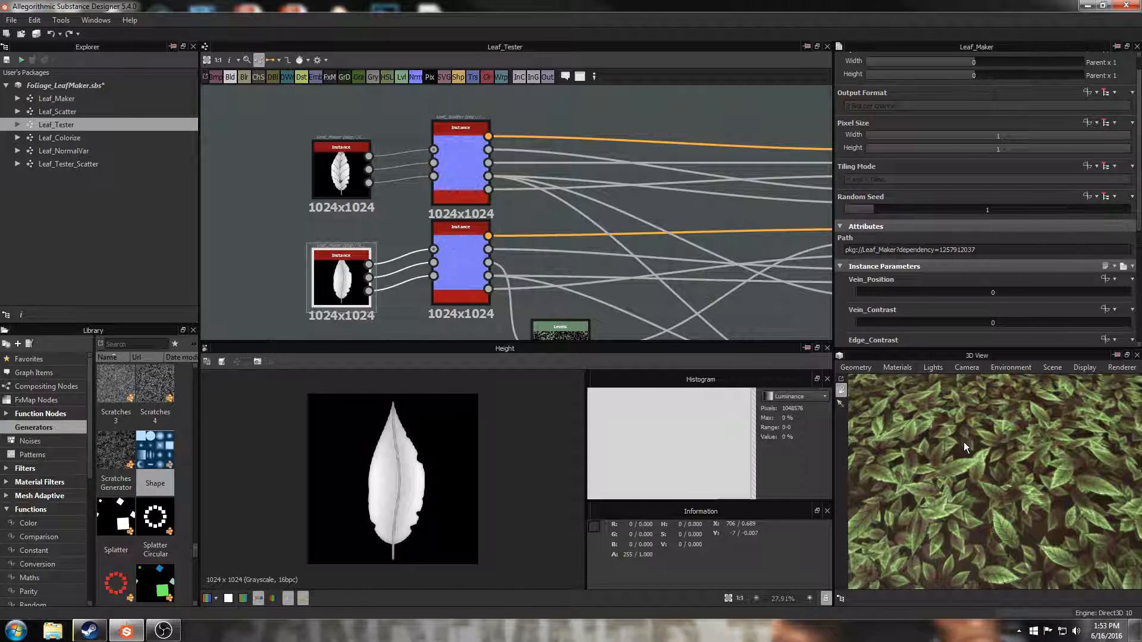
Examine the Switches and Circular Splatter parameters of the upper Leaf_Scatter node, and point out the Splatter generator in the library.
{"action": "middle_click_drag", "start_coordinate": [531, 215], "coordinate": [502, 232]}
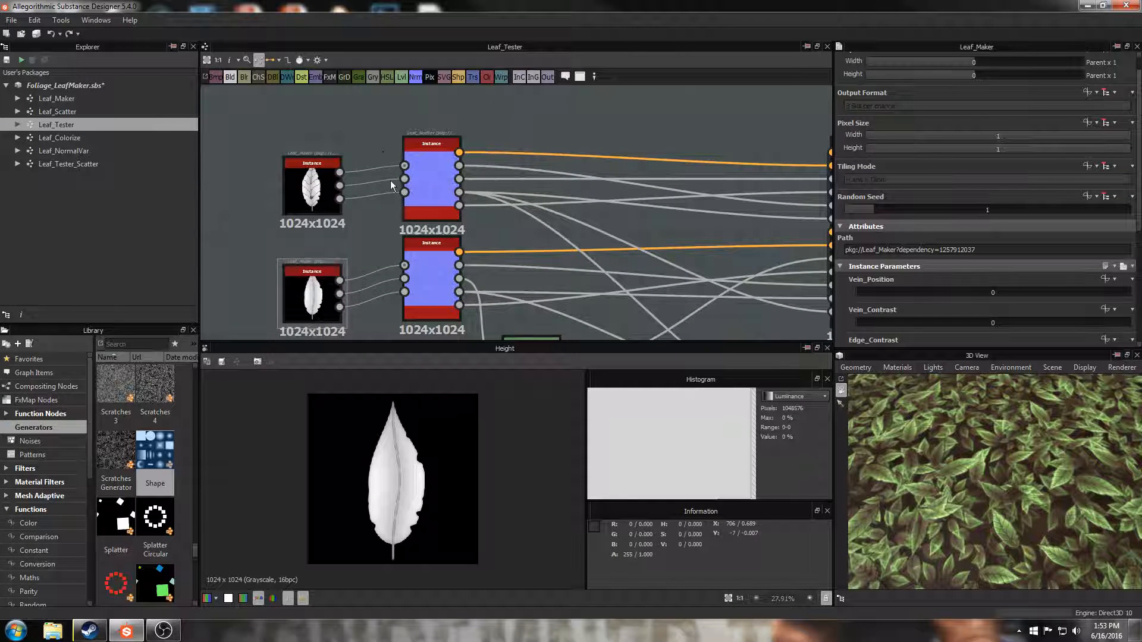
{"action": "left_click", "coordinate": [424, 156]}
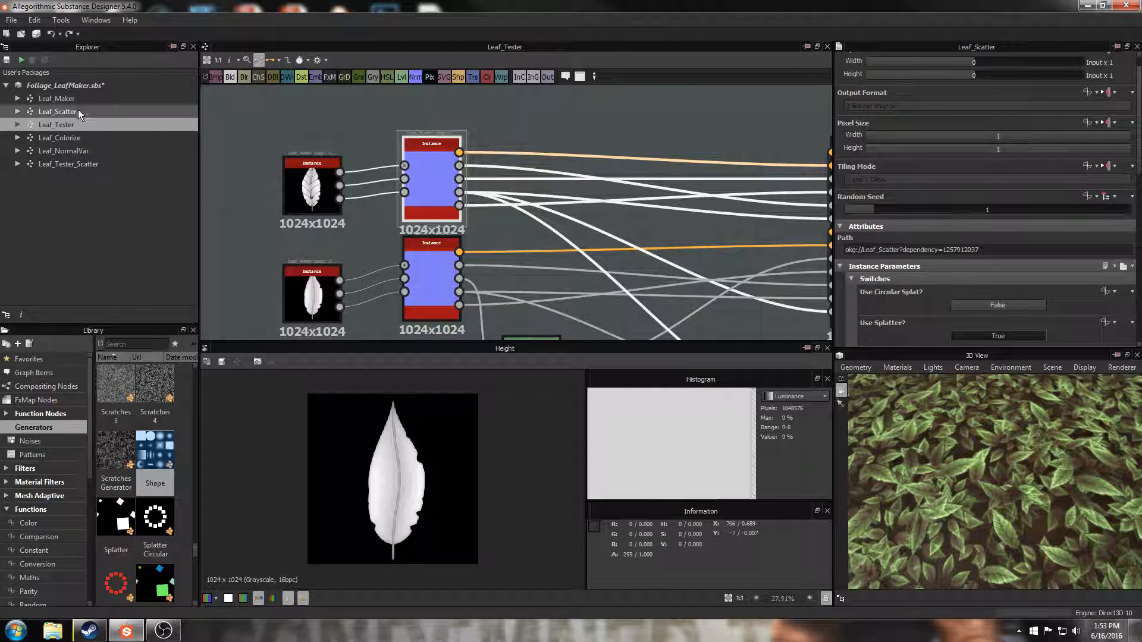
{"action": "left_click", "coordinate": [532, 132]}
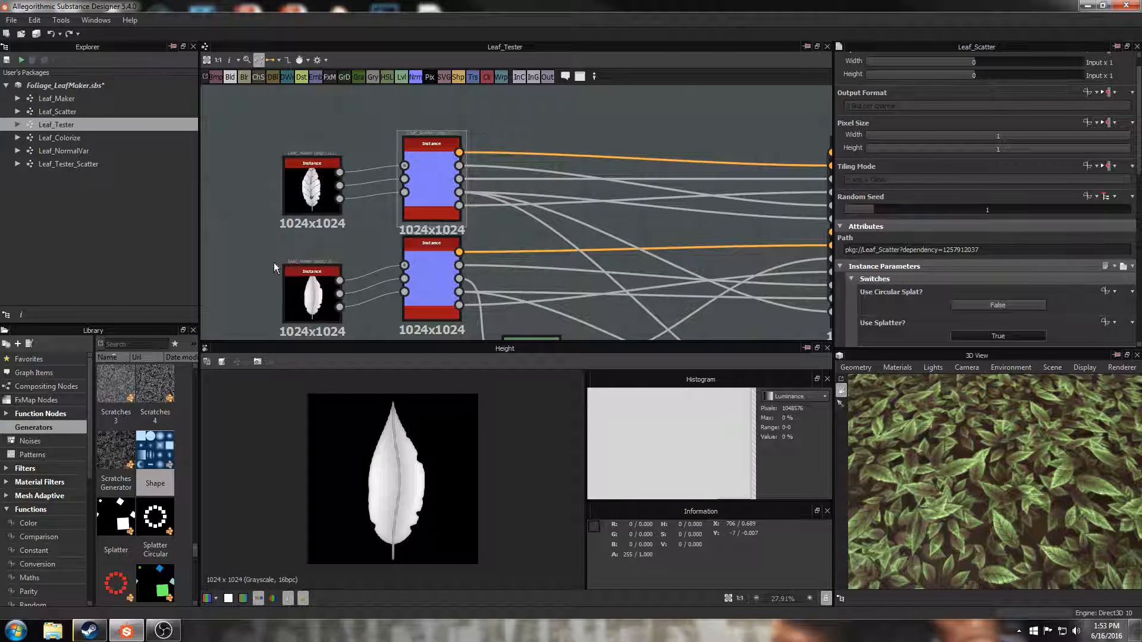
{"action": "left_click", "coordinate": [125, 512]}
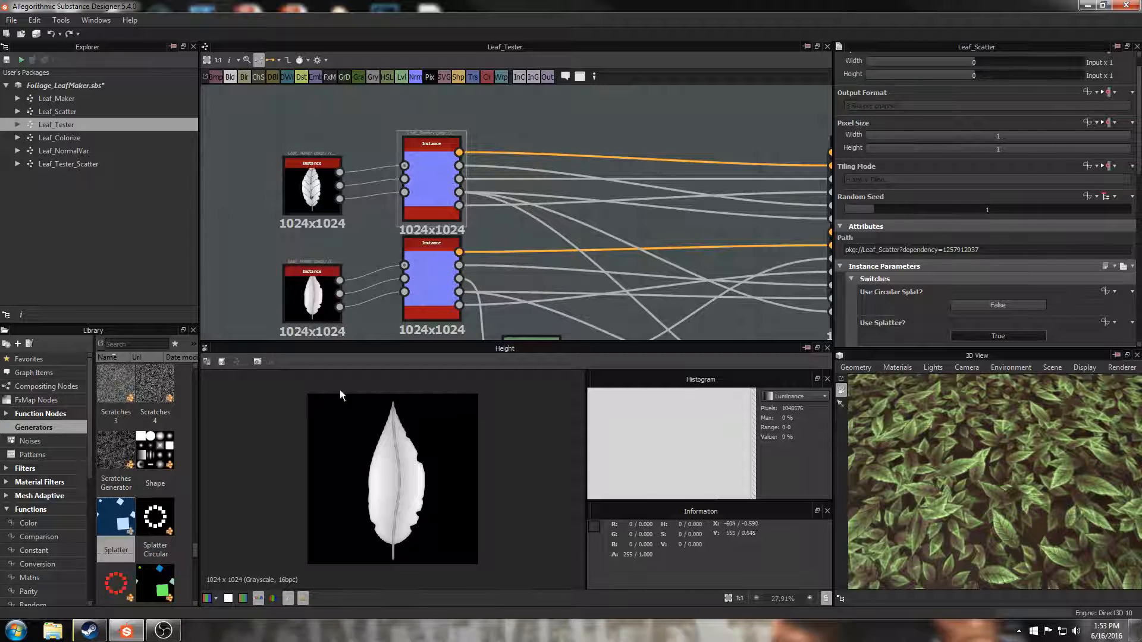
{"action": "middle_click_drag", "start_coordinate": [370, 125], "coordinate": [361, 163]}
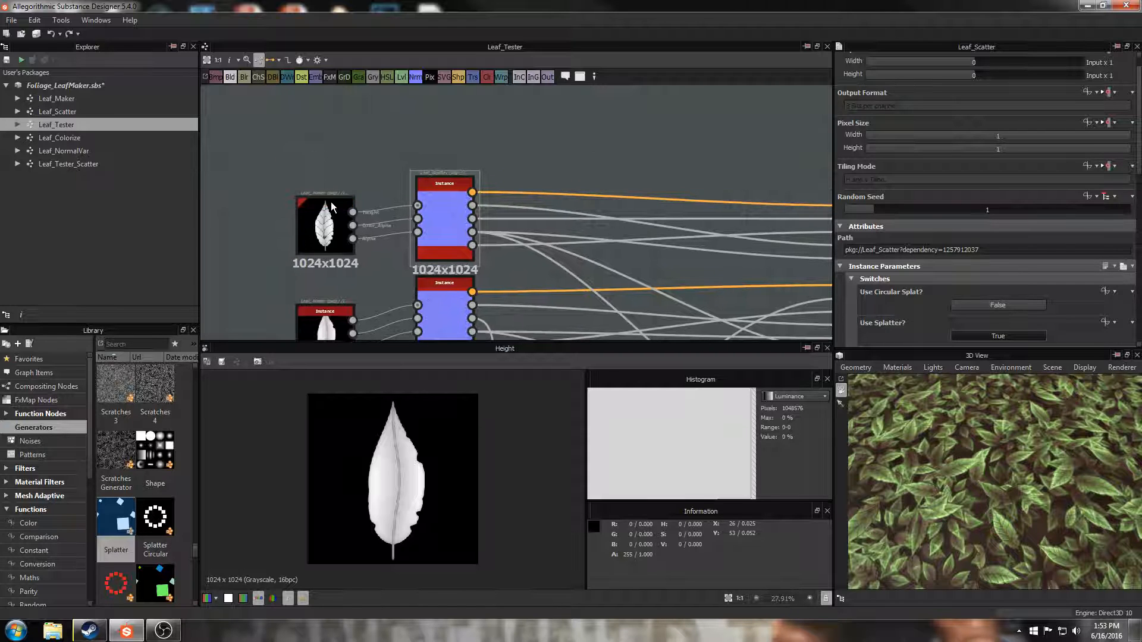
{"action": "left_click", "coordinate": [441, 199]}
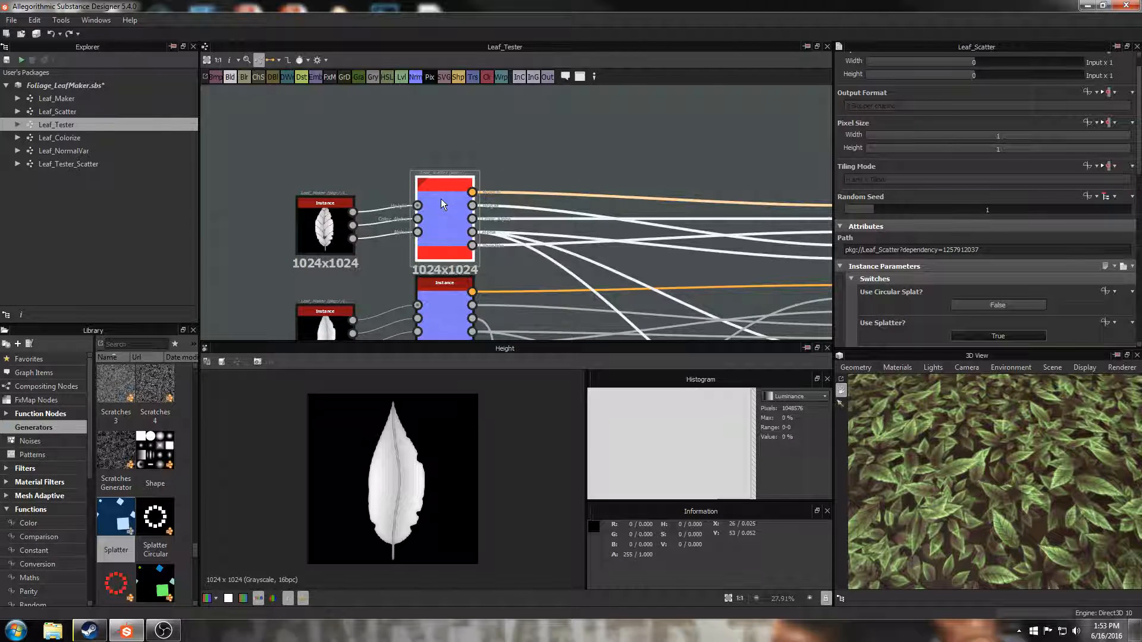
{"action": "scroll", "coordinate": [991, 271], "scroll_direction": "down", "scroll_amount": 2}
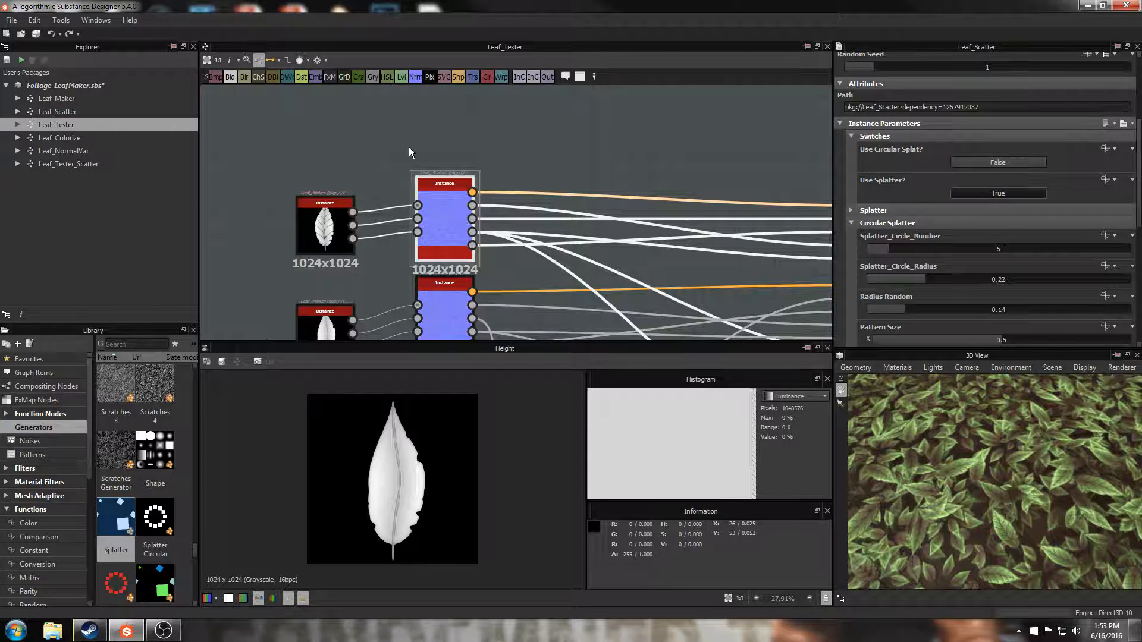
Preview the Height, Color_Alpha and Alpha outputs of the upper Leaf_Maker node one after another.
{"action": "middle_click_drag", "start_coordinate": [350, 184], "coordinate": [434, 159]}
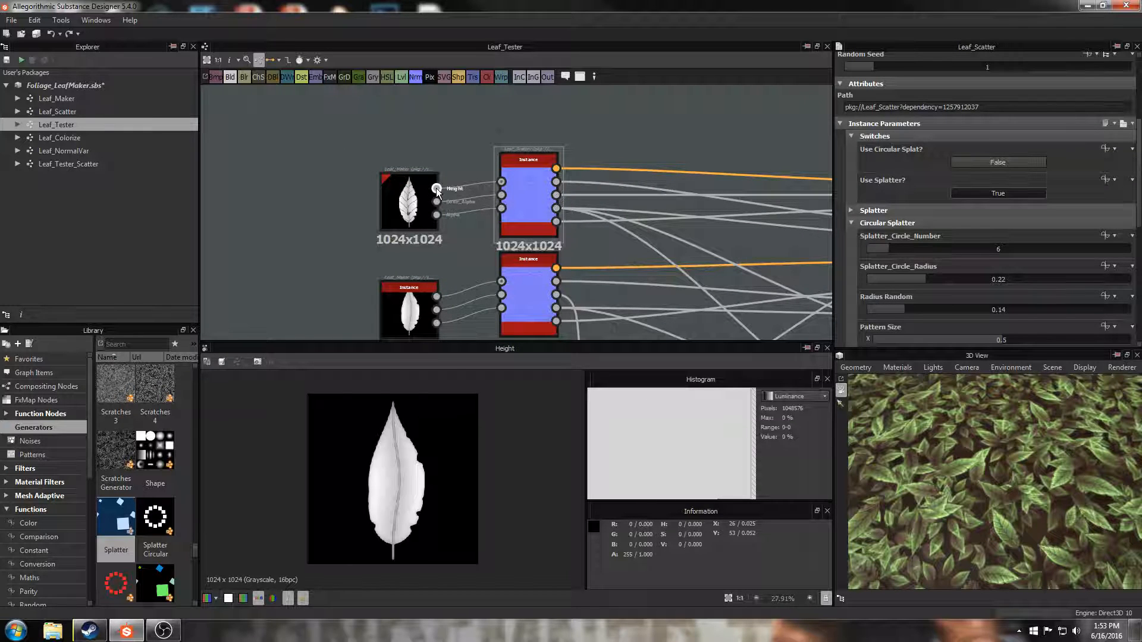
{"action": "left_click", "coordinate": [437, 189]}
{"action": "left_click", "coordinate": [436, 201]}
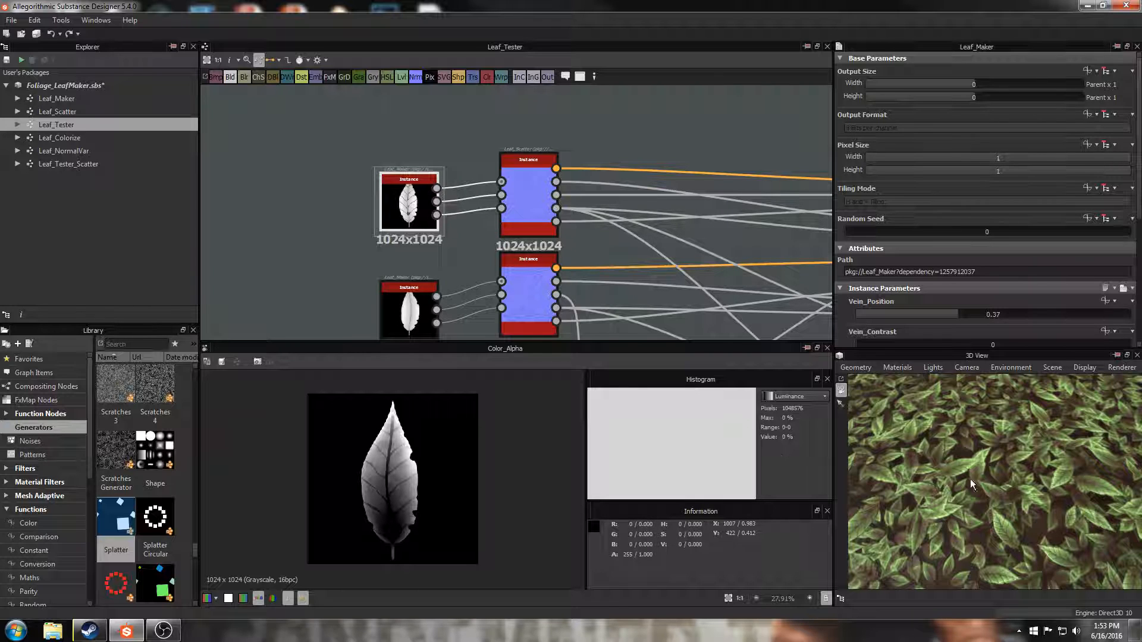
{"action": "left_click", "coordinate": [438, 214]}
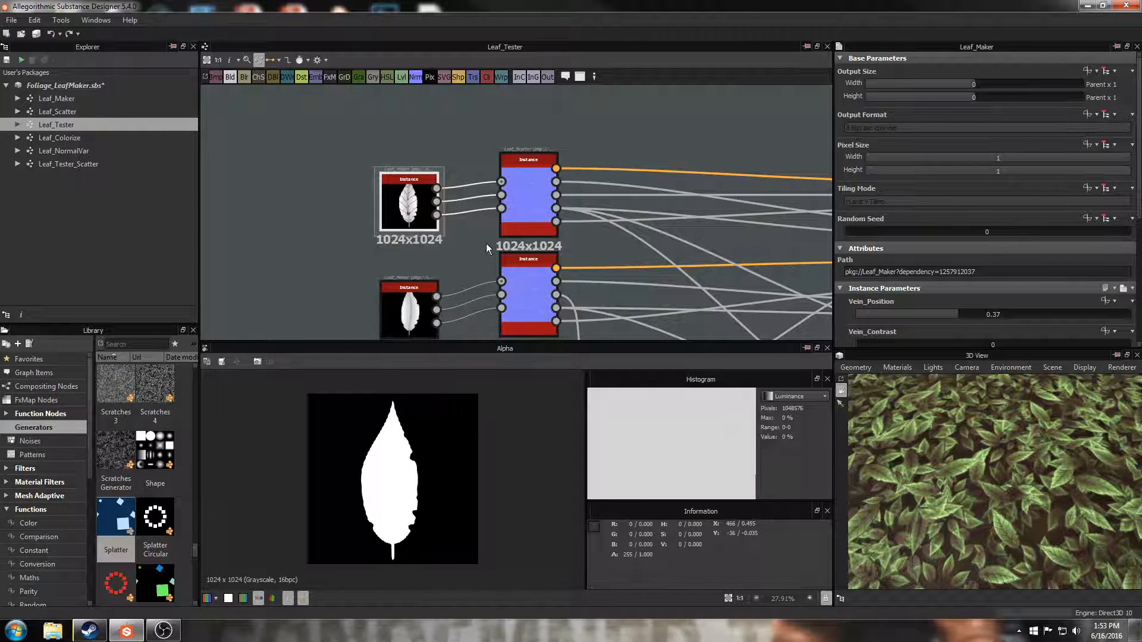
{"action": "left_click", "coordinate": [484, 167]}
Add a Splatter generator node above the leaf nodes, look through its parameters, and delete the node.
{"action": "middle_click_drag", "start_coordinate": [534, 144], "coordinate": [506, 286]}
{"action": "left_click_drag", "start_coordinate": [116, 512], "coordinate": [515, 133]}
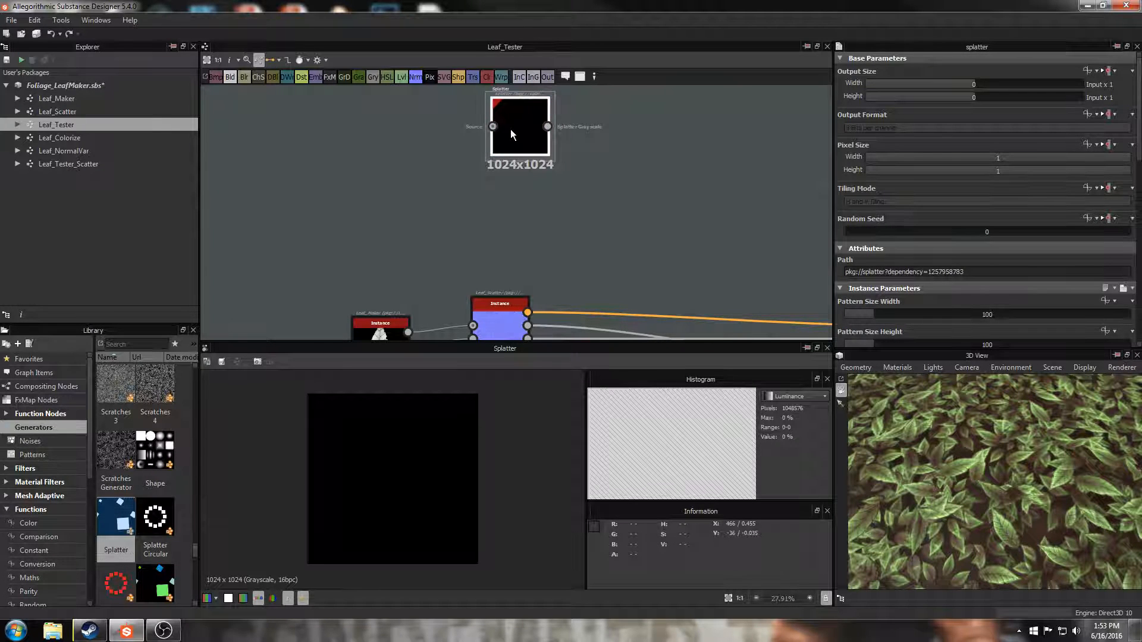
{"action": "scroll", "coordinate": [907, 274], "scroll_direction": "down", "scroll_amount": 2}
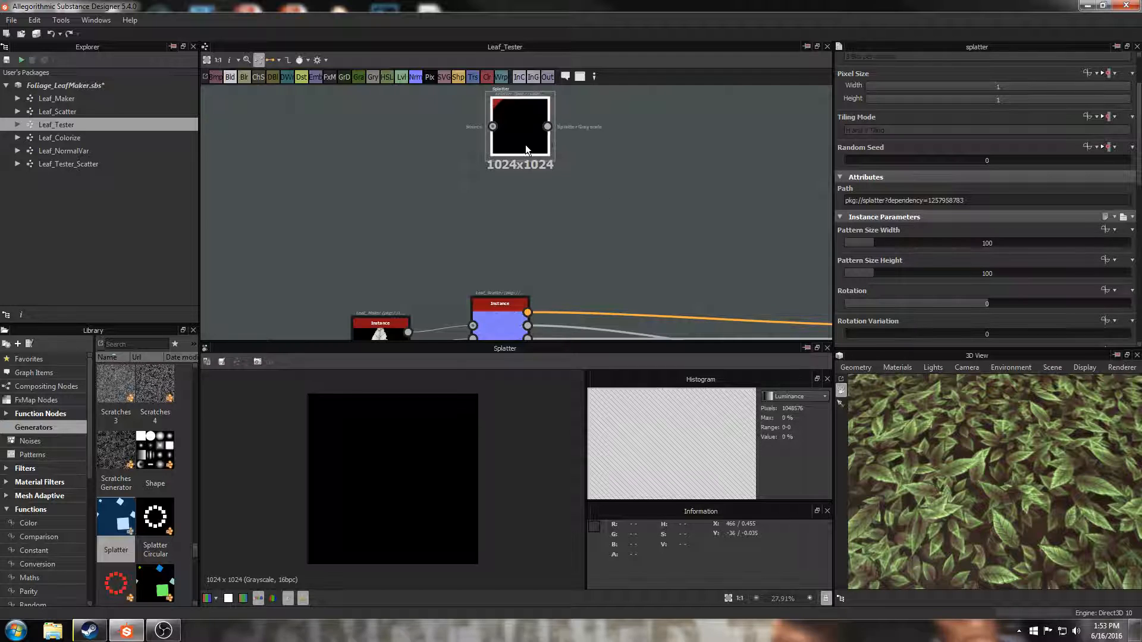
{"action": "left_click_drag", "start_coordinate": [517, 148], "coordinate": [517, 128]}
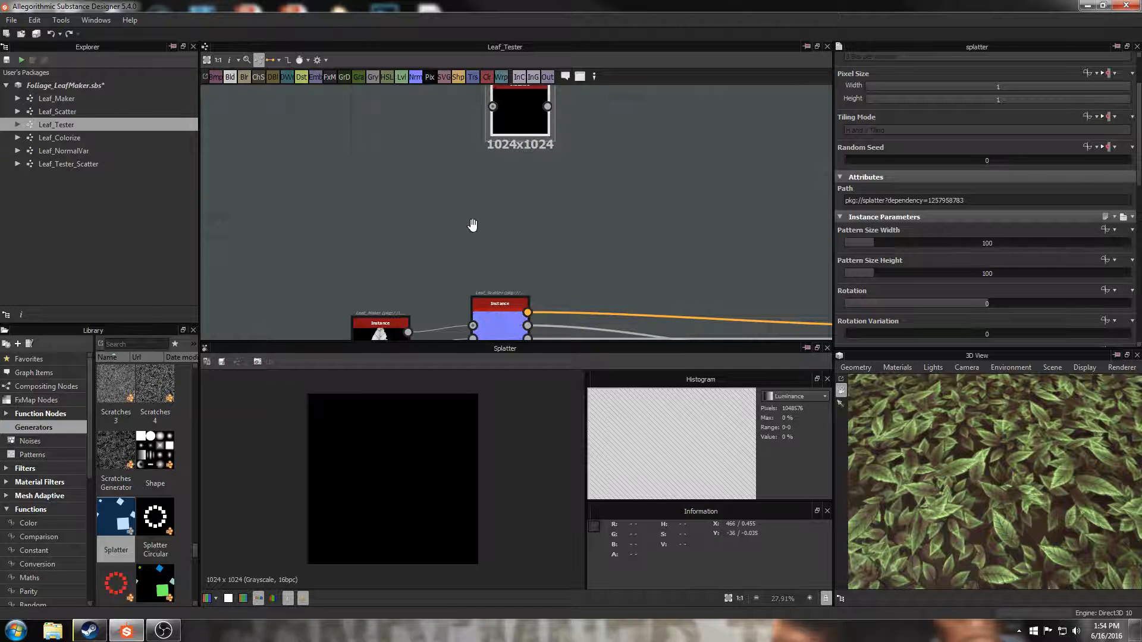
{"action": "middle_click_drag", "start_coordinate": [473, 226], "coordinate": [485, 194]}
{"action": "scroll", "coordinate": [485, 194], "scroll_direction": "down", "scroll_amount": 2}
{"action": "left_click", "coordinate": [518, 182]}
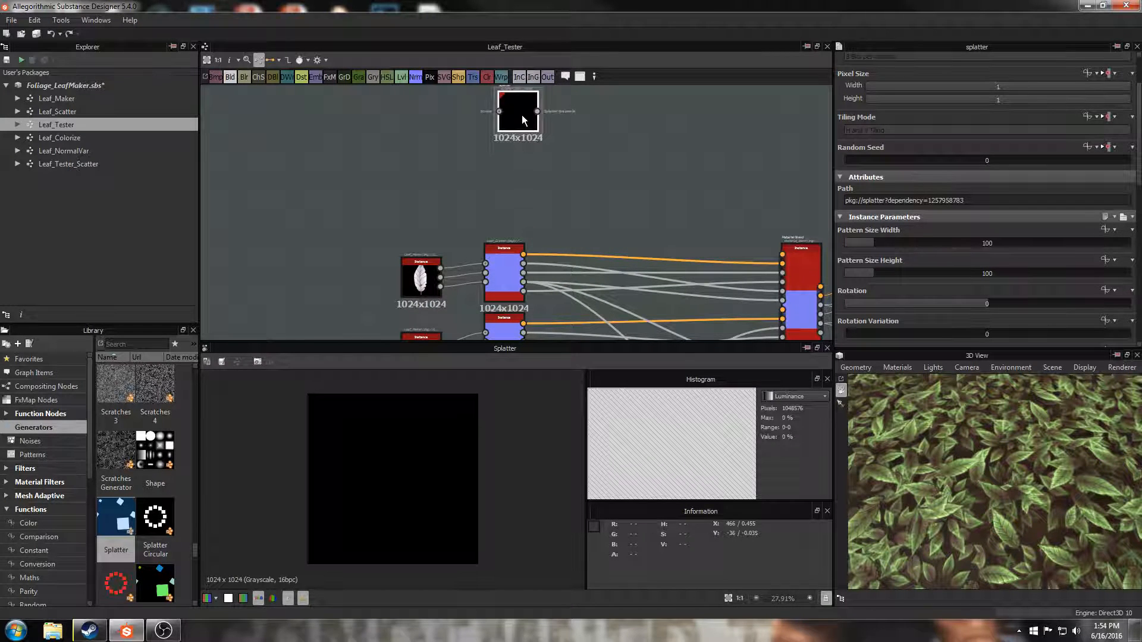
{"action": "key", "text": "Delete"}
{"action": "middle_click_drag", "start_coordinate": [530, 194], "coordinate": [531, 162]}
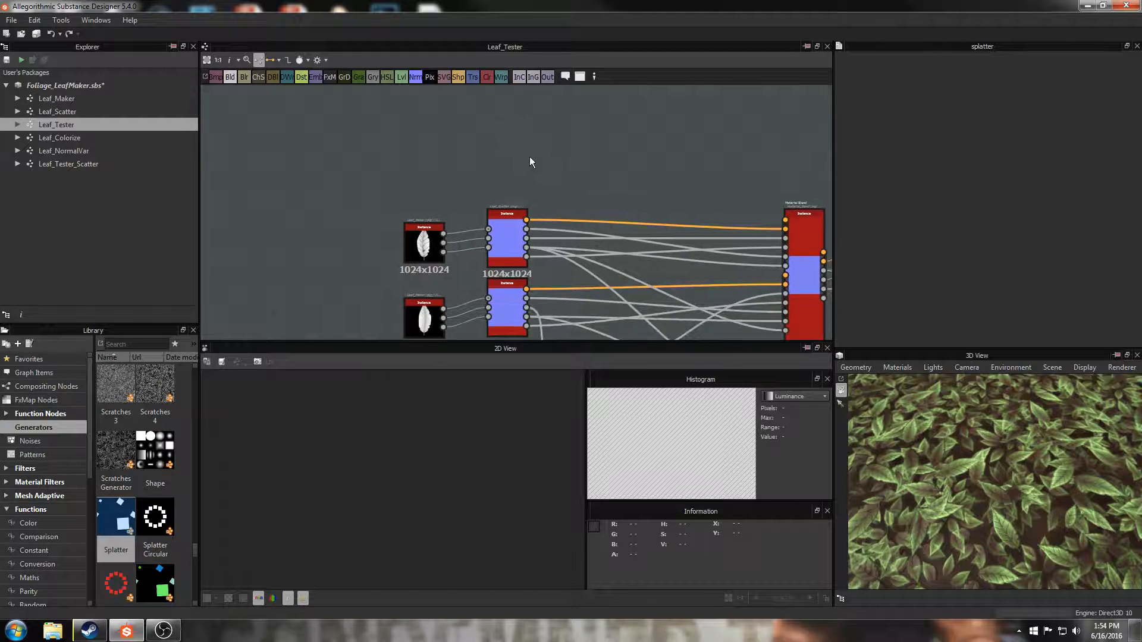
Preview the normal map output of the upper Leaf_Scatter node and examine its splatter switches.
{"action": "scroll", "coordinate": [531, 172], "scroll_direction": "up", "scroll_amount": 2}
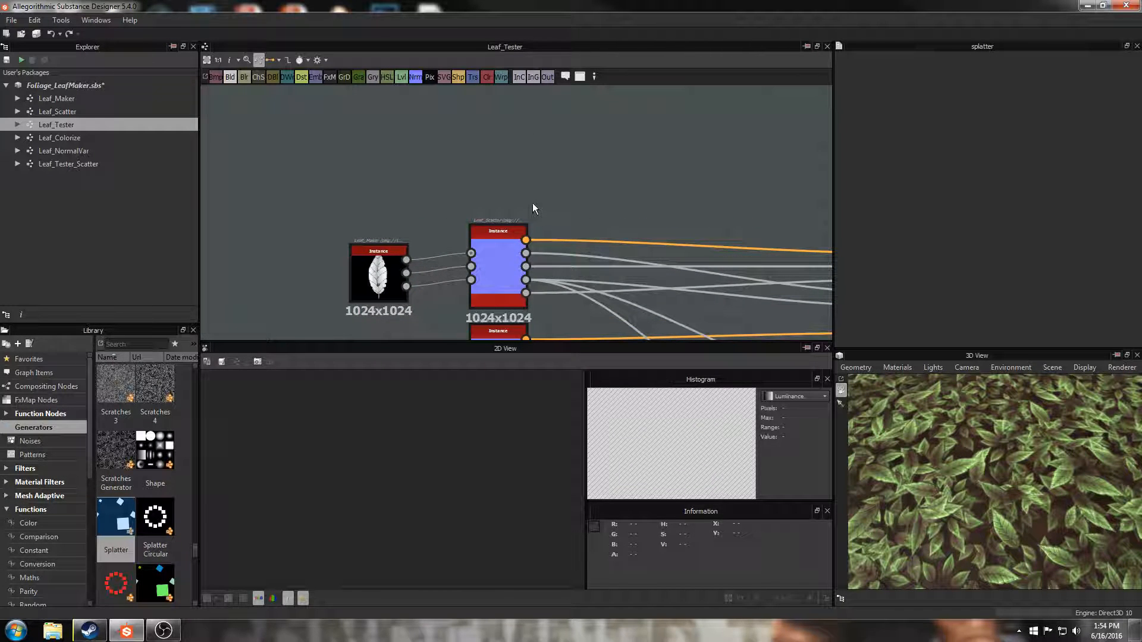
{"action": "scroll", "coordinate": [544, 179], "scroll_direction": "down", "scroll_amount": 2}
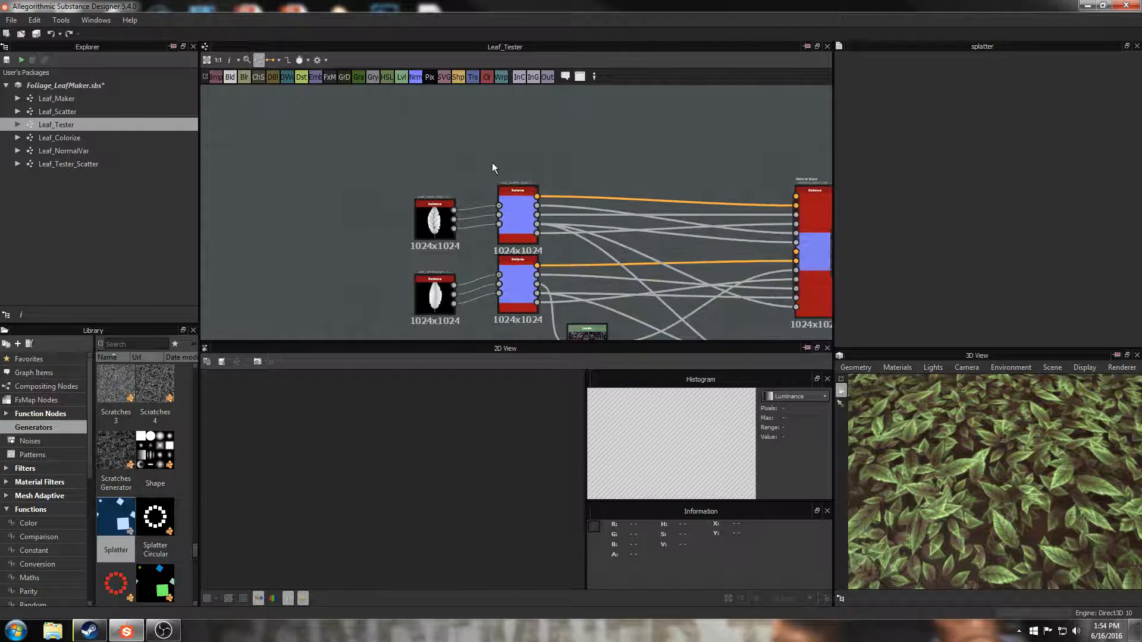
{"action": "left_click", "coordinate": [513, 195]}
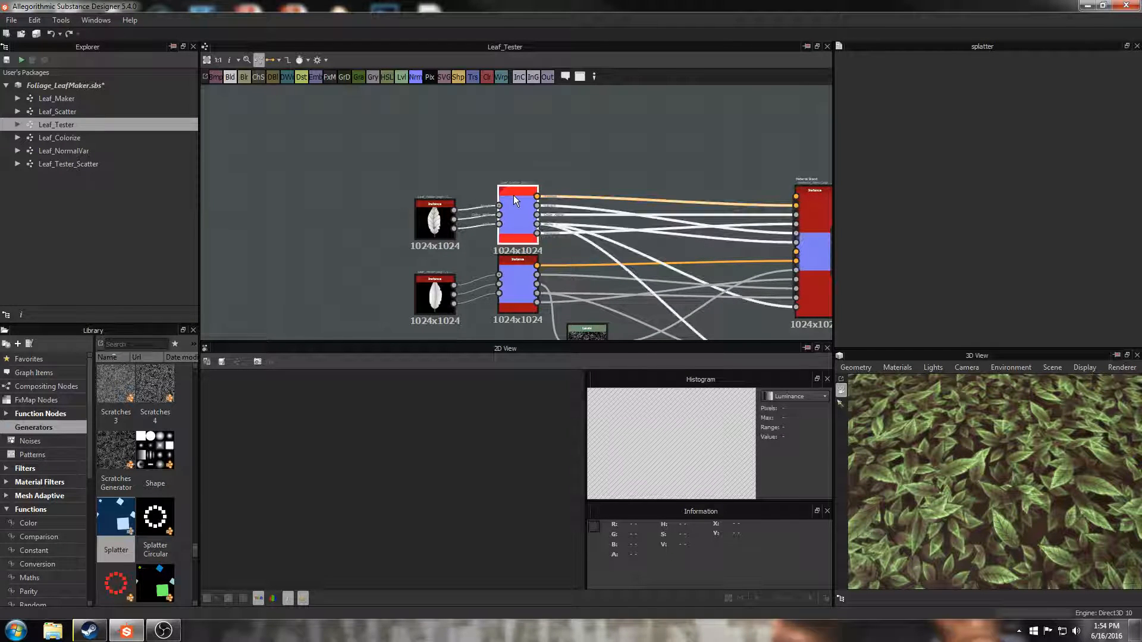
{"action": "double_click", "coordinate": [513, 195]}
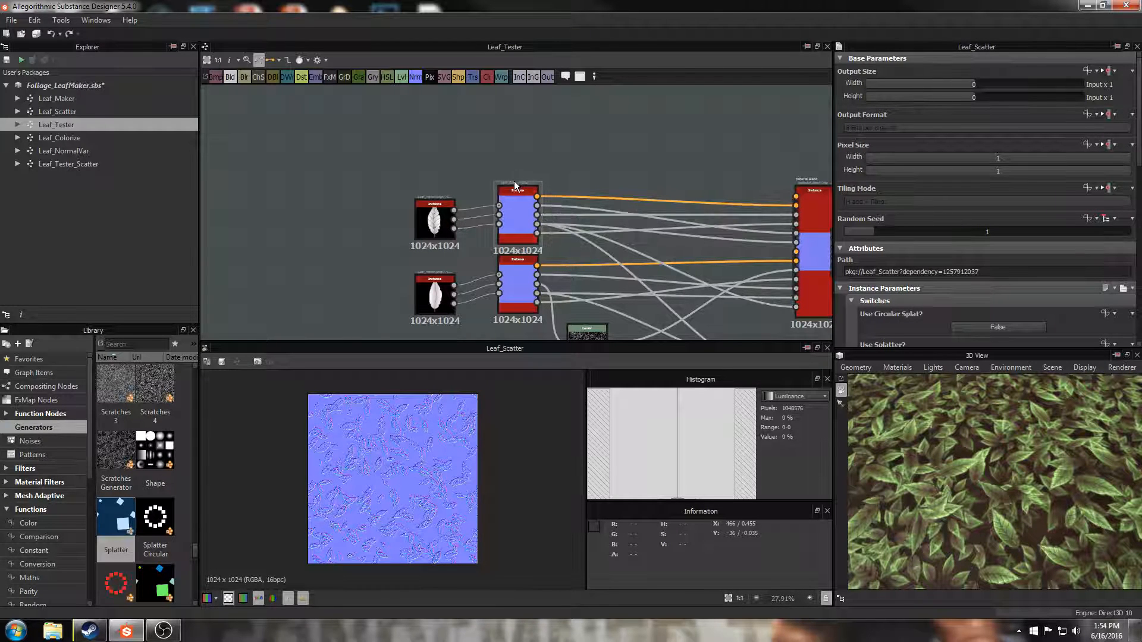
{"action": "scroll", "coordinate": [887, 252], "scroll_direction": "down", "scroll_amount": 2}
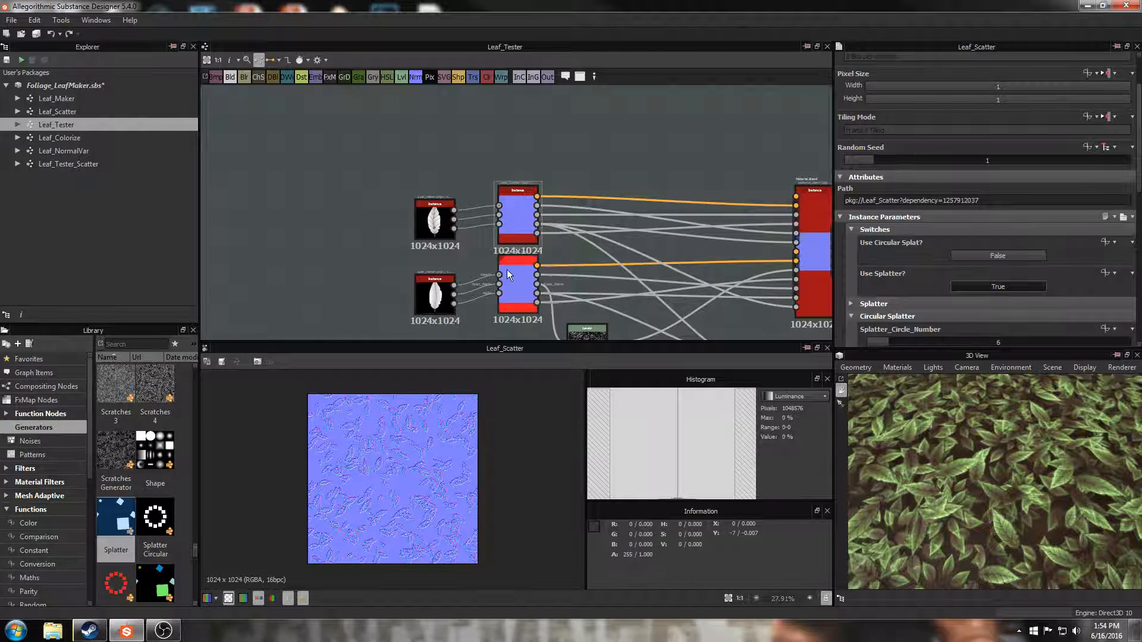
Preview the Color_Alpha output of the lower Leaf_Scatter node and fit the whole image in the 2D view.
{"action": "double_click", "coordinate": [539, 287]}
{"action": "scroll", "coordinate": [423, 437], "scroll_direction": "up", "scroll_amount": 5}
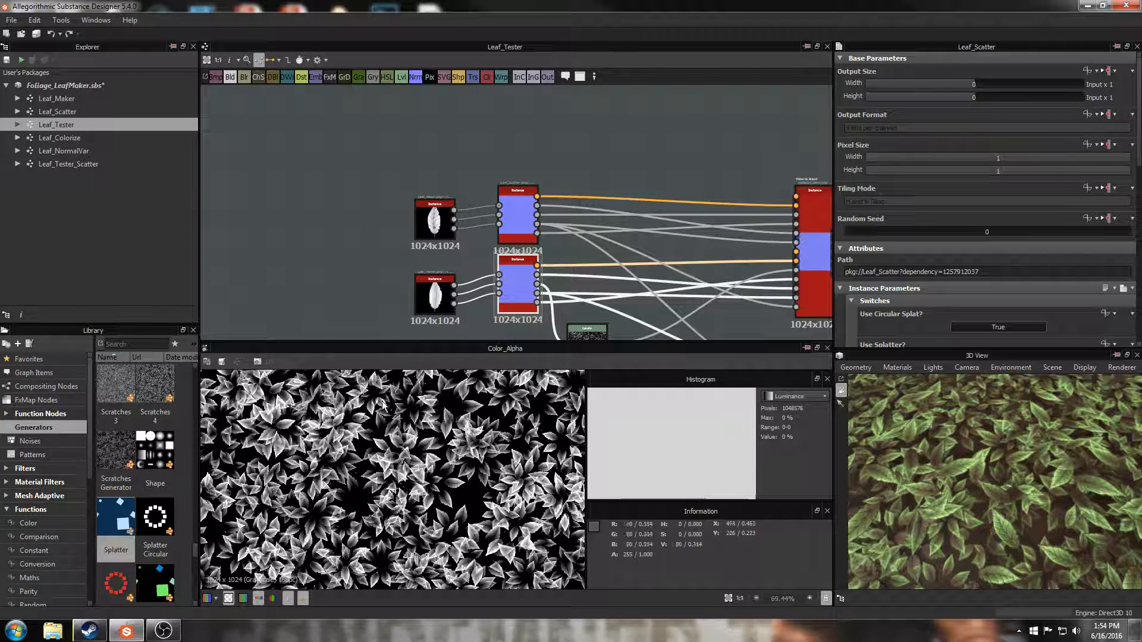
{"action": "key", "text": "f"}
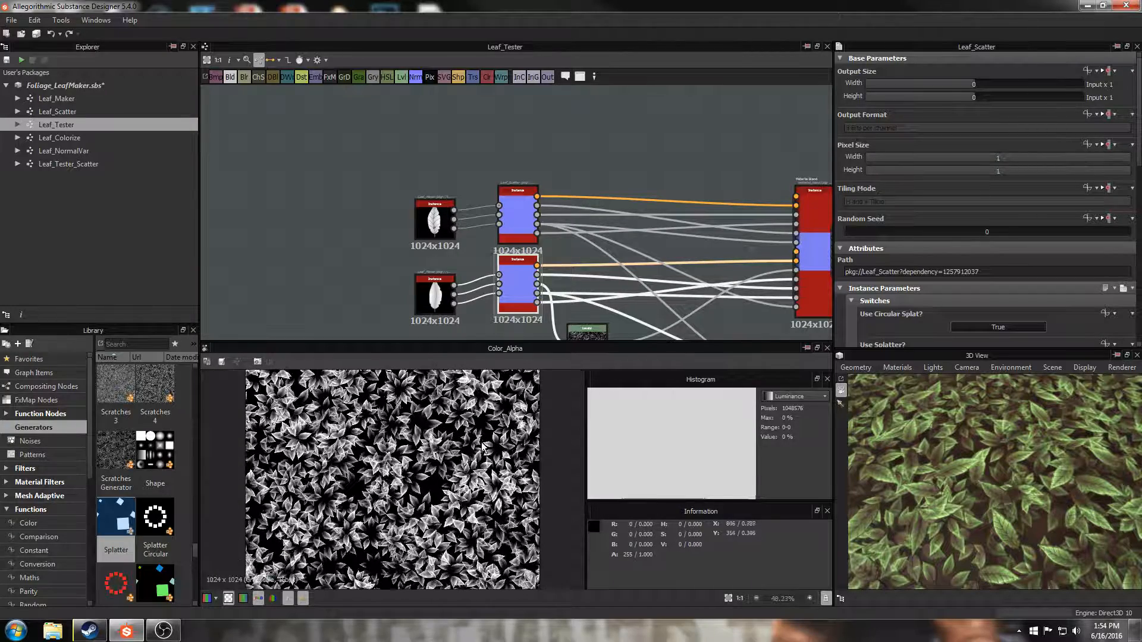
{"action": "left_click", "coordinate": [552, 185]}
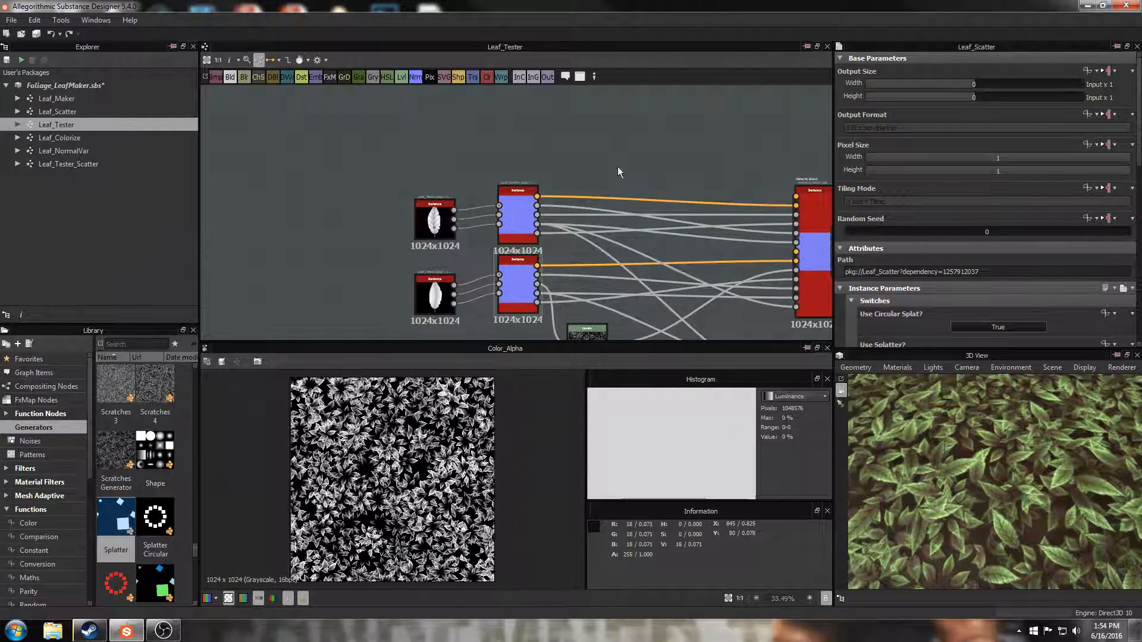
View how both Leaf_Scatter nodes connect through the blend node to the outputs of the Leaf_Tester graph.
{"action": "middle_click_drag", "start_coordinate": [596, 149], "coordinate": [424, 126]}
{"action": "scroll", "coordinate": [433, 176], "scroll_direction": "down", "scroll_amount": 1}
{"action": "middle_click_drag", "start_coordinate": [472, 194], "coordinate": [398, 159]}
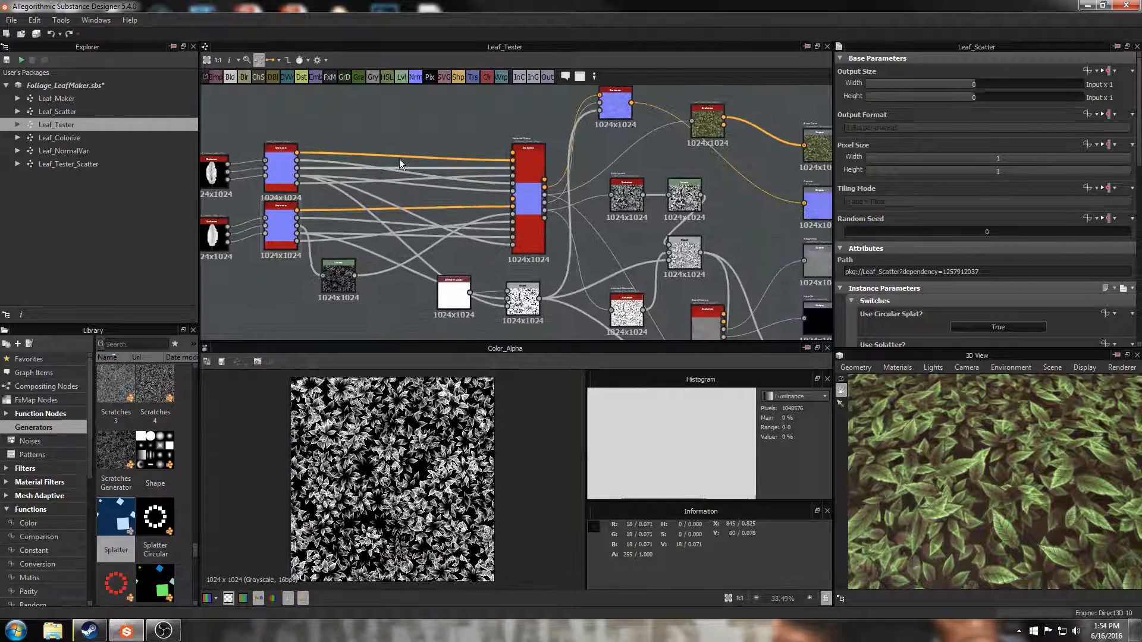
{"action": "middle_click_drag", "start_coordinate": [462, 144], "coordinate": [444, 145]}
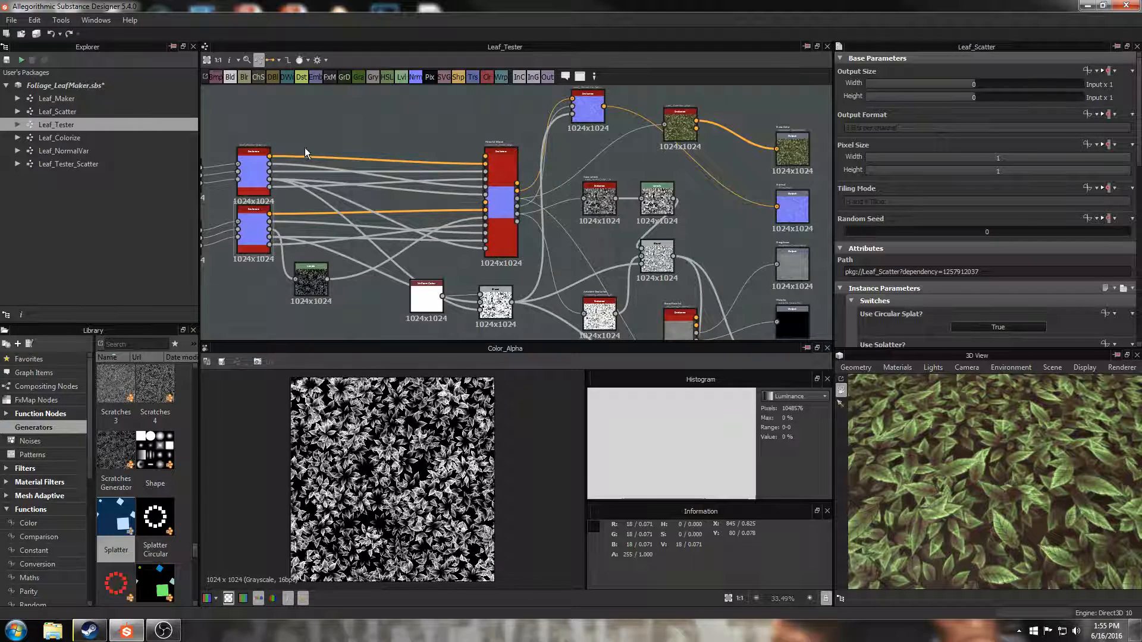
Preview the Alpha output of the upper Leaf_Scatter node that feeds the Material Blend node.
{"action": "scroll", "coordinate": [333, 146], "scroll_direction": "up", "scroll_amount": 3}
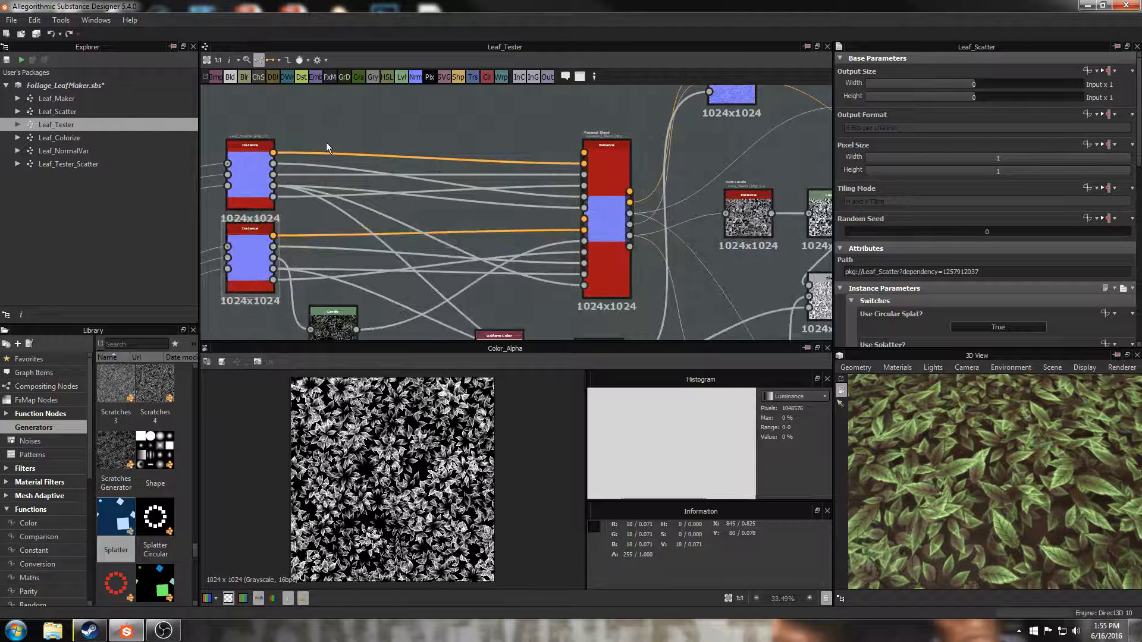
{"action": "middle_click_drag", "start_coordinate": [326, 142], "coordinate": [360, 138]}
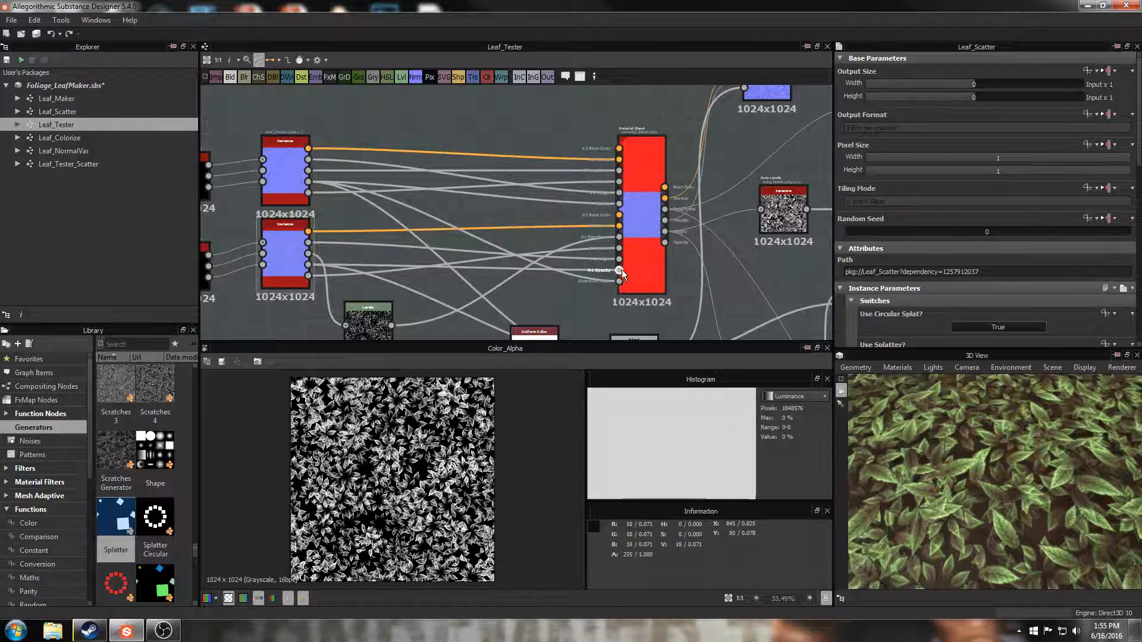
{"action": "double_click", "coordinate": [309, 182]}
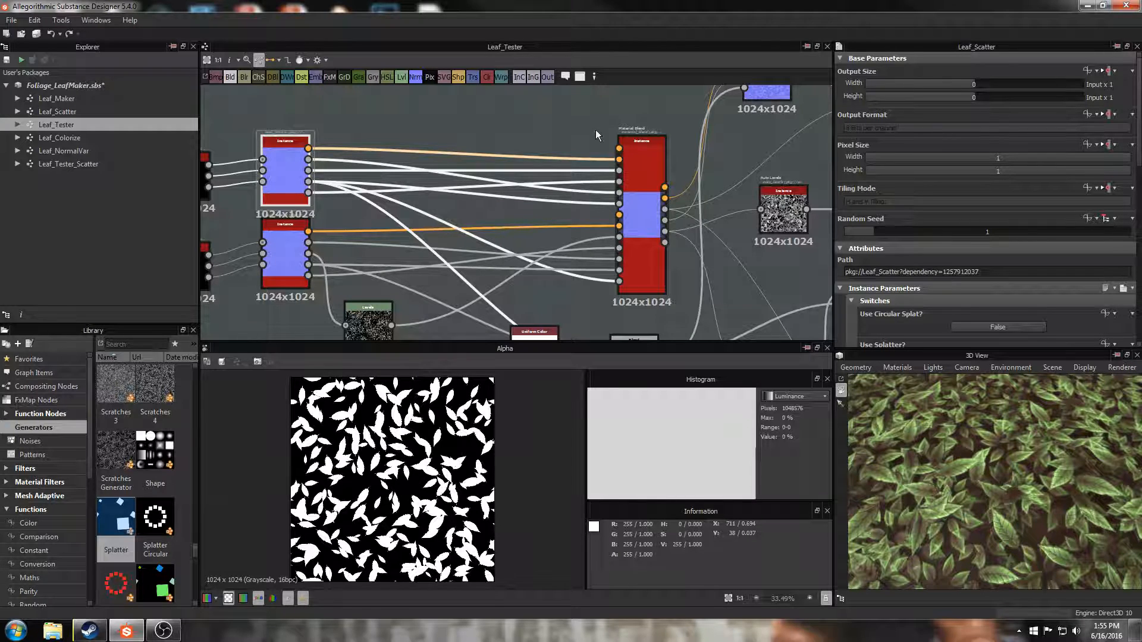
Preview the Leaf_NormalVar node's normal map and enlarge it in the 2D view.
{"action": "middle_click_drag", "start_coordinate": [597, 136], "coordinate": [352, 179]}
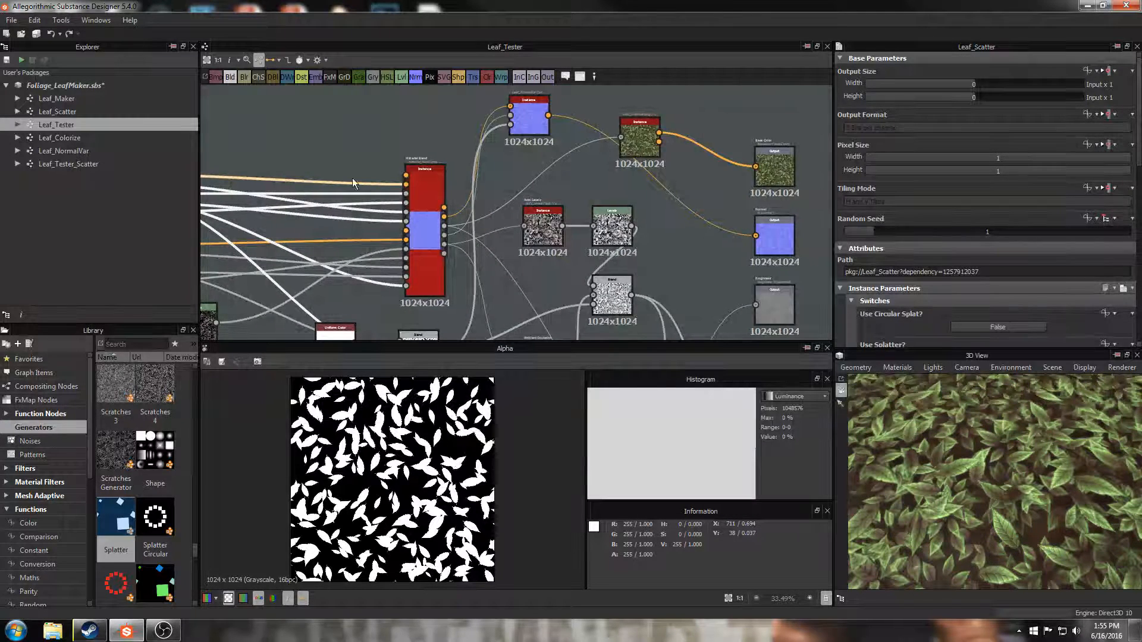
{"action": "middle_click_drag", "start_coordinate": [479, 180], "coordinate": [464, 195]}
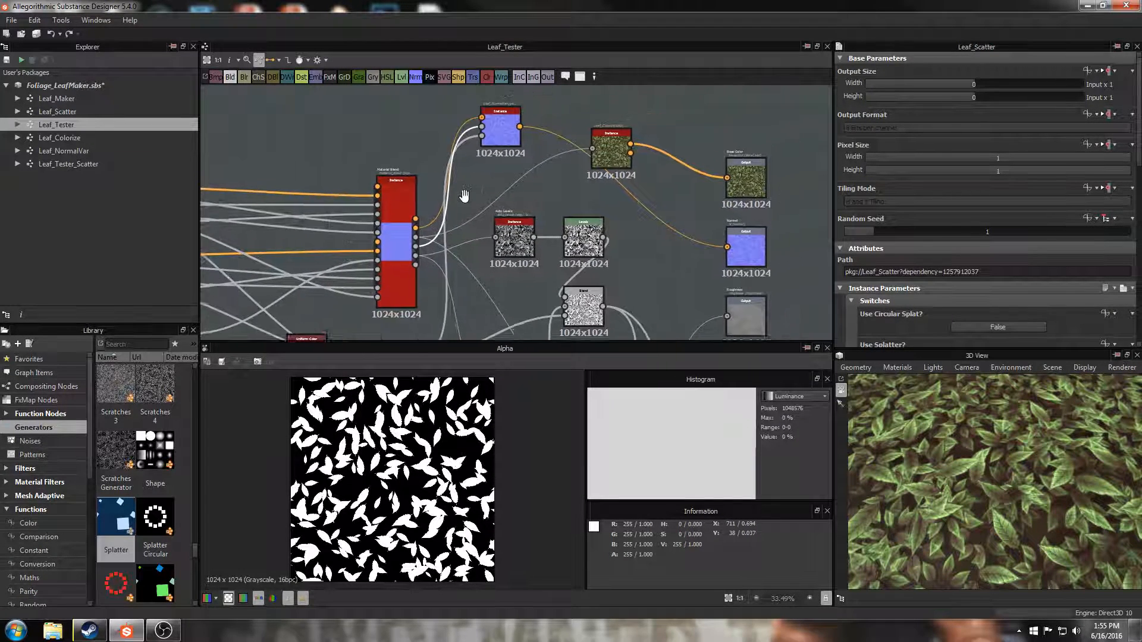
{"action": "scroll", "coordinate": [472, 184], "scroll_direction": "up", "scroll_amount": 2}
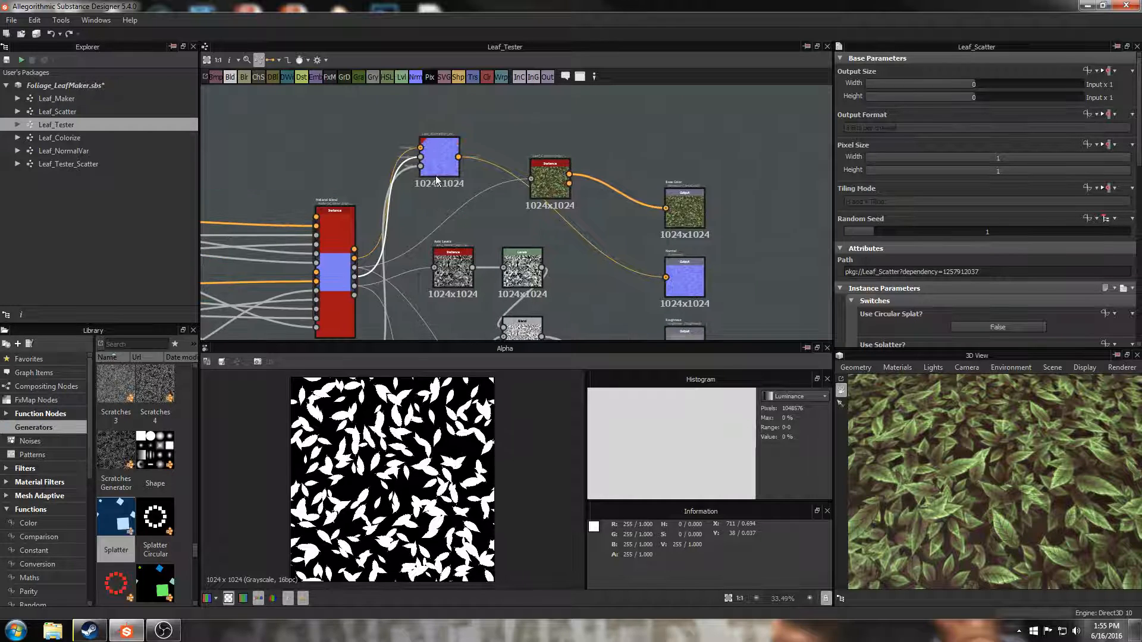
{"action": "left_click", "coordinate": [447, 139]}
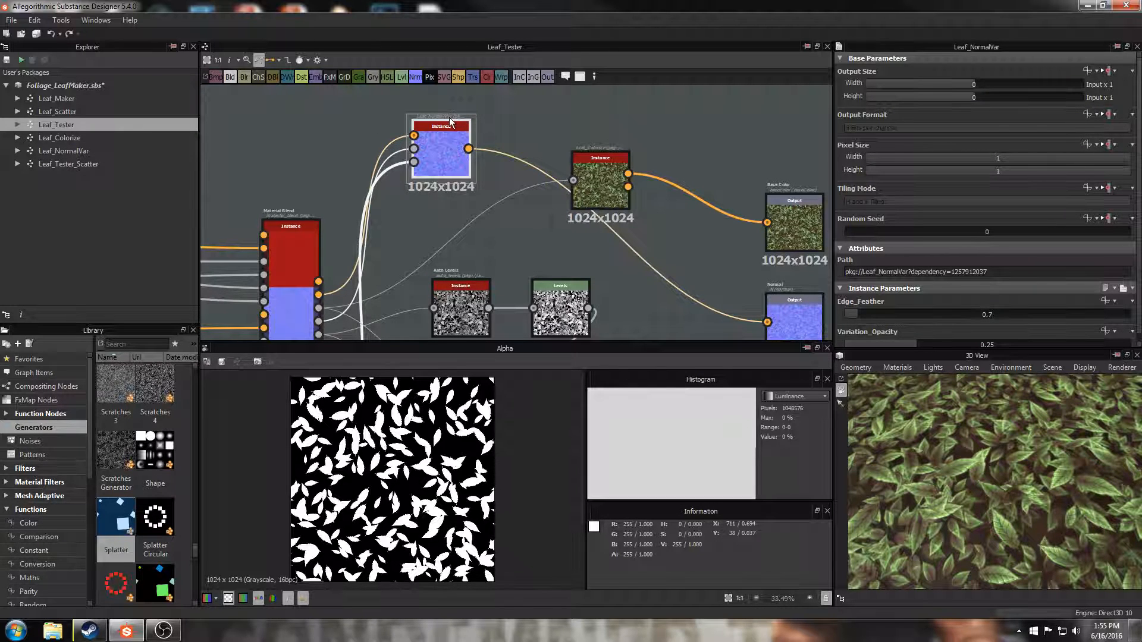
{"action": "double_click", "coordinate": [444, 152]}
{"action": "scroll", "coordinate": [349, 420], "scroll_direction": "up", "scroll_amount": 2}
{"action": "scroll", "coordinate": [349, 421], "scroll_direction": "up", "scroll_amount": 1}
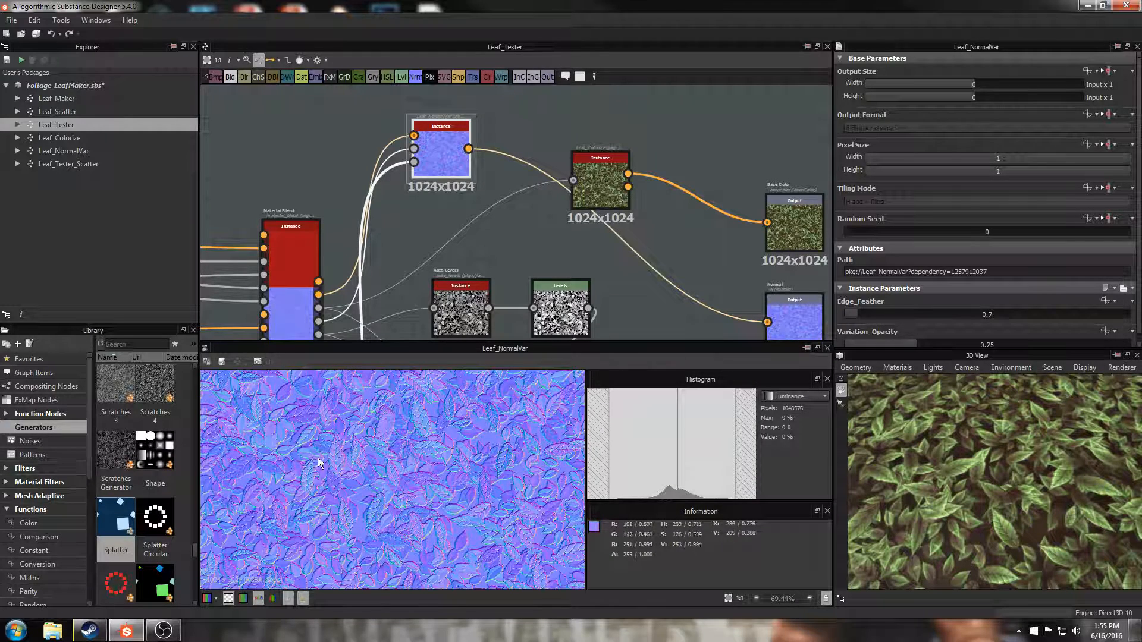
Try the Leaf_NormalVar node's Variation_Opacity at 0.67, check the leaves in the 3D view, and settle on 0.16.
{"action": "scroll", "coordinate": [940, 323], "scroll_direction": "down", "scroll_amount": 1}
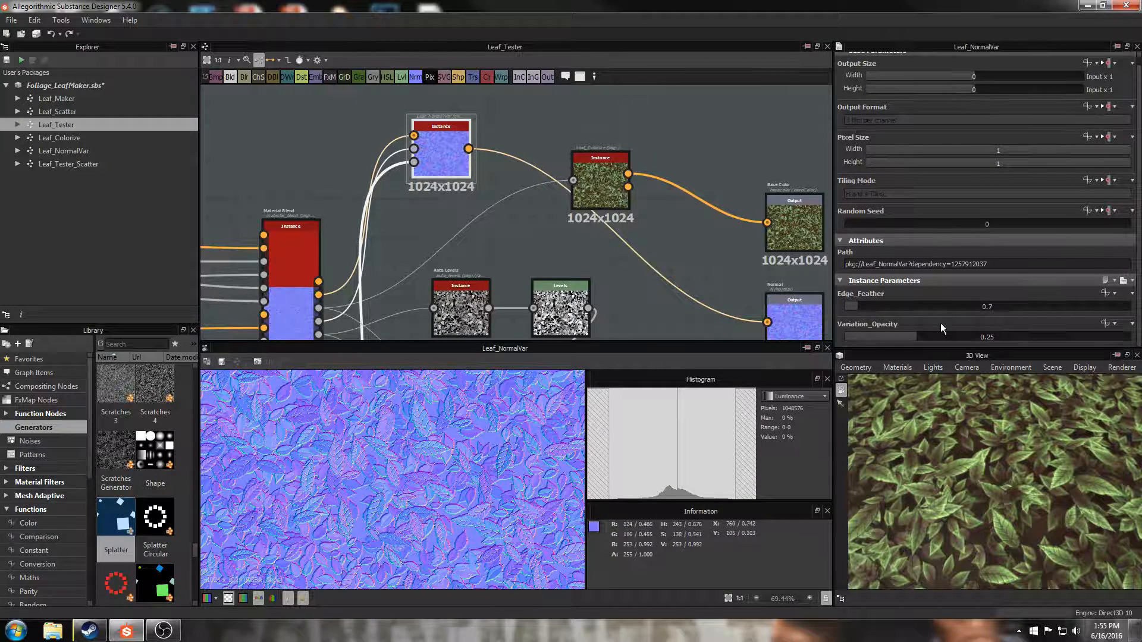
{"action": "left_click_drag", "start_coordinate": [973, 332], "coordinate": [1040, 334]}
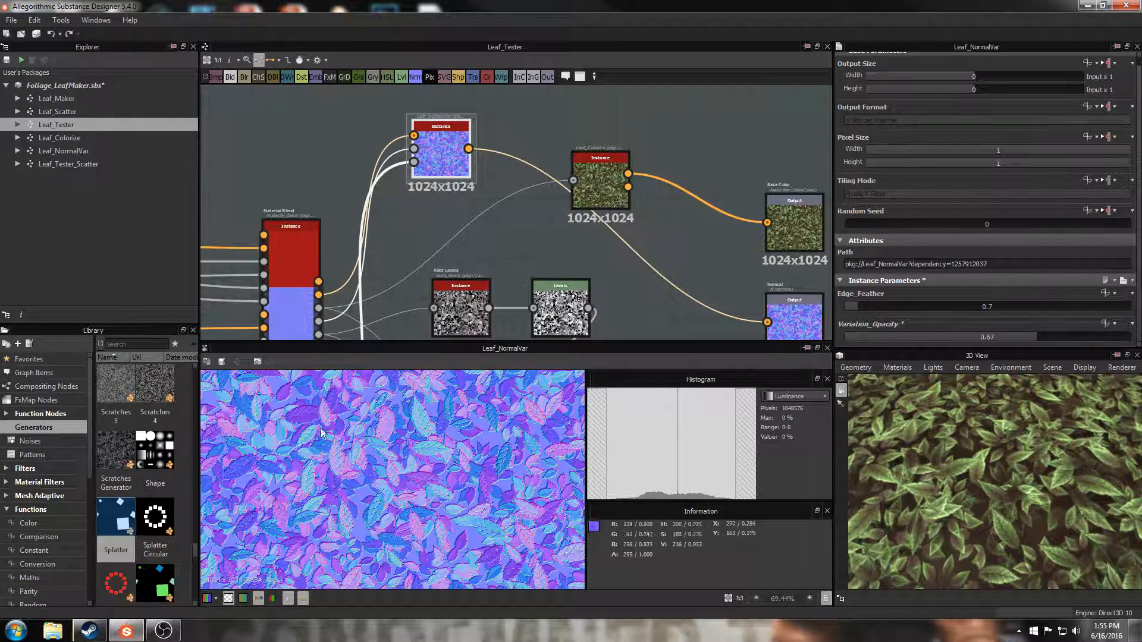
{"action": "mouse_move", "coordinate": [978, 455]}
{"action": "left_mouse_down"}
{"action": "mouse_move", "coordinate": [1026, 439]}
{"action": "mouse_move", "coordinate": [883, 426]}
{"action": "mouse_move", "coordinate": [956, 424]}
{"action": "mouse_move", "coordinate": [983, 409]}
{"action": "mouse_move", "coordinate": [986, 451]}
{"action": "left_mouse_up"}
{"action": "scroll", "coordinate": [1030, 441], "scroll_direction": "down", "scroll_amount": 5}
{"action": "scroll", "coordinate": [957, 424], "scroll_direction": "up", "scroll_amount": 5}
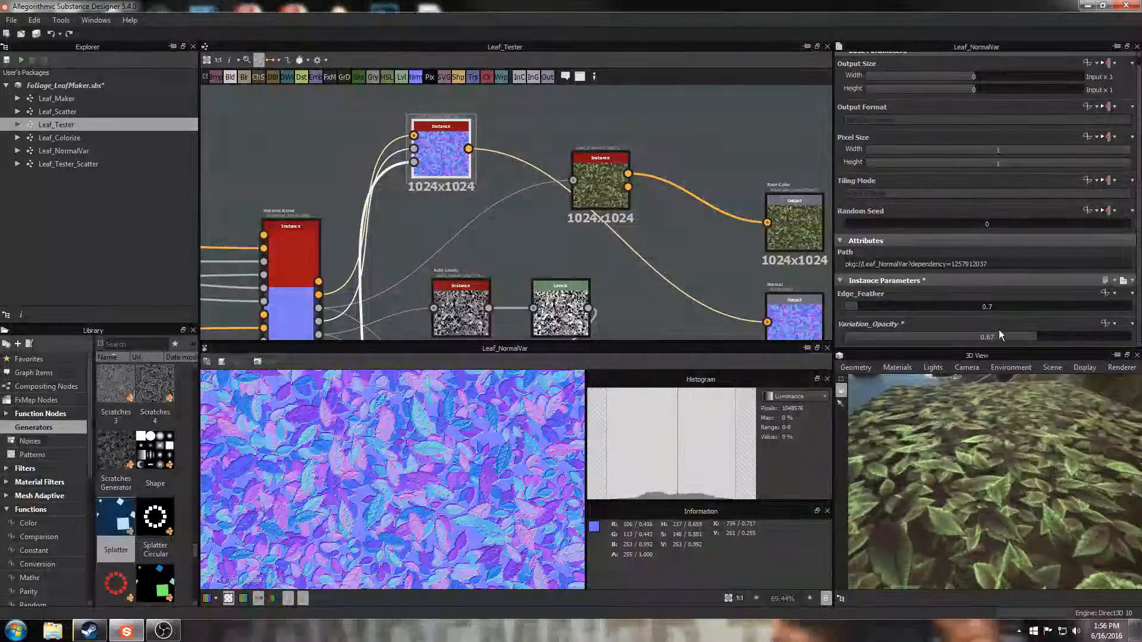
{"action": "left_click_drag", "start_coordinate": [993, 334], "coordinate": [891, 335]}
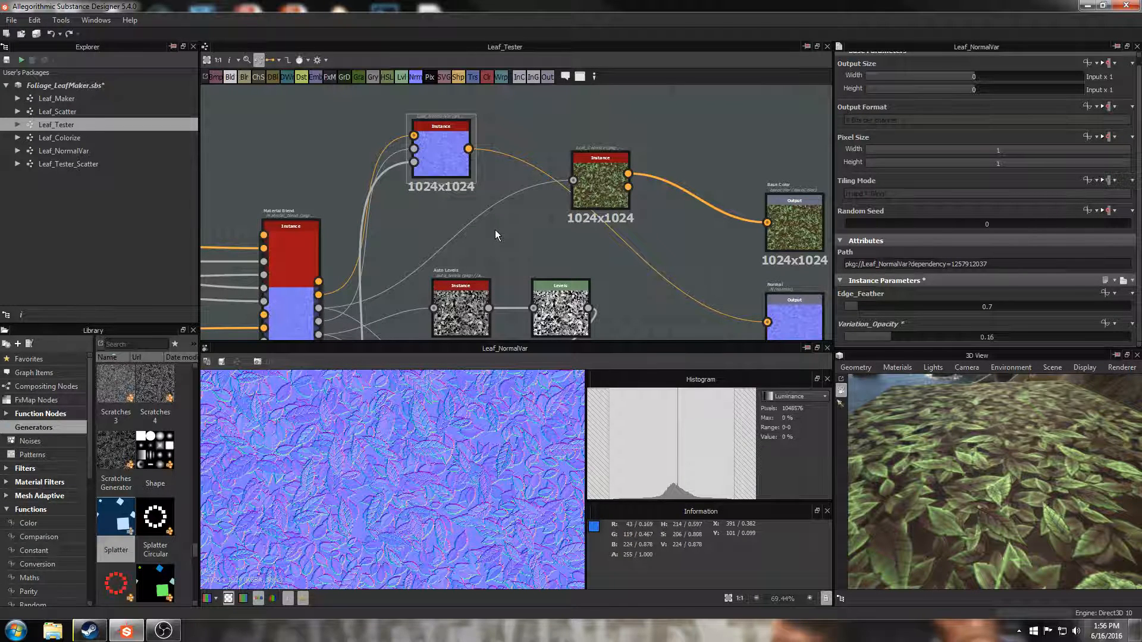
Preview the Basecolor output of the Leaf_Colorize node.
{"action": "middle_click_drag", "start_coordinate": [495, 229], "coordinate": [573, 222]}
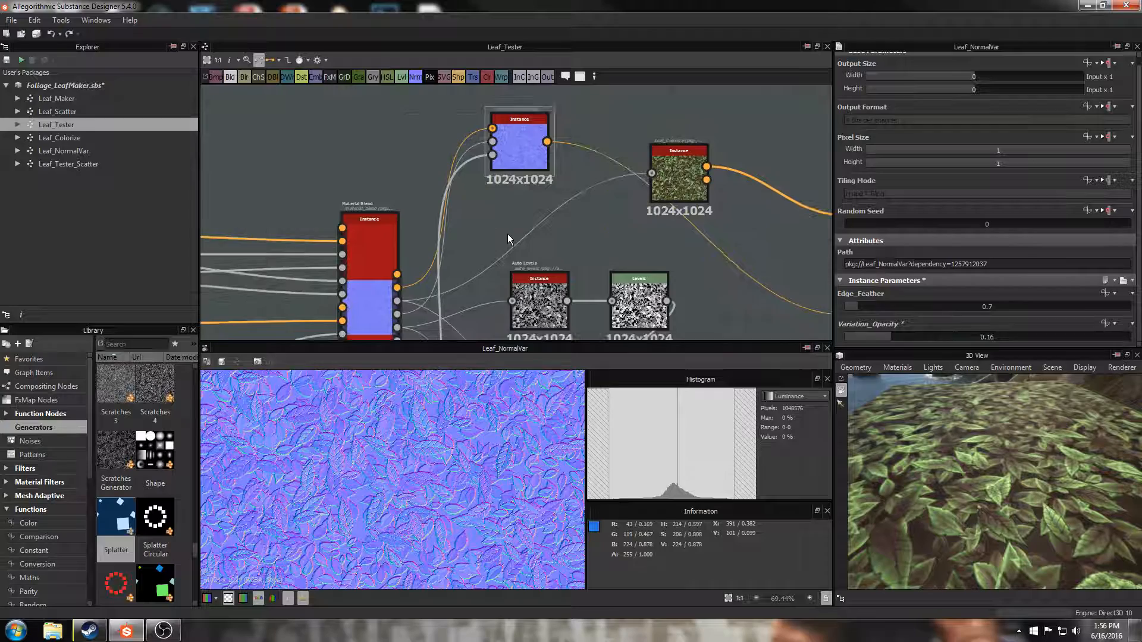
{"action": "double_click", "coordinate": [669, 167]}
{"action": "middle_click_drag", "start_coordinate": [687, 218], "coordinate": [578, 222]}
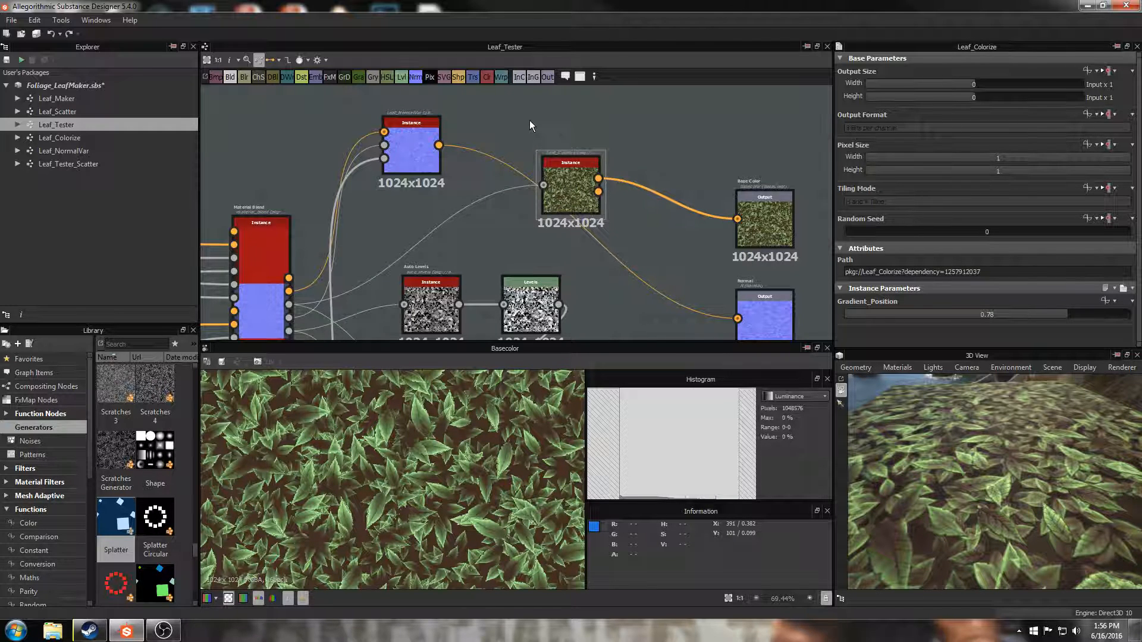
Add a Gradient Map node in the empty area above the Leaf_Colorize node.
{"action": "middle_click_drag", "start_coordinate": [540, 113], "coordinate": [535, 183]}
{"action": "right_click", "coordinate": [551, 128]}
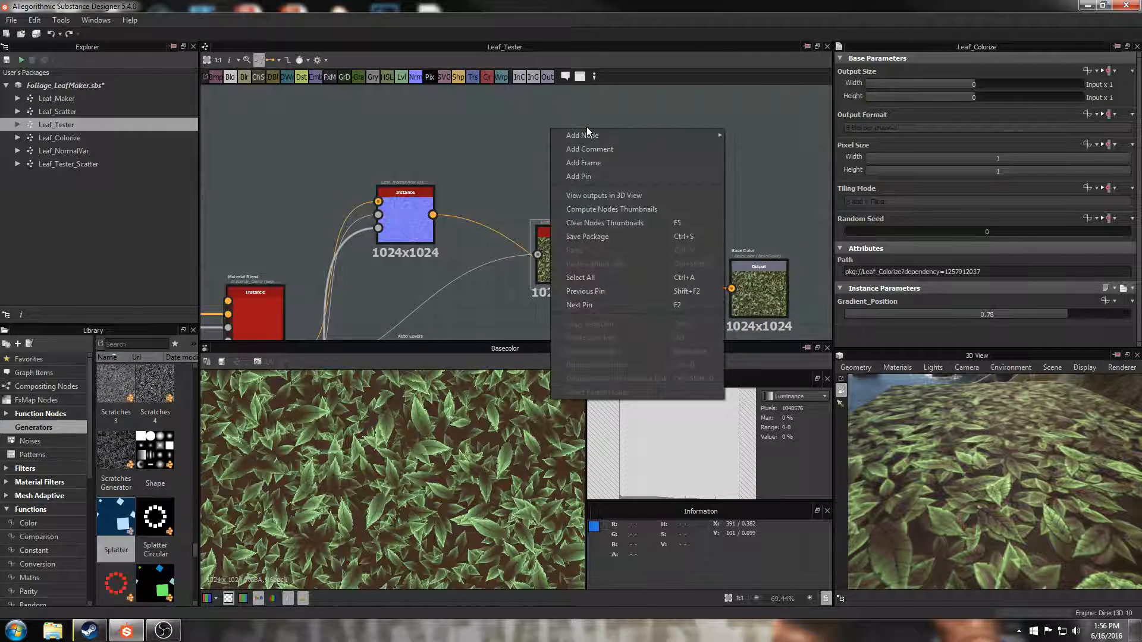
{"action": "mouse_move", "coordinate": [586, 135]}
{"action": "left_click", "coordinate": [749, 280]}
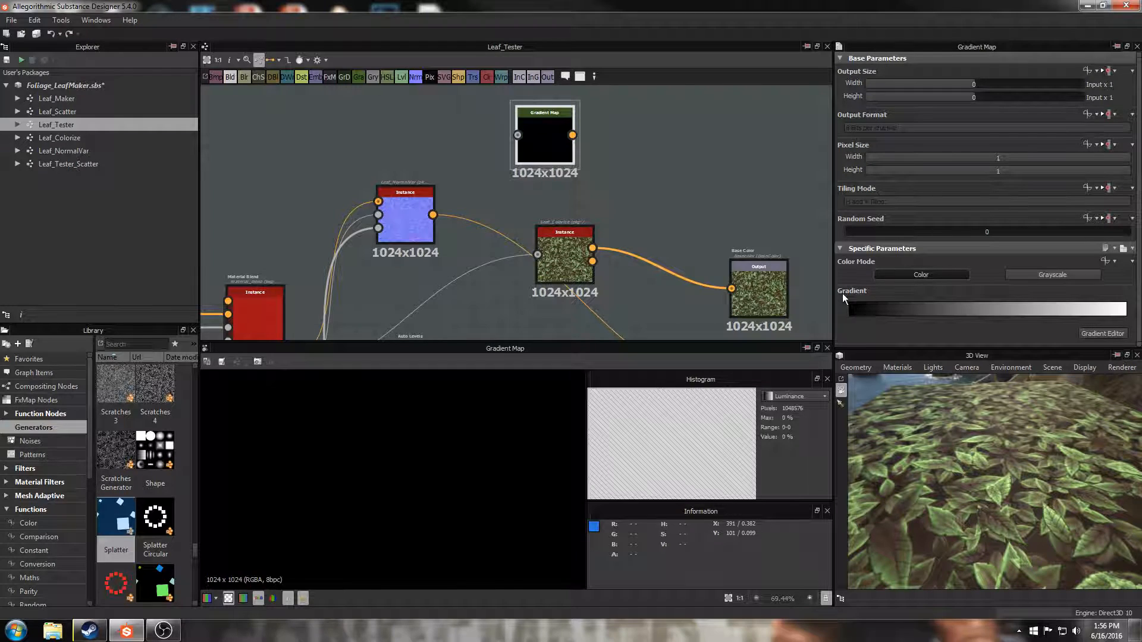
Add a red key at position 0.58 to the Gradient Map's gradient, and delete the node.
{"action": "left_click", "coordinate": [1109, 333]}
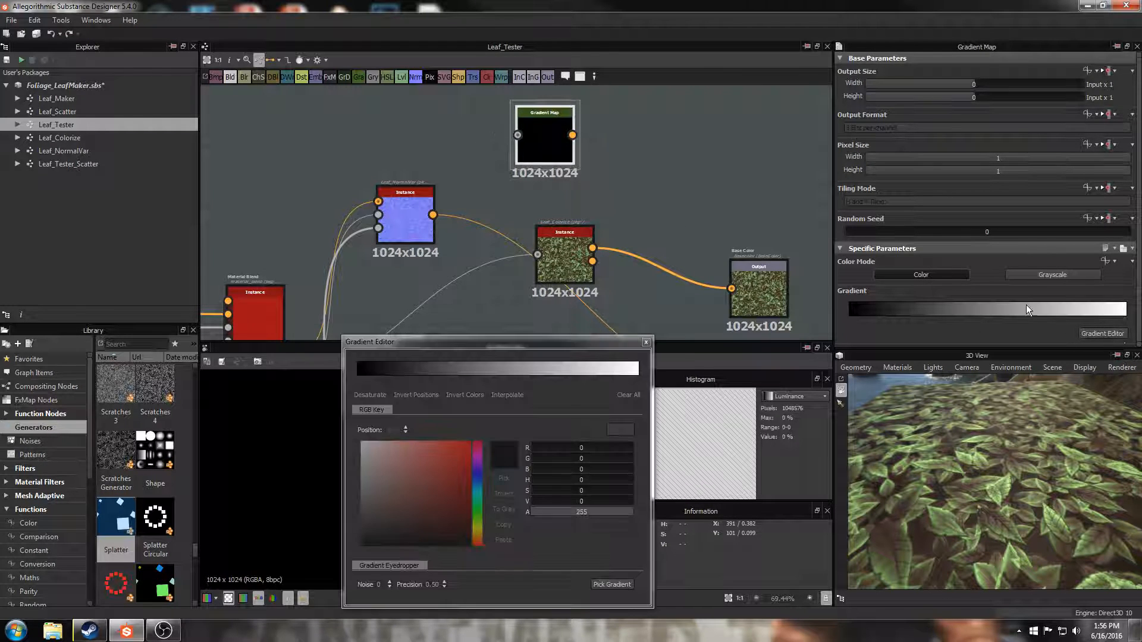
{"action": "left_click", "coordinate": [522, 380]}
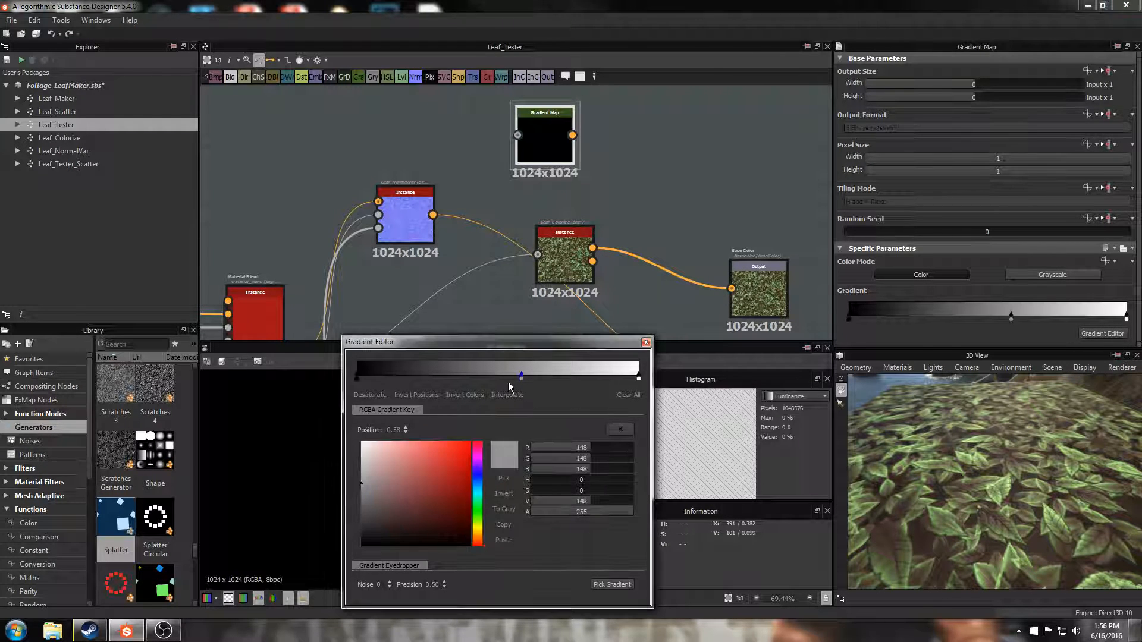
{"action": "left_click", "coordinate": [469, 445]}
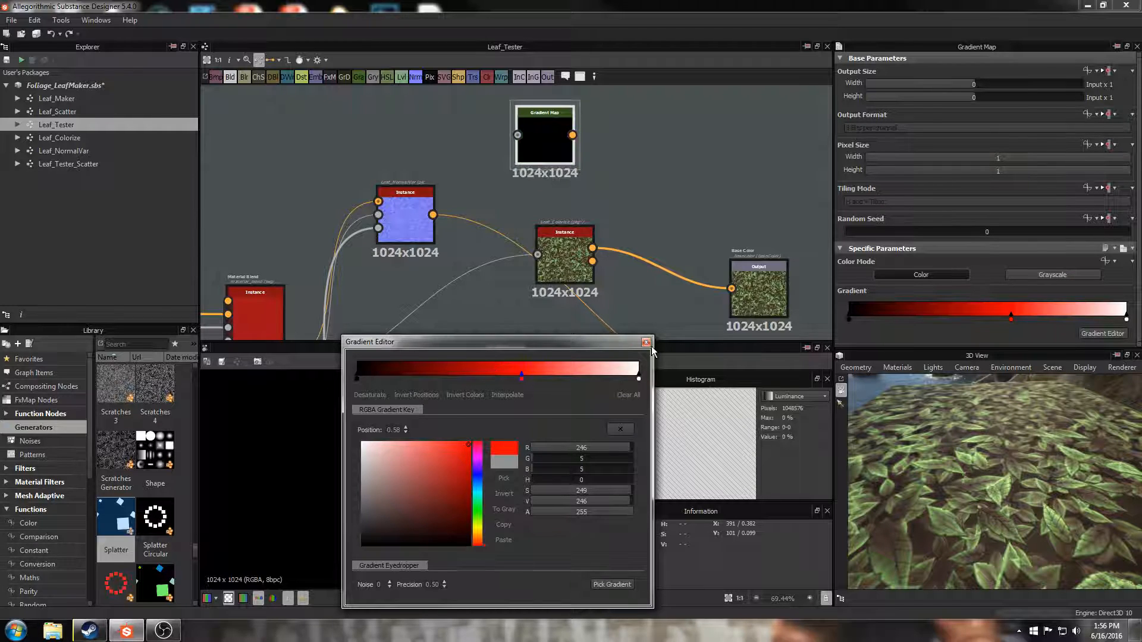
{"action": "left_click", "coordinate": [646, 342]}
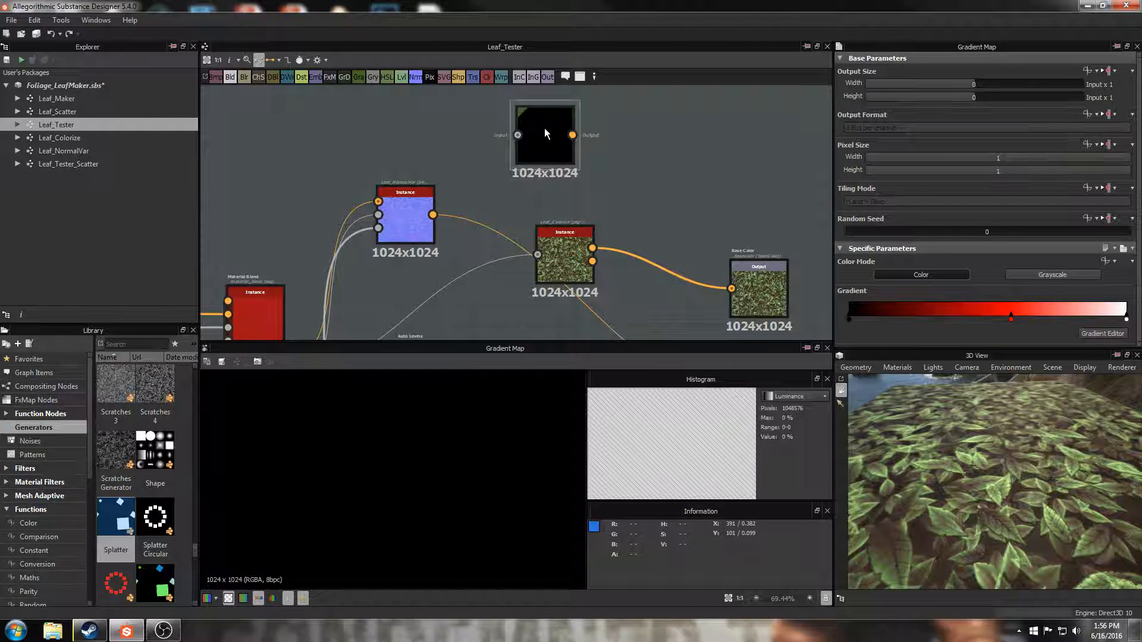
{"action": "key", "text": "Delete"}
Examine the Leaf_Colorize node's Base Color connection to the output and the colored leaves in the 3D view.
{"action": "left_click", "coordinate": [564, 261]}
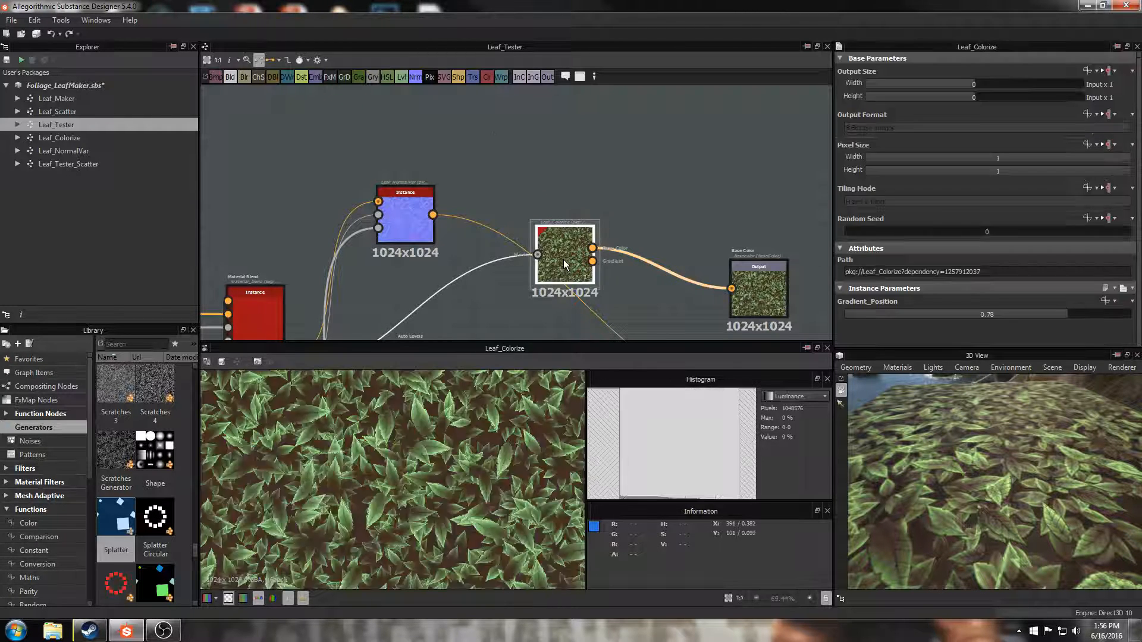
{"action": "middle_click_drag", "start_coordinate": [667, 205], "coordinate": [607, 184]}
{"action": "left_click", "coordinate": [632, 199]}
{"action": "scroll", "coordinate": [597, 201], "scroll_direction": "up", "scroll_amount": 2}
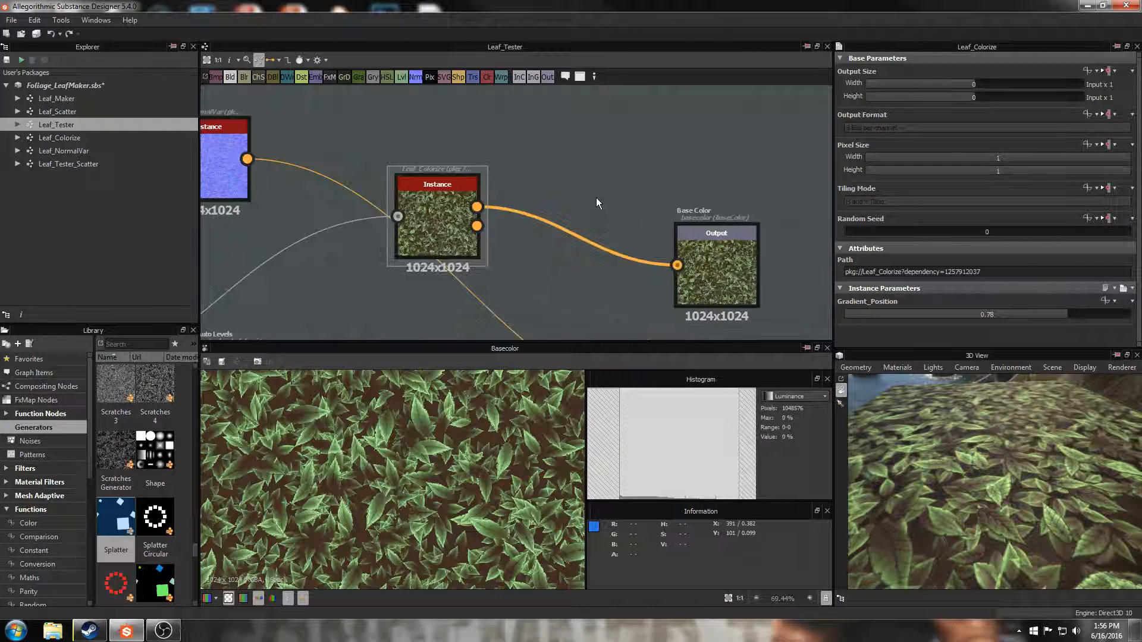
{"action": "left_click", "coordinate": [480, 209]}
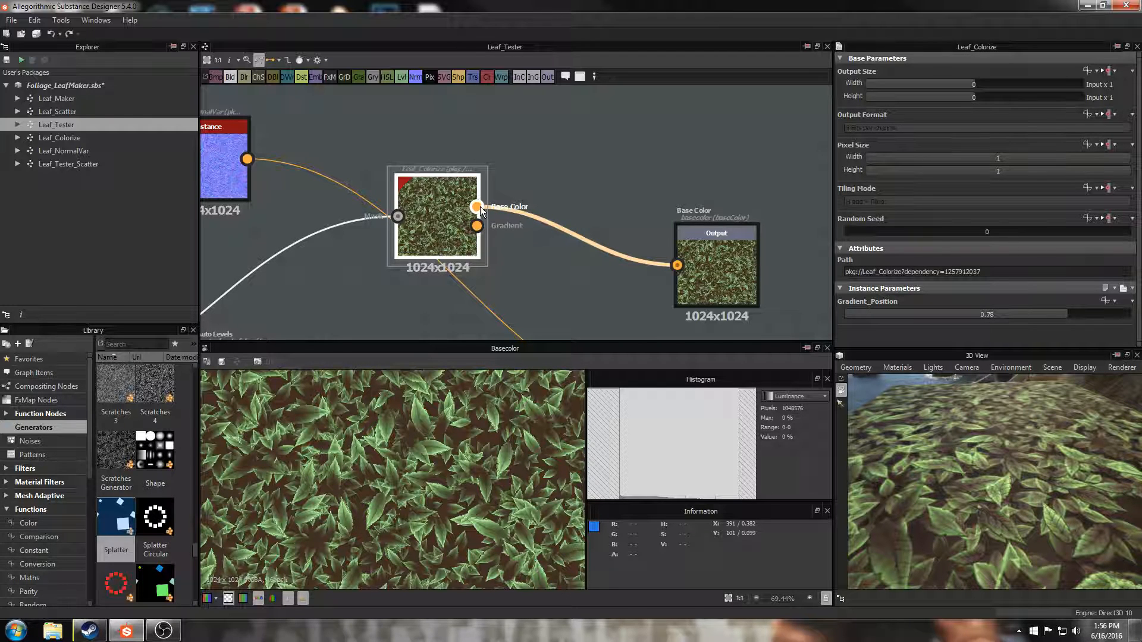
{"action": "left_click_drag", "start_coordinate": [965, 430], "coordinate": [1001, 452]}
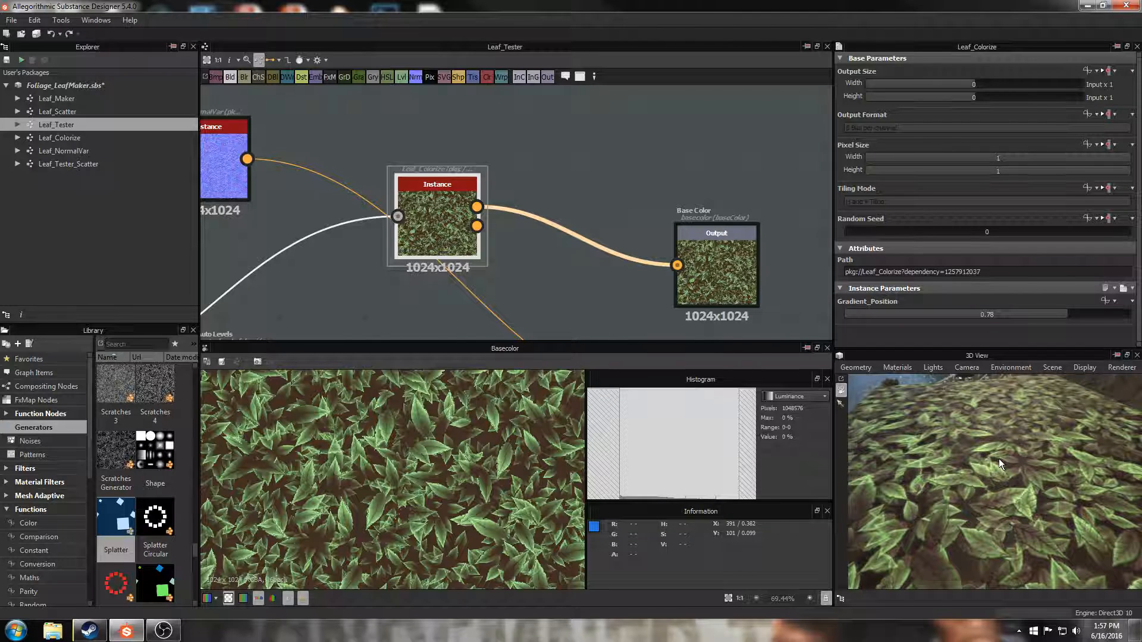
Preview the Leaf_Colorize node's Gradient output and set its Gradient_Position to 0.82, checking the leaf colors in the 3D view.
{"action": "double_click", "coordinate": [476, 227]}
{"action": "scroll", "coordinate": [429, 455], "scroll_direction": "down", "scroll_amount": 3}
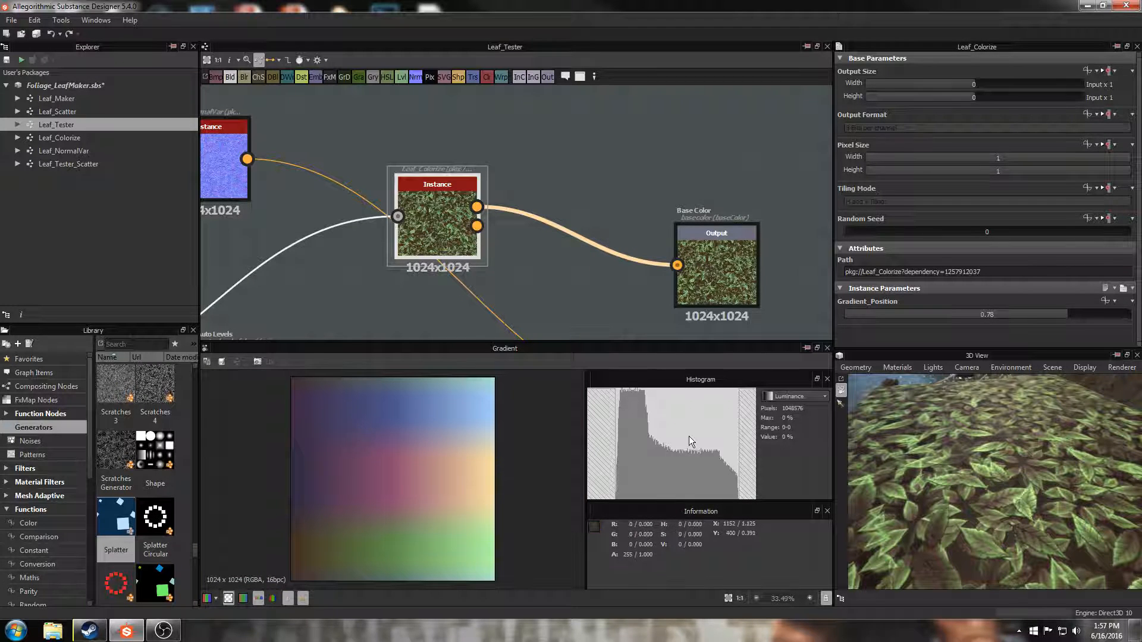
{"action": "left_click_drag", "start_coordinate": [1053, 316], "coordinate": [1077, 316]}
{"action": "left_click_drag", "start_coordinate": [1027, 459], "coordinate": [982, 450]}
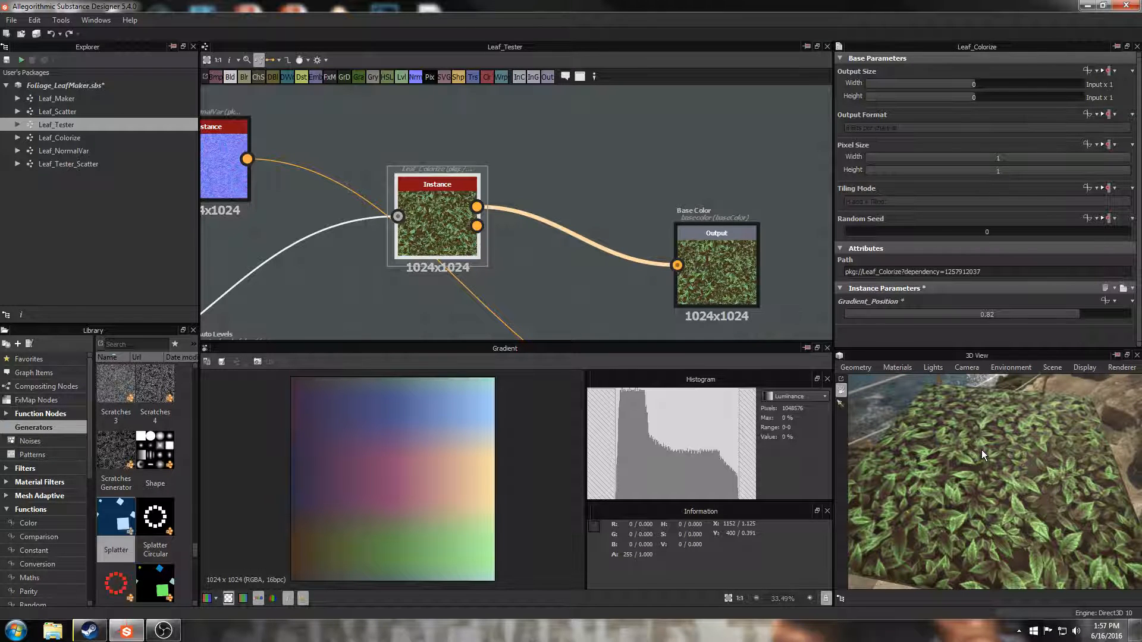
{"action": "left_click_drag", "start_coordinate": [1066, 426], "coordinate": [1014, 455]}
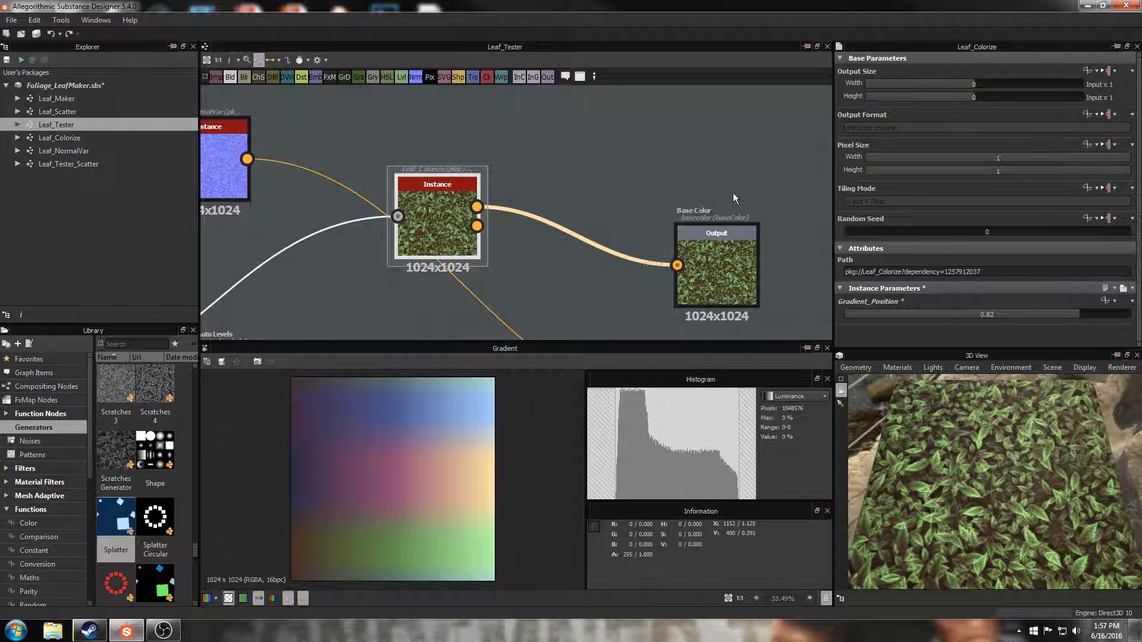
Look over the output nodes and Material Blend node of Leaf_Tester, and open the Leaf_Scatter graph.
{"action": "scroll", "coordinate": [738, 193], "scroll_direction": "down", "scroll_amount": 3}
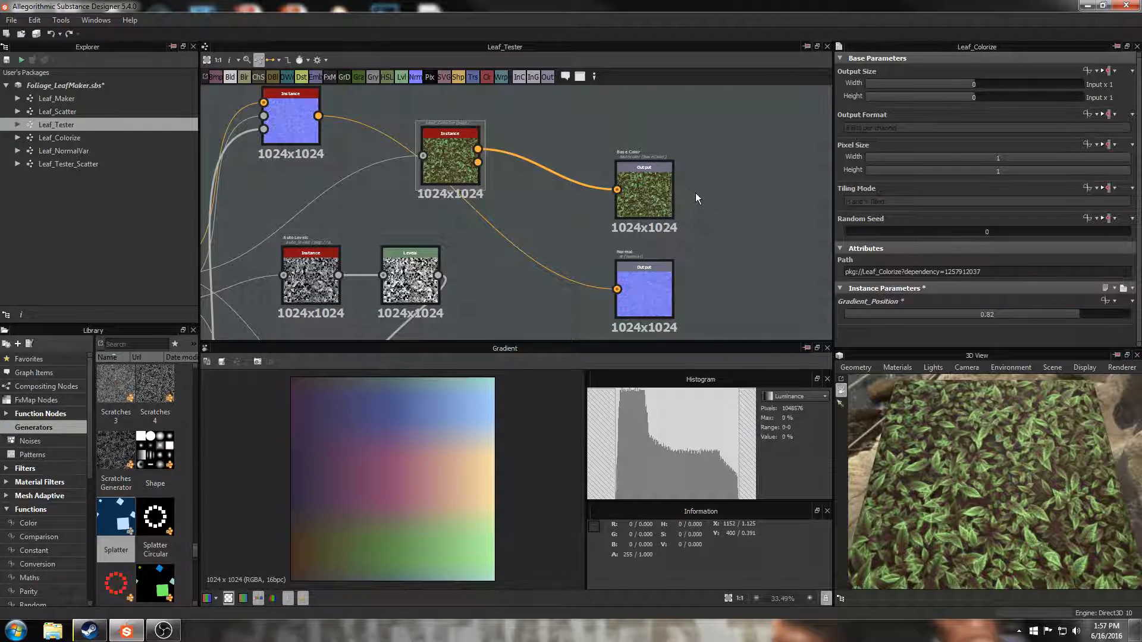
{"action": "middle_click_drag", "start_coordinate": [686, 237], "coordinate": [676, 188]}
{"action": "scroll", "coordinate": [676, 189], "scroll_direction": "down", "scroll_amount": 2}
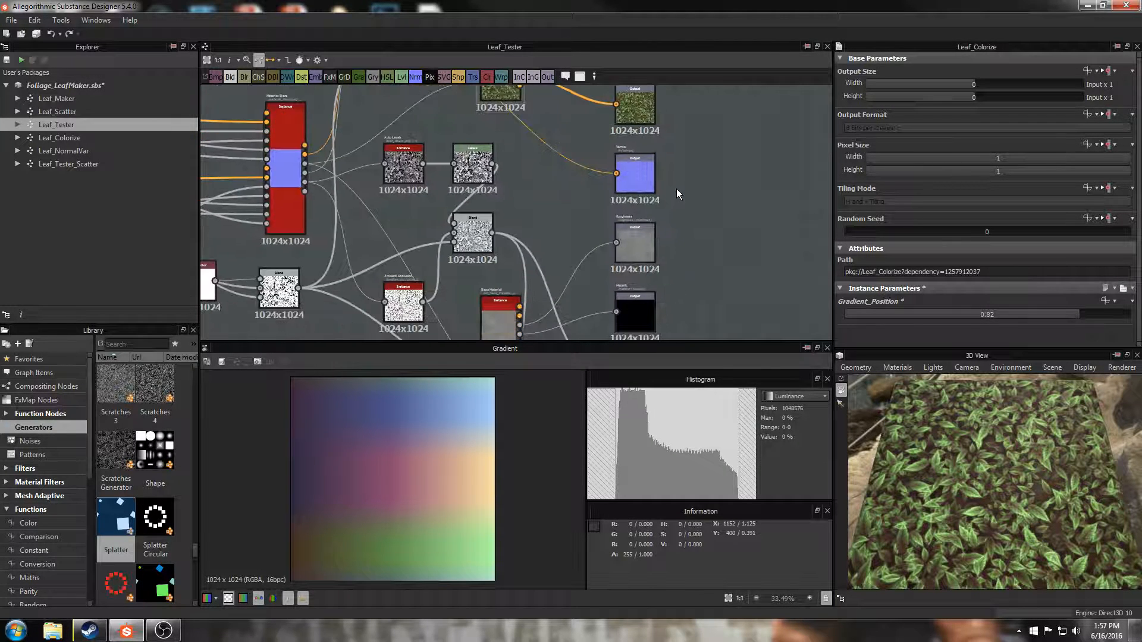
{"action": "middle_click_drag", "start_coordinate": [222, 97], "coordinate": [381, 177]}
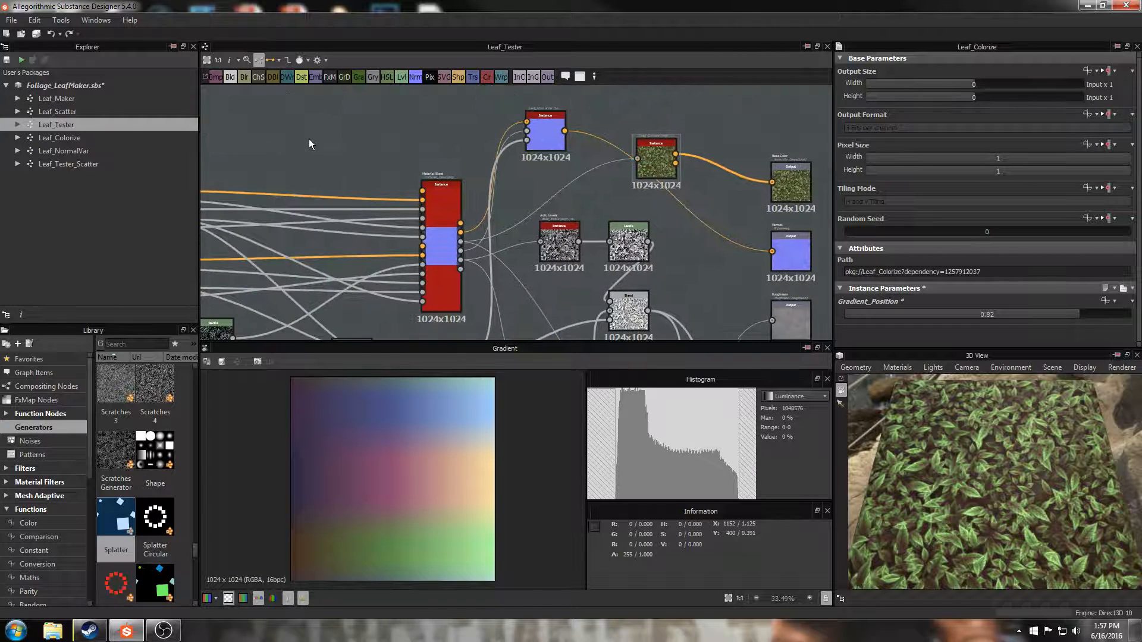
{"action": "left_click", "coordinate": [64, 113]}
{"action": "double_click", "coordinate": [63, 110]}
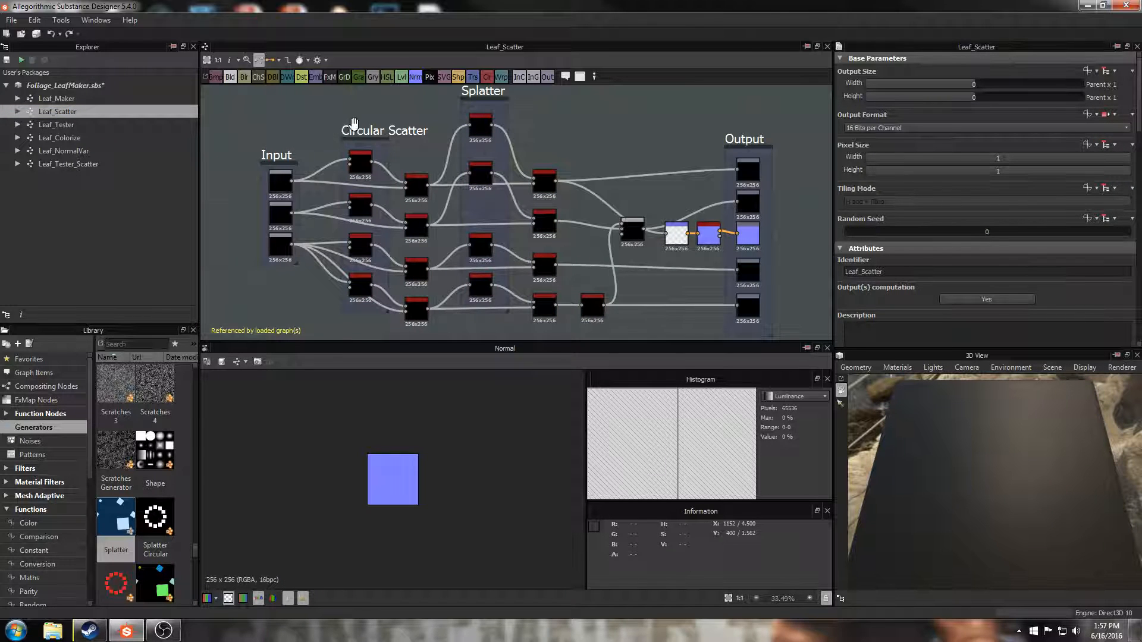
Examine how the Input nodes run through the Circular Scatter group and switch nodes in the Leaf_Scatter graph.
{"action": "middle_click_drag", "start_coordinate": [351, 126], "coordinate": [396, 141]}
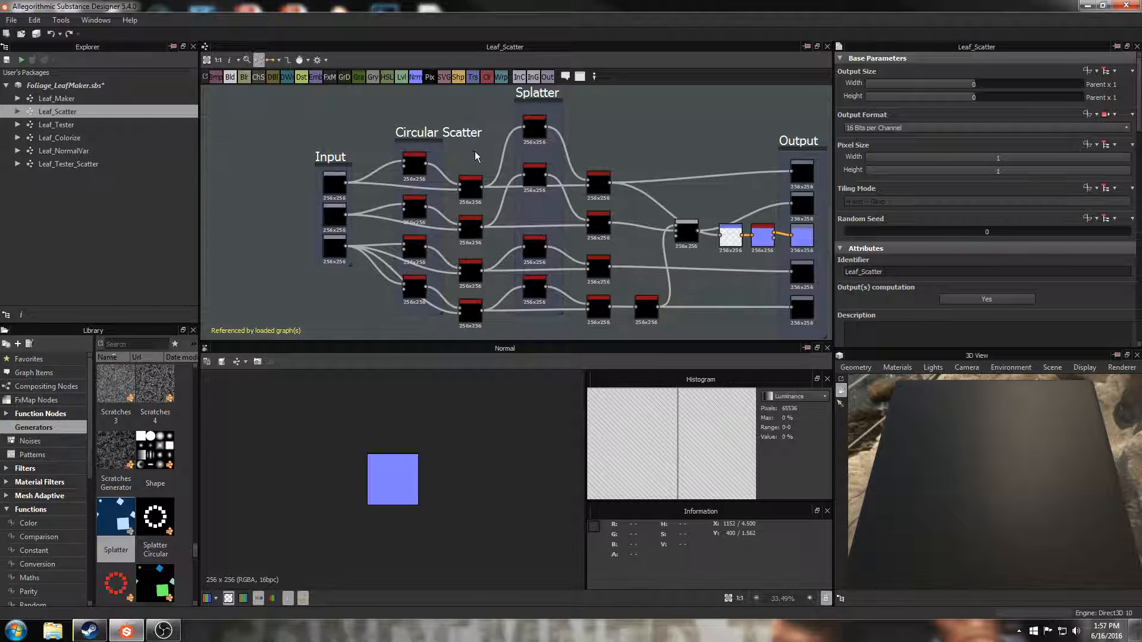
{"action": "scroll", "coordinate": [474, 151], "scroll_direction": "up", "scroll_amount": 3}
{"action": "scroll", "coordinate": [474, 127], "scroll_direction": "up", "scroll_amount": 1}
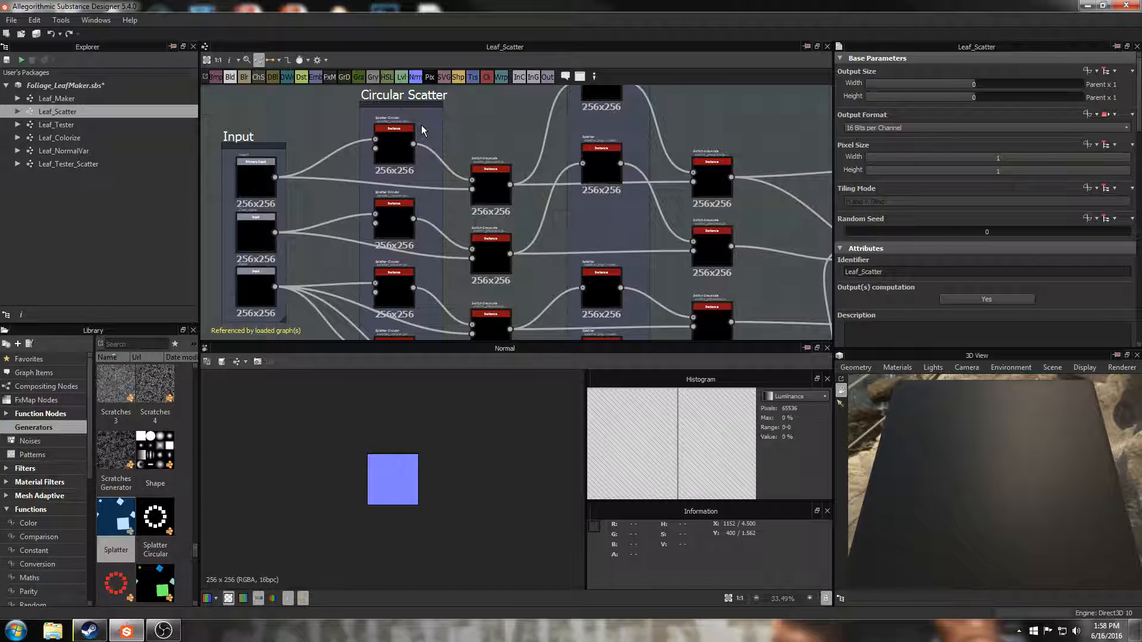
{"action": "scroll", "coordinate": [434, 127], "scroll_direction": "up", "scroll_amount": 5}
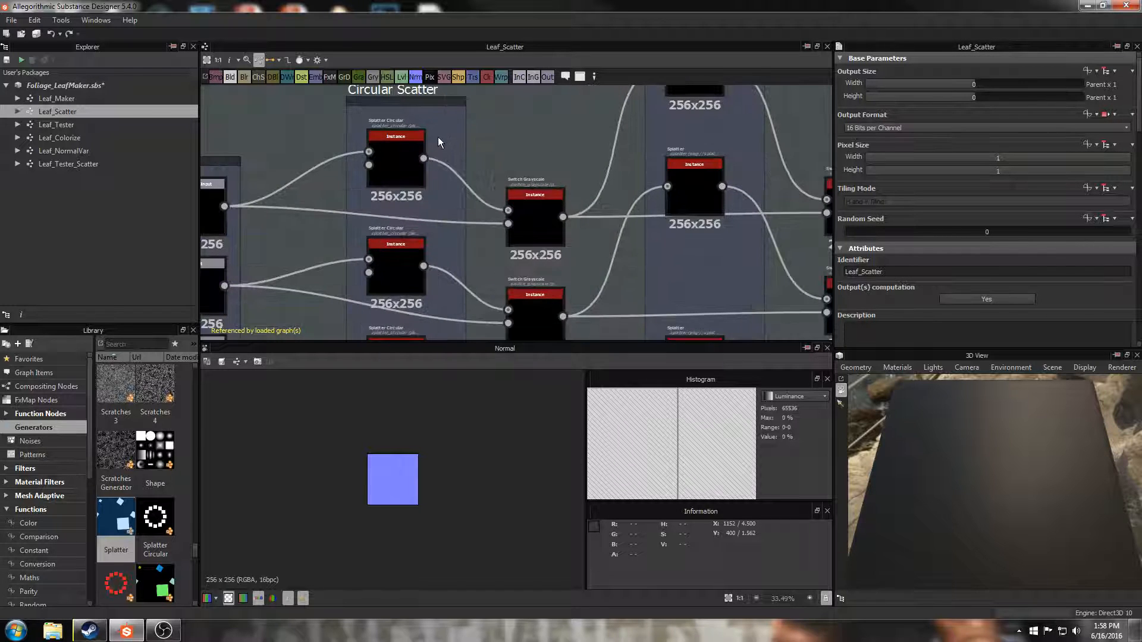
{"action": "scroll", "coordinate": [387, 144], "scroll_direction": "down", "scroll_amount": 6}
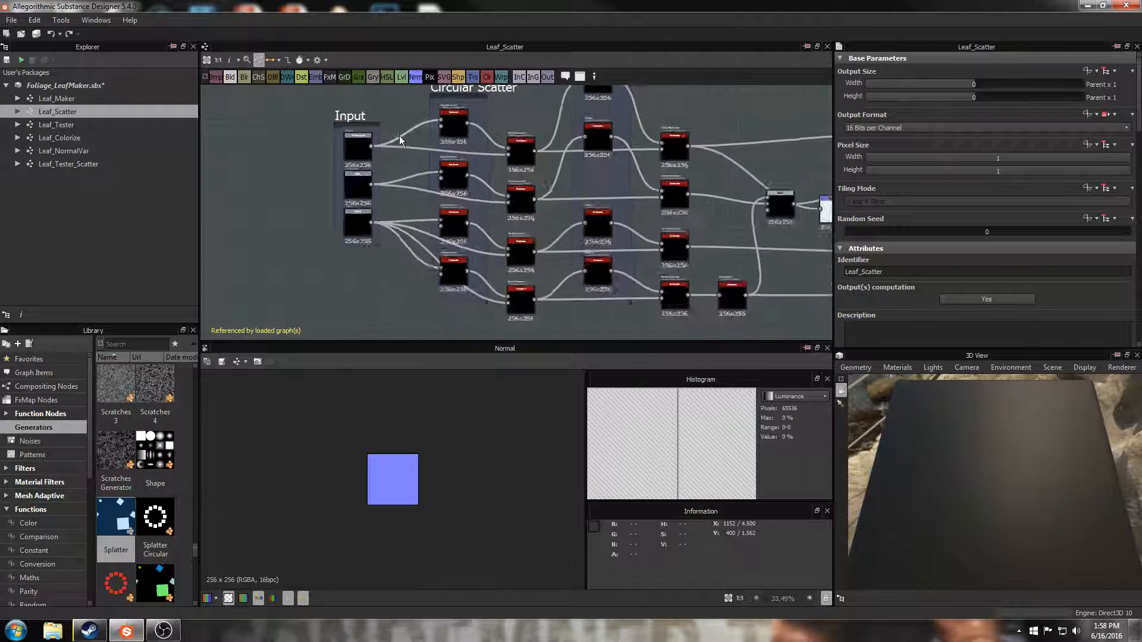
Check the identifiers of the three Input nodes in the Leaf_Scatter graph: Height, Color_Alpha and Alpha.
{"action": "scroll", "coordinate": [399, 135], "scroll_direction": "down", "scroll_amount": 2}
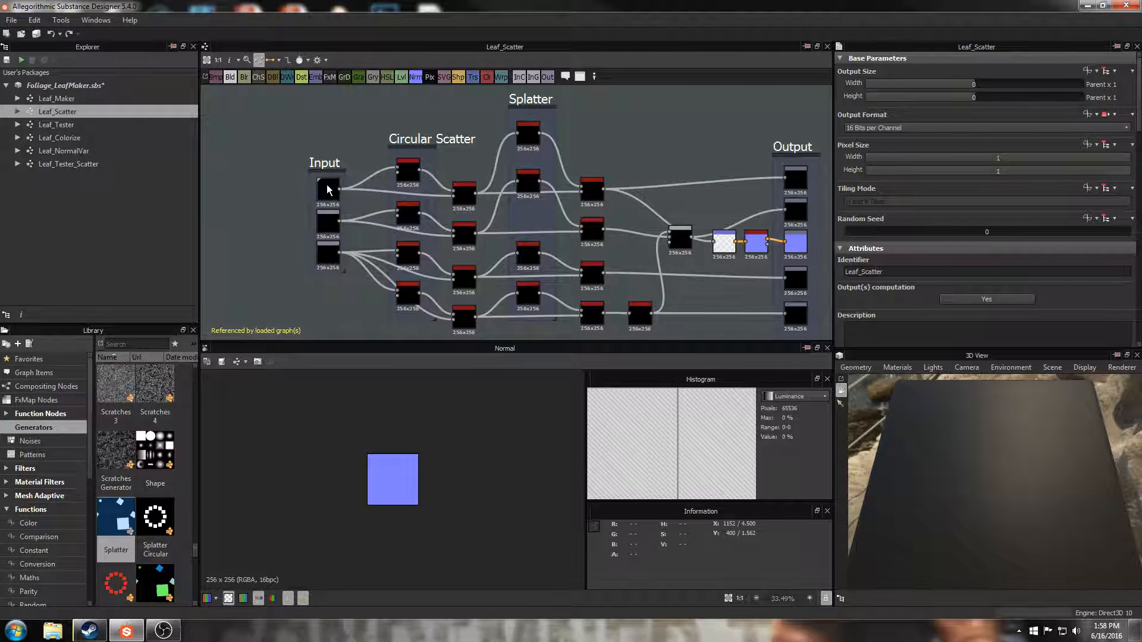
{"action": "left_click", "coordinate": [327, 189]}
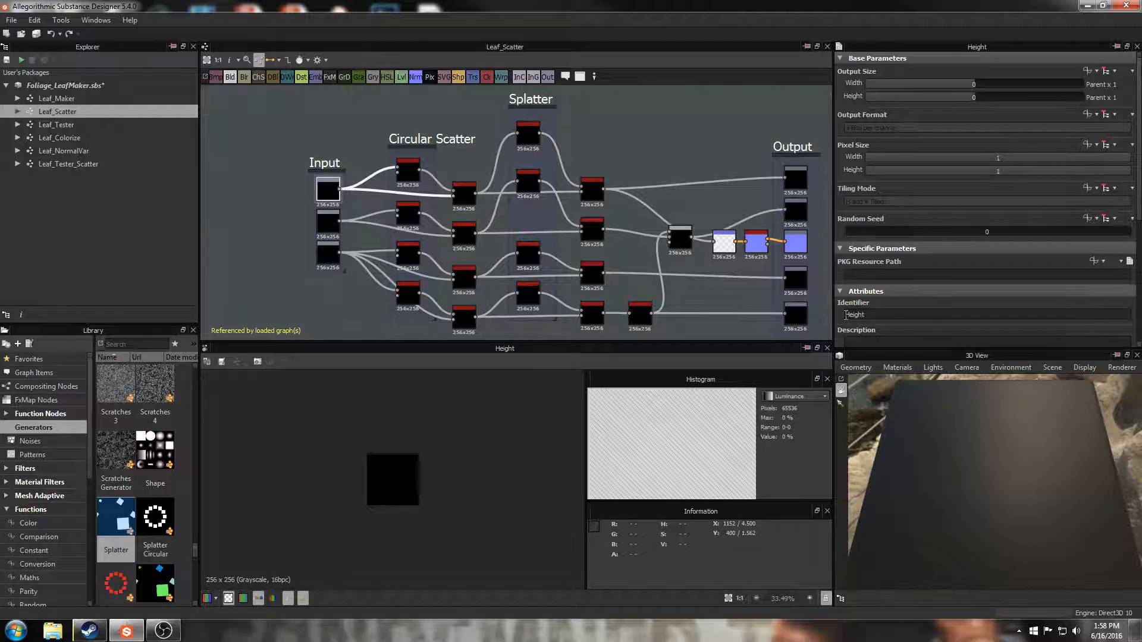
{"action": "left_click", "coordinate": [325, 224]}
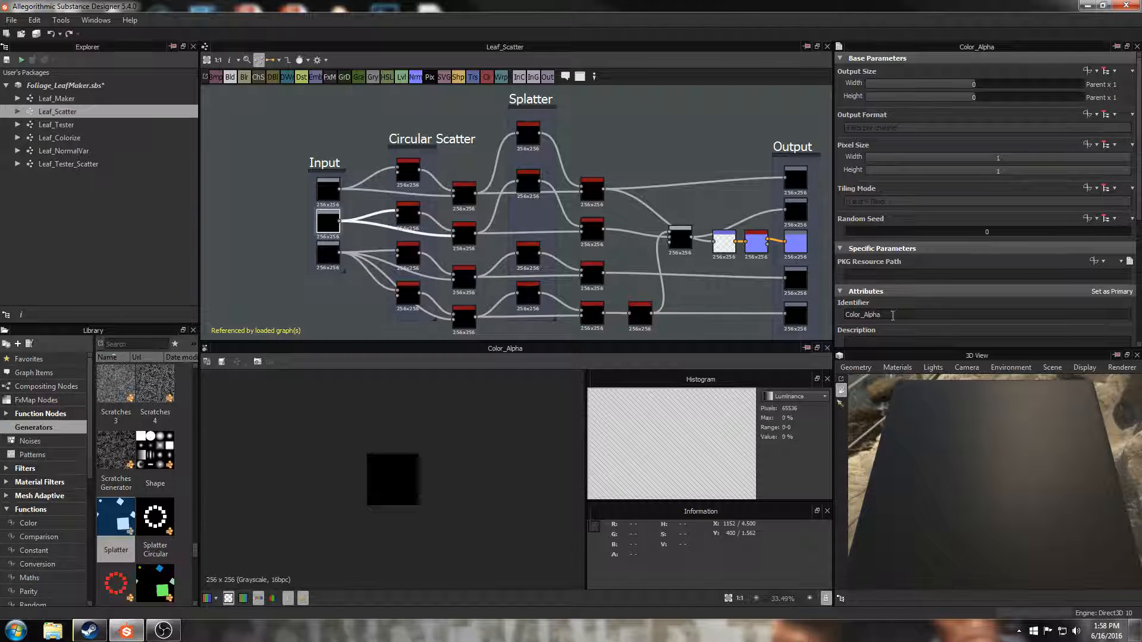
{"action": "left_click", "coordinate": [326, 252]}
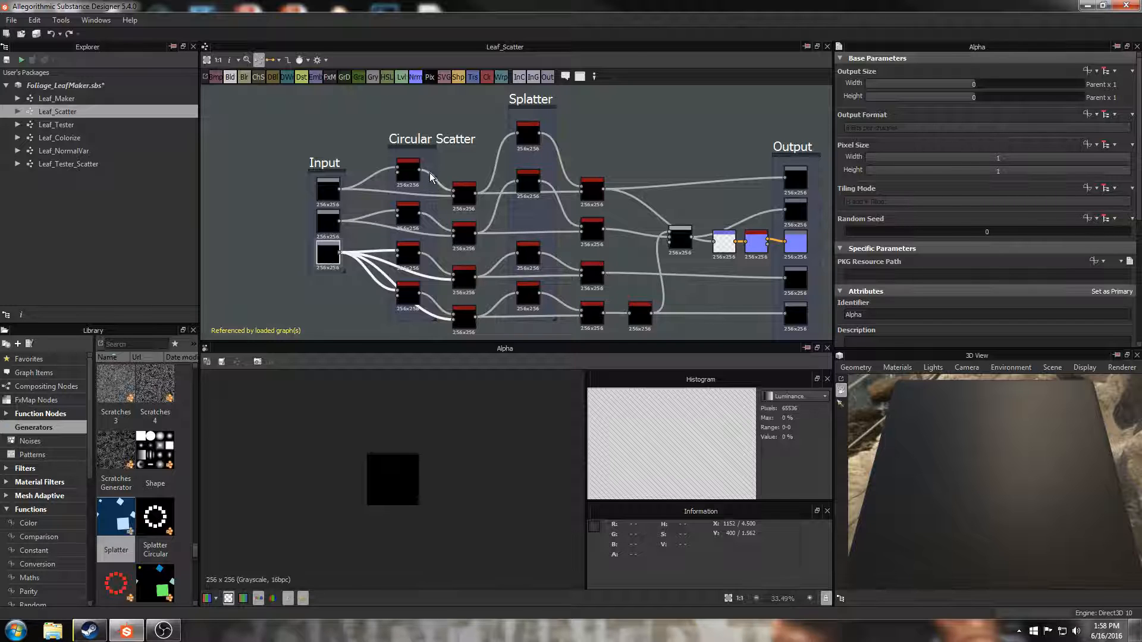
Select the first Splatter Circular node in the Circular Scatter group and review its instance parameters.
{"action": "scroll", "coordinate": [391, 155], "scroll_direction": "up", "scroll_amount": 2}
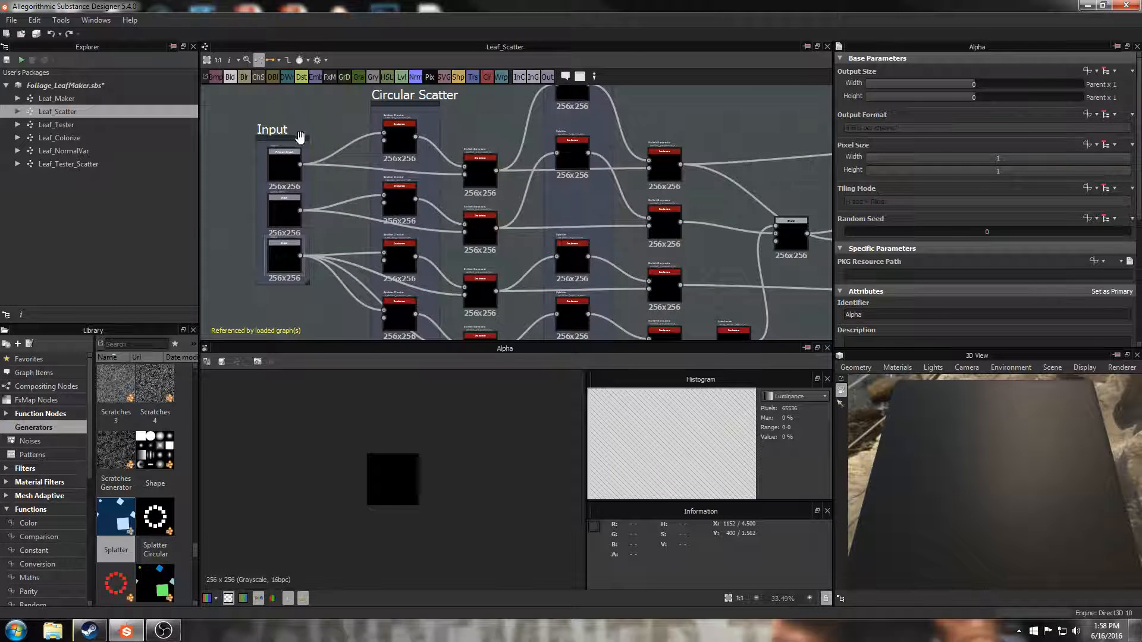
{"action": "left_click", "coordinate": [399, 128]}
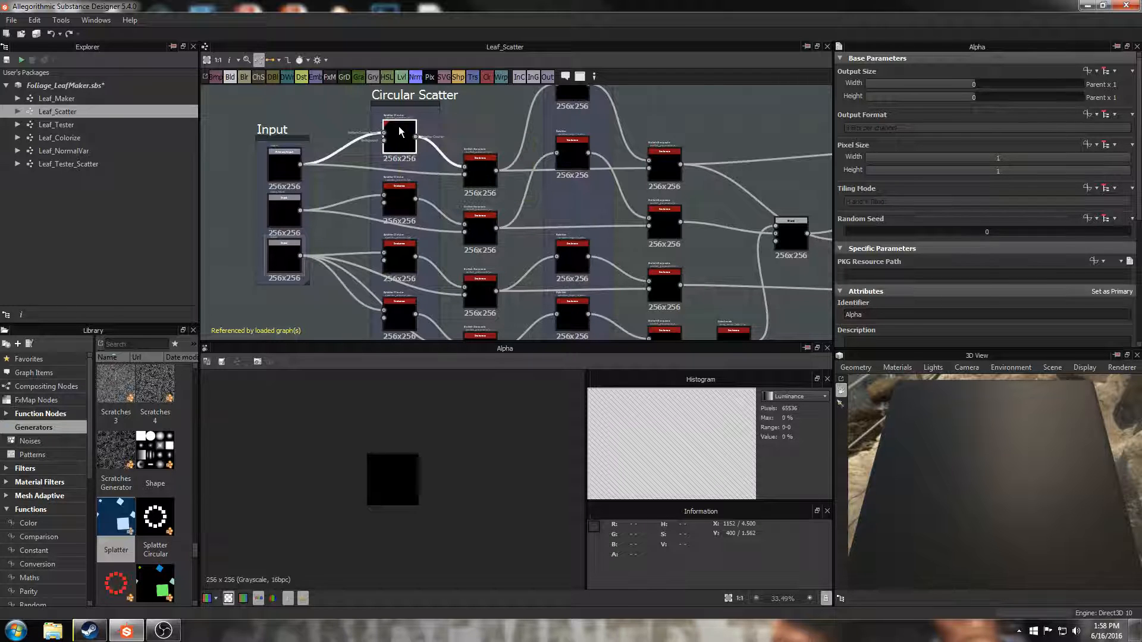
{"action": "scroll", "coordinate": [887, 250], "scroll_direction": "down", "scroll_amount": 2}
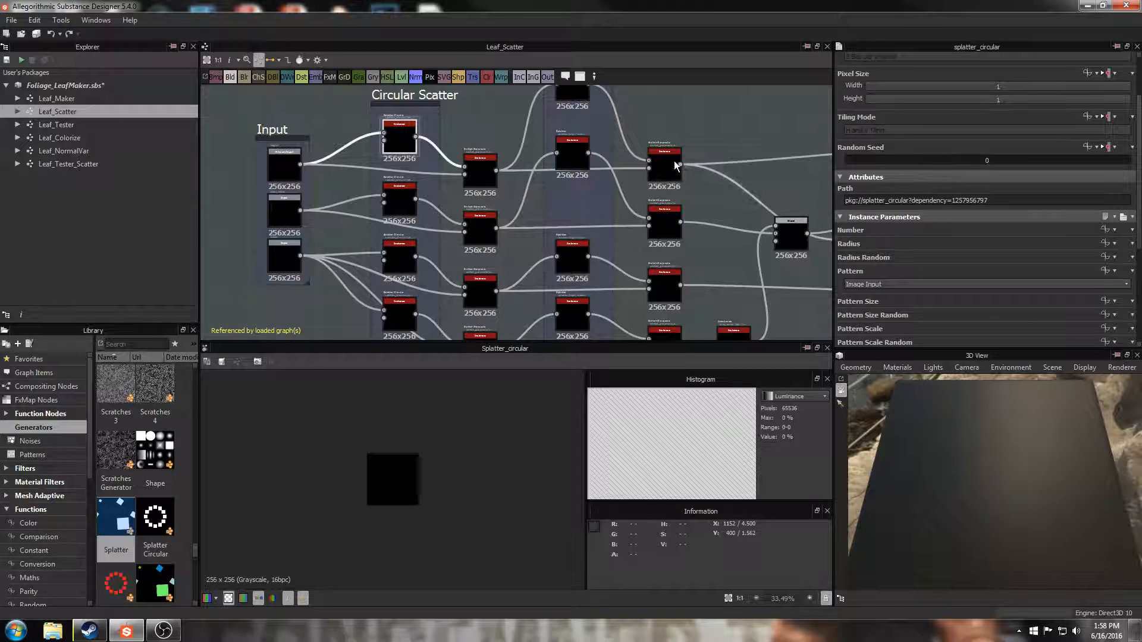
Add a Splatter Circular node above the Circular Scatter group, look at its Expose Parameters option, and delete the node.
{"action": "middle_click_drag", "start_coordinate": [547, 154], "coordinate": [563, 268]}
{"action": "right_click", "coordinate": [439, 120]}
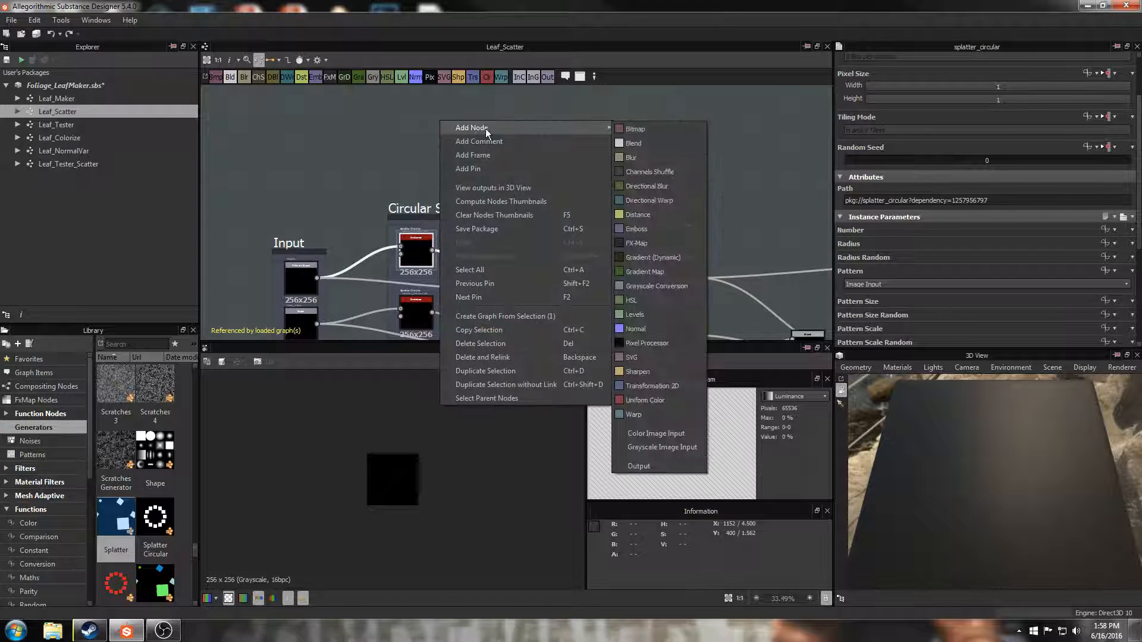
{"action": "left_click", "coordinate": [408, 182]}
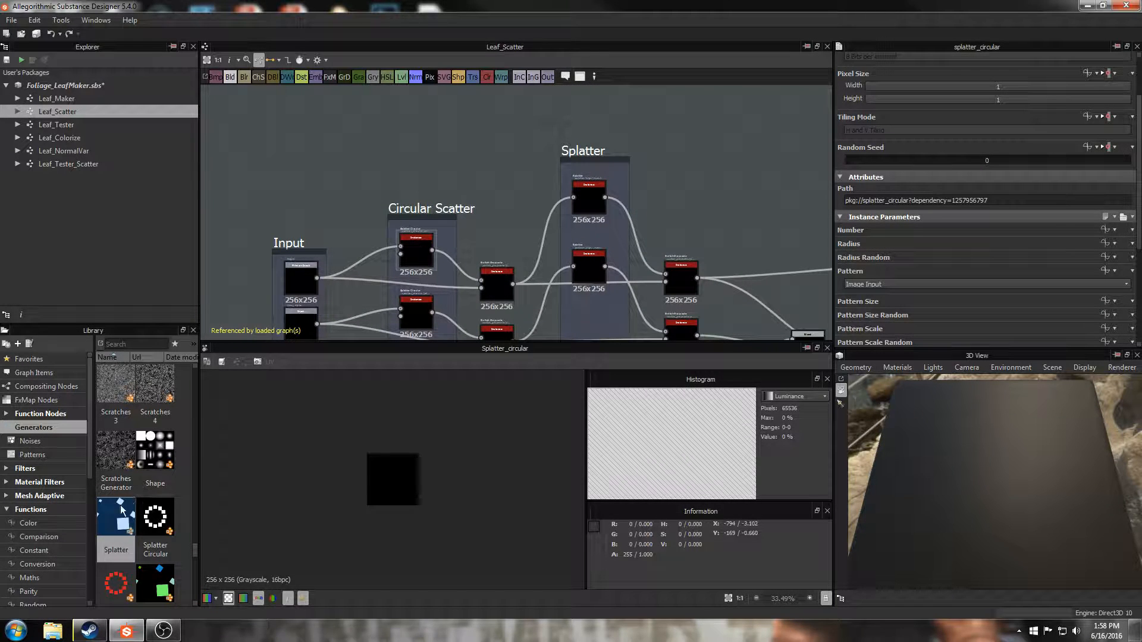
{"action": "left_click_drag", "start_coordinate": [155, 518], "coordinate": [392, 152]}
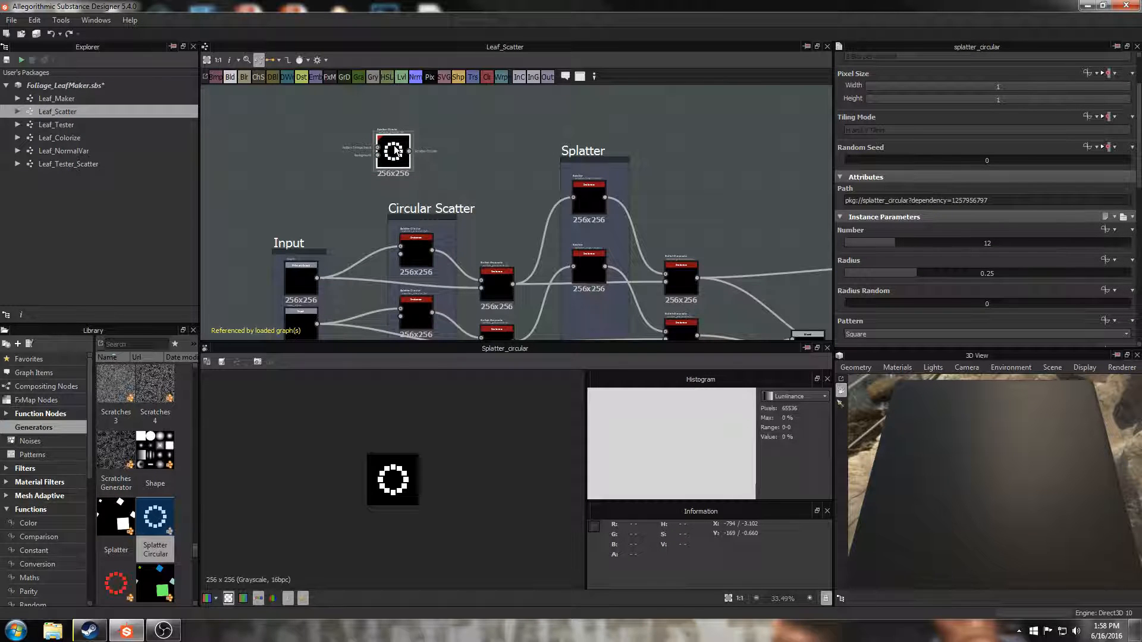
{"action": "right_click", "coordinate": [395, 150]}
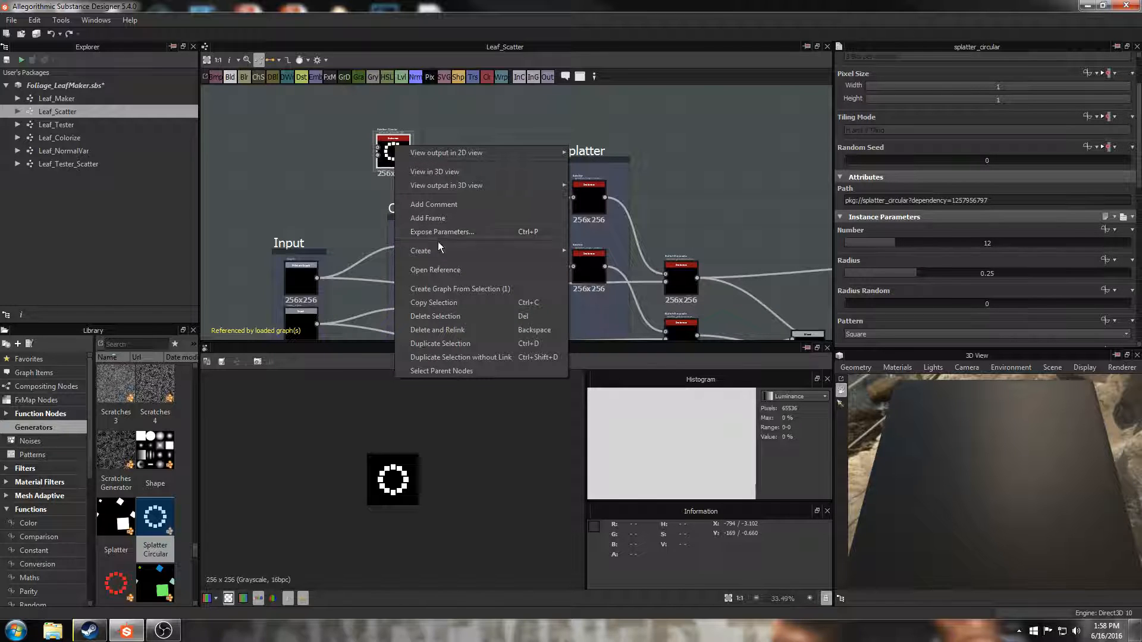
{"action": "left_click", "coordinate": [340, 184]}
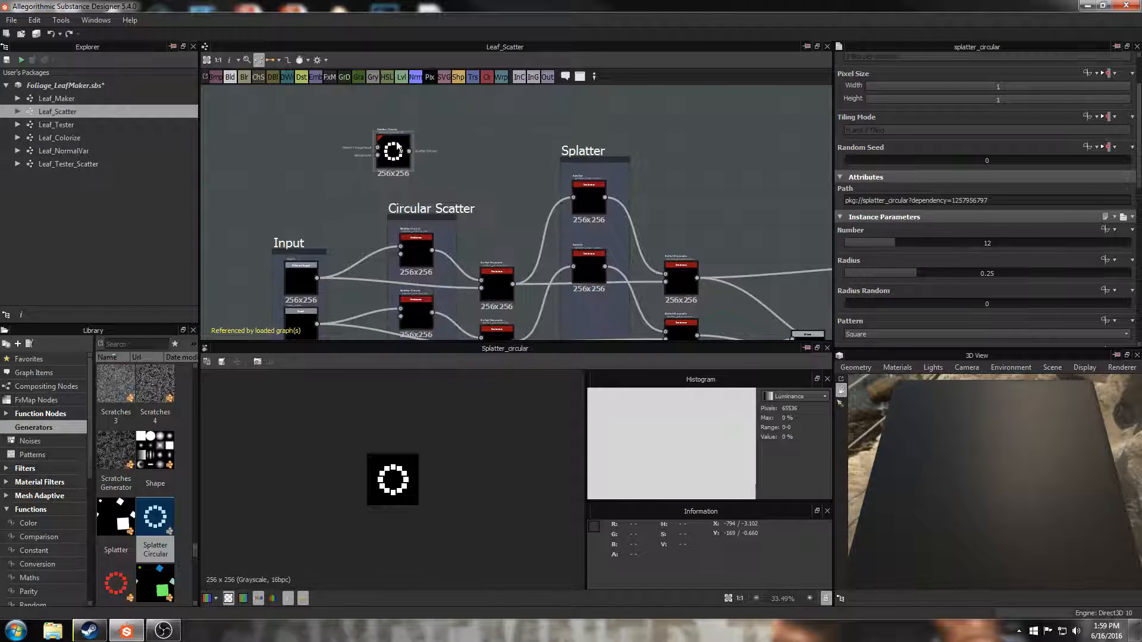
{"action": "key", "text": "Delete"}
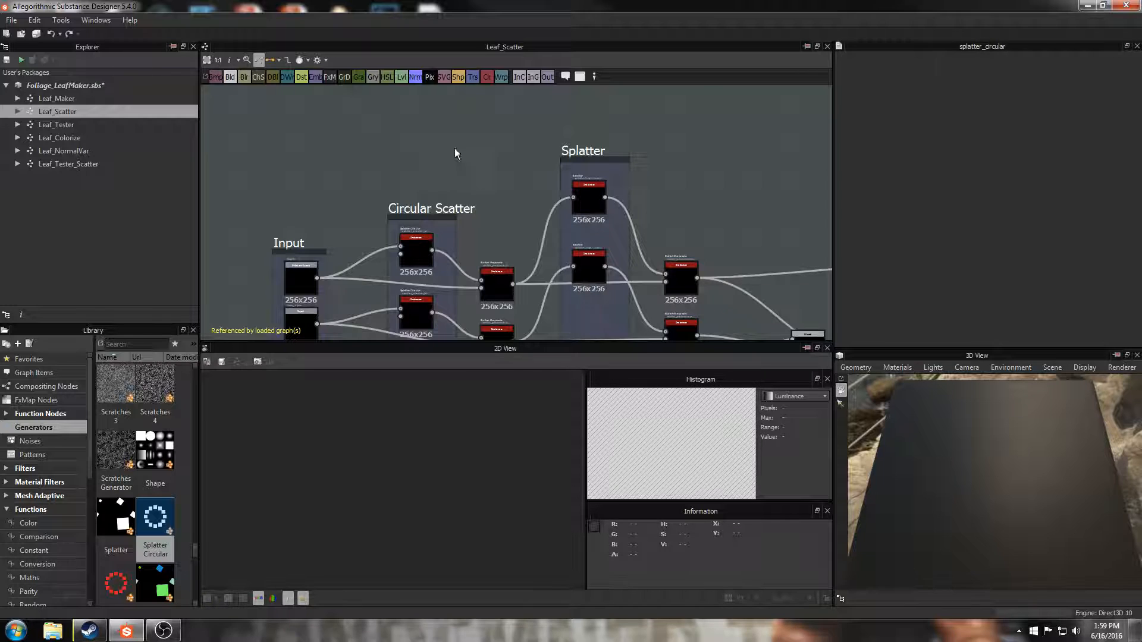
Examine how the Alpha input feeds the two lower Splatter Circular nodes in the Circular Scatter group.
{"action": "middle_click_drag", "start_coordinate": [455, 158], "coordinate": [454, 133]}
{"action": "middle_click_drag", "start_coordinate": [436, 225], "coordinate": [434, 196]}
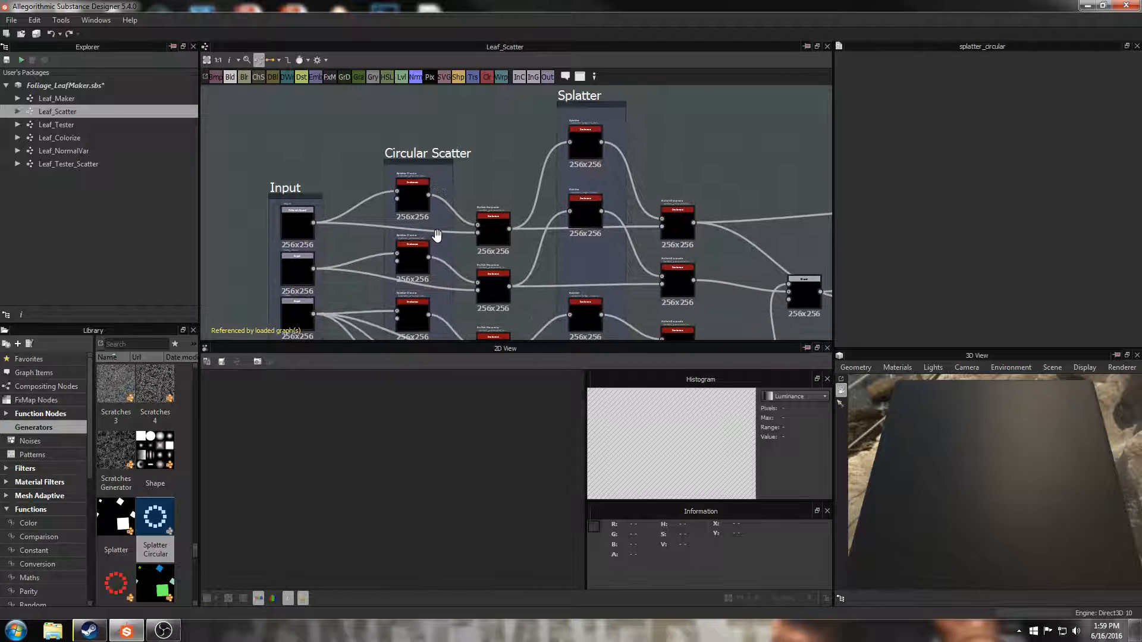
{"action": "mouse_move", "coordinate": [437, 235]}
{"action": "middle_mouse_down"}
{"action": "mouse_move", "coordinate": [466, 157]}
{"action": "mouse_move", "coordinate": [444, 171]}
{"action": "mouse_move", "coordinate": [443, 156]}
{"action": "middle_mouse_up"}
{"action": "scroll", "coordinate": [418, 237], "scroll_direction": "up", "scroll_amount": 3}
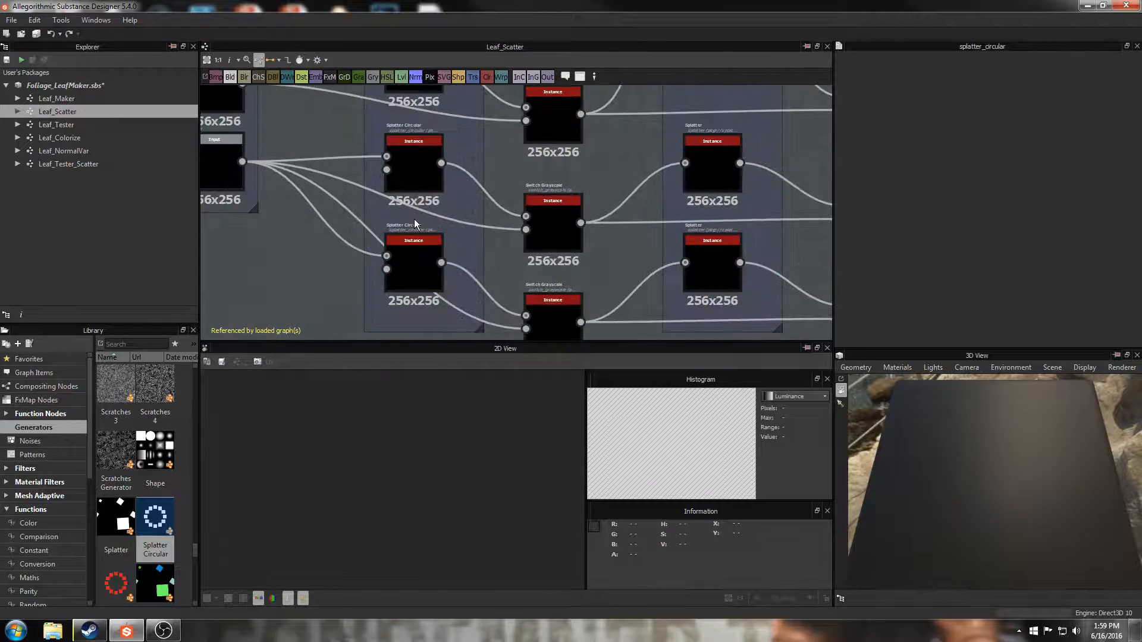
{"action": "middle_click_drag", "start_coordinate": [415, 219], "coordinate": [427, 275]}
{"action": "scroll", "coordinate": [428, 274], "scroll_direction": "down", "scroll_amount": 1}
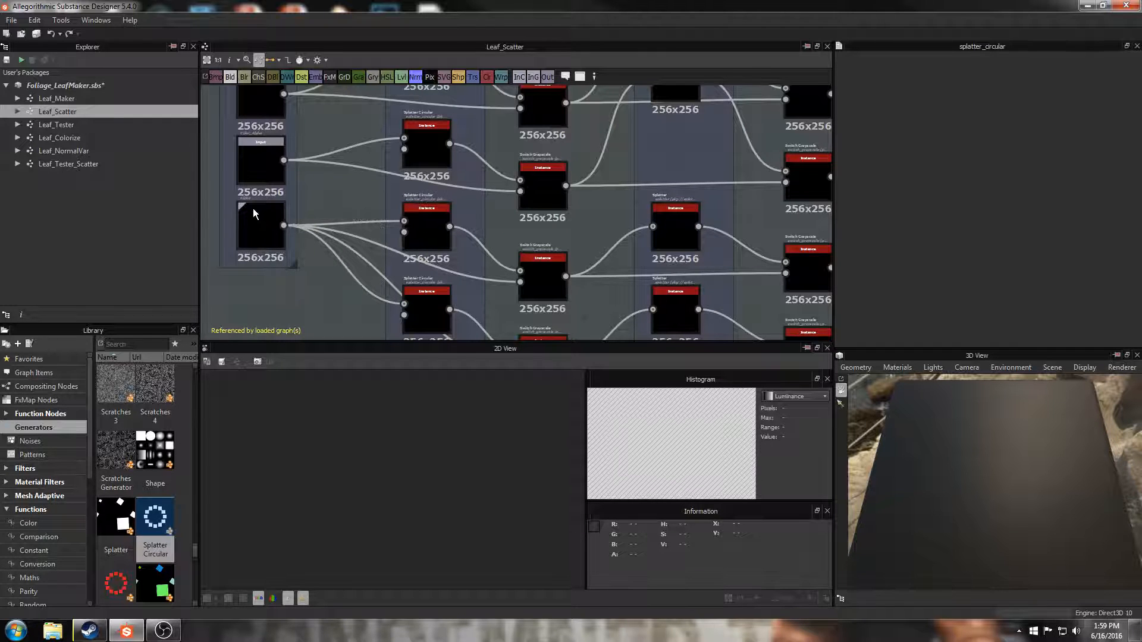
{"action": "scroll", "coordinate": [417, 235], "scroll_direction": "down", "scroll_amount": 3}
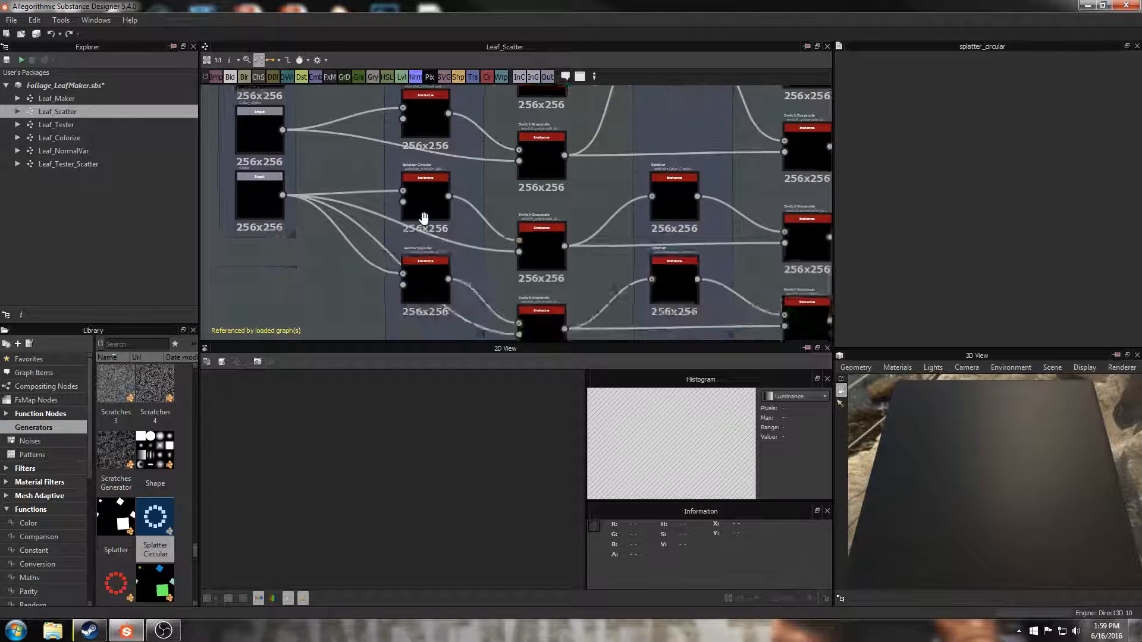
Review the lowest Splatter Circular node's parameters down to Luminance Random and Luminance By Scale.
{"action": "left_click", "coordinate": [423, 238]}
{"action": "scroll", "coordinate": [903, 292], "scroll_direction": "down", "scroll_amount": 5}
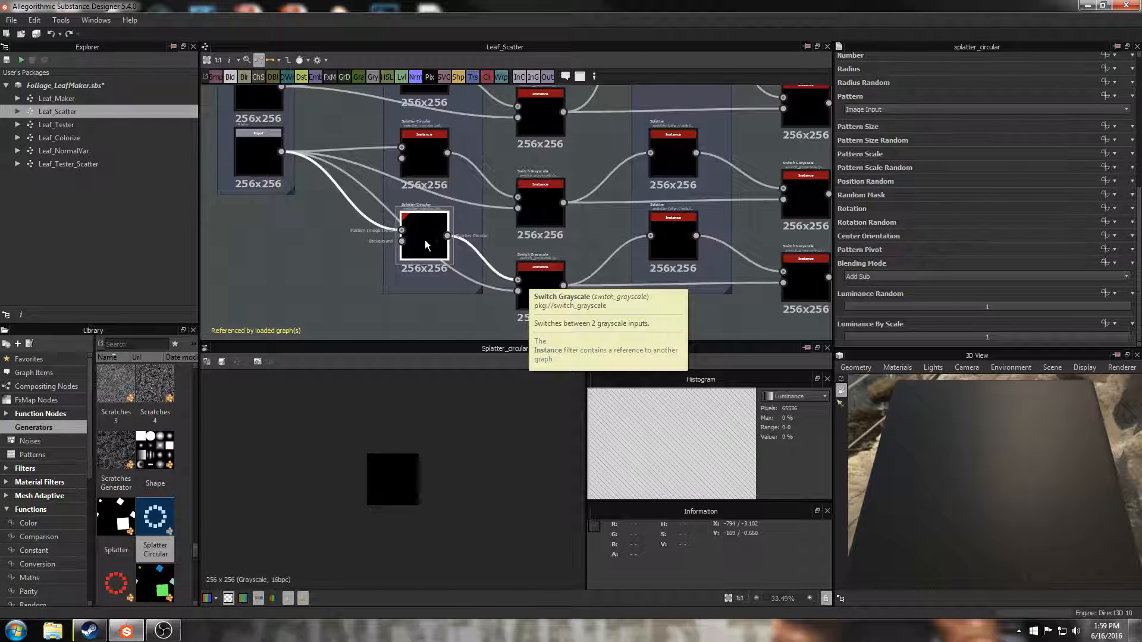
{"action": "left_click", "coordinate": [350, 247]}
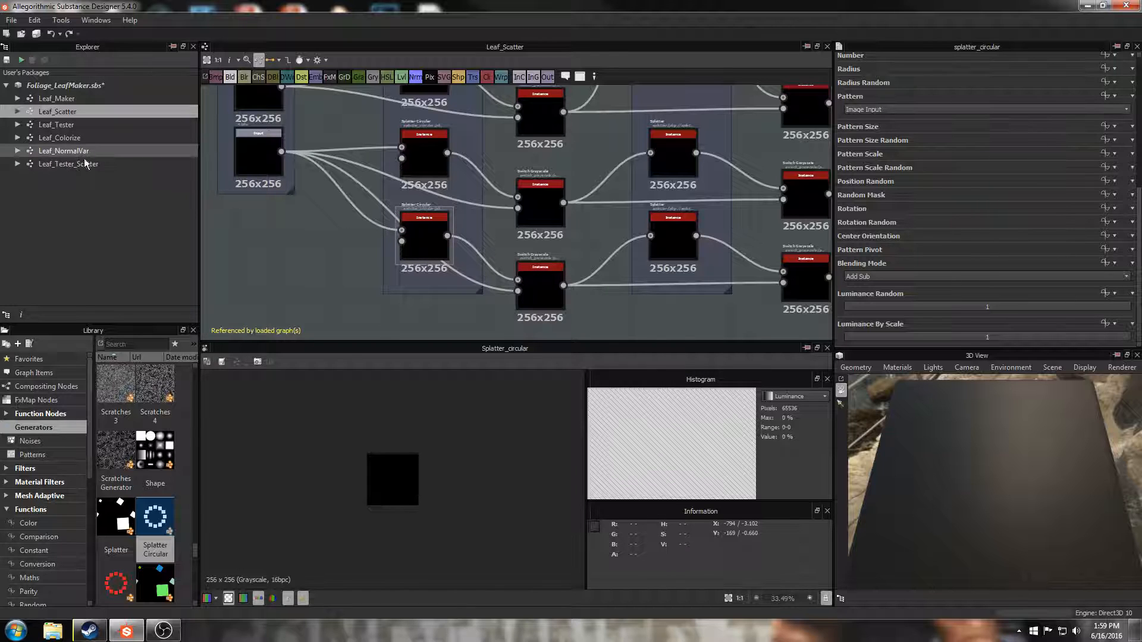
Select the first Switch Grayscale node after the Circular Scatter group and check its Switch parameter.
{"action": "middle_click_drag", "start_coordinate": [305, 256], "coordinate": [305, 259]}
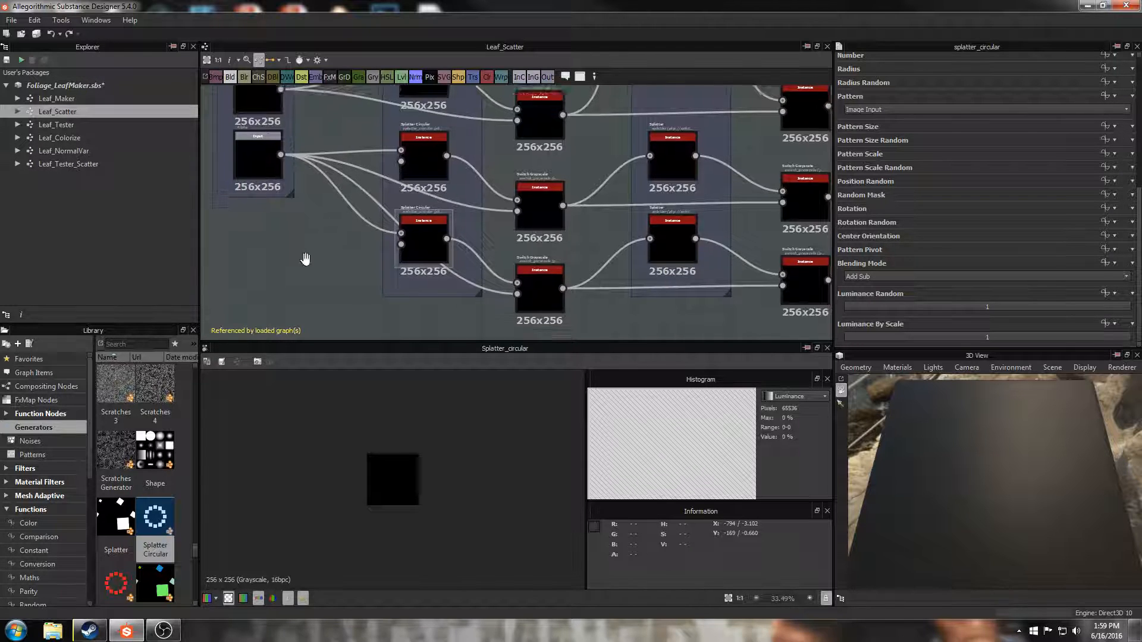
{"action": "scroll", "coordinate": [305, 258], "scroll_direction": "down", "scroll_amount": 3}
{"action": "scroll", "coordinate": [415, 153], "scroll_direction": "up", "scroll_amount": 2}
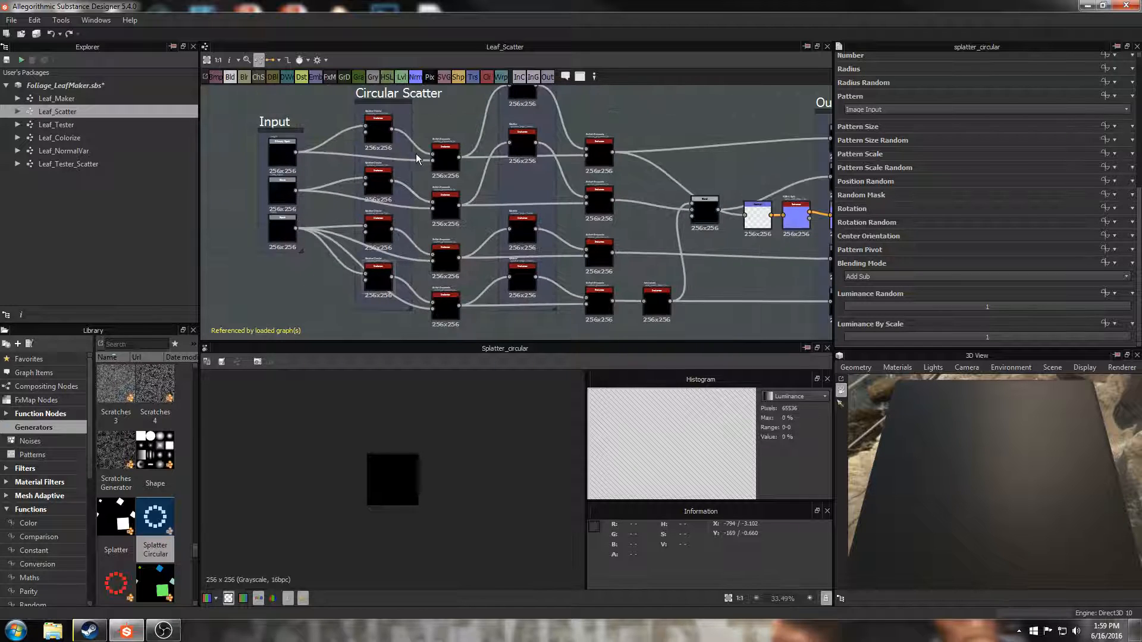
{"action": "scroll", "coordinate": [419, 153], "scroll_direction": "up", "scroll_amount": 2}
{"action": "middle_click_drag", "start_coordinate": [471, 199], "coordinate": [429, 263]}
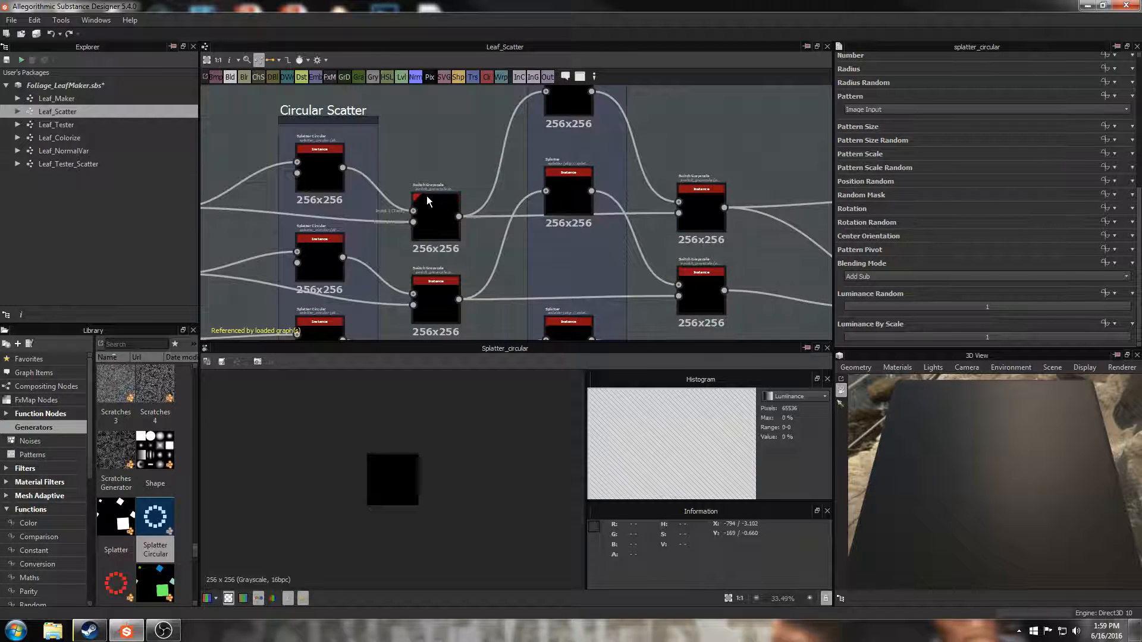
{"action": "middle_click_drag", "start_coordinate": [443, 187], "coordinate": [417, 191]}
{"action": "scroll", "coordinate": [416, 190], "scroll_direction": "up", "scroll_amount": 2}
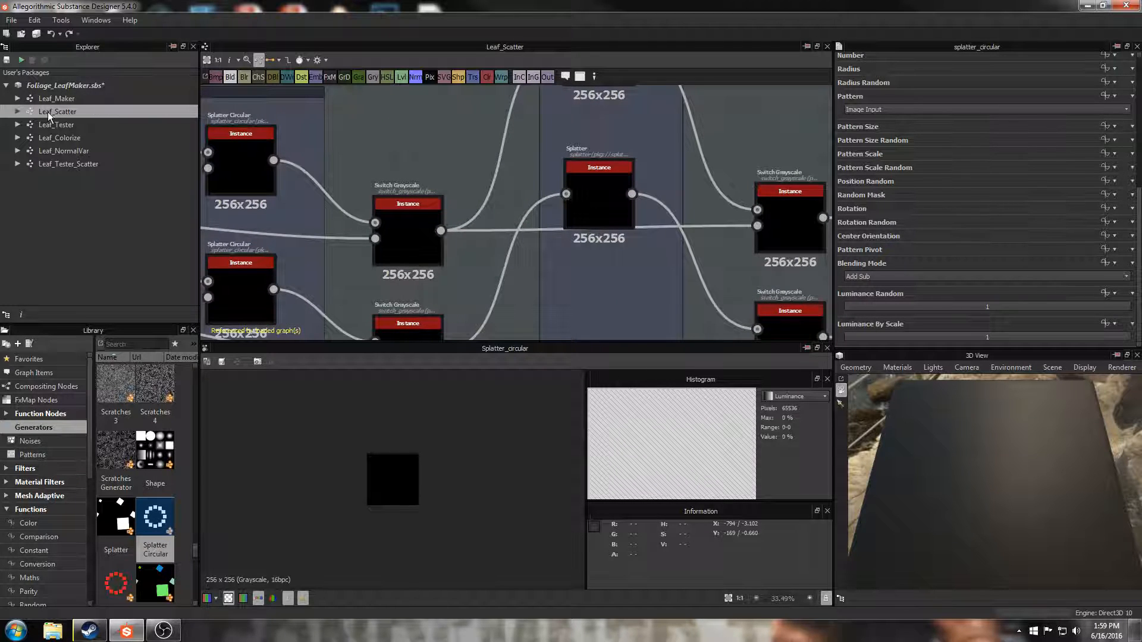
{"action": "left_click", "coordinate": [428, 202]}
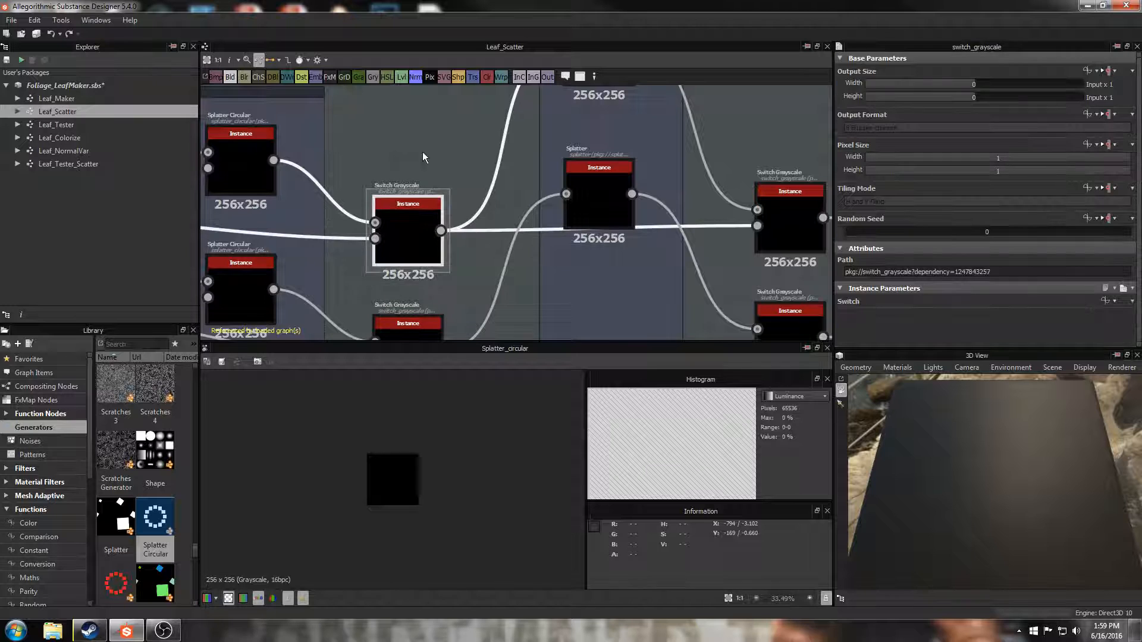
Trace the first Switch Grayscale node's connections from Circular Scatter through the Splatter group to the second switch column.
{"action": "middle_click_drag", "start_coordinate": [336, 149], "coordinate": [351, 169]}
{"action": "scroll", "coordinate": [461, 145], "scroll_direction": "down", "scroll_amount": 2}
{"action": "scroll", "coordinate": [448, 123], "scroll_direction": "down", "scroll_amount": 1}
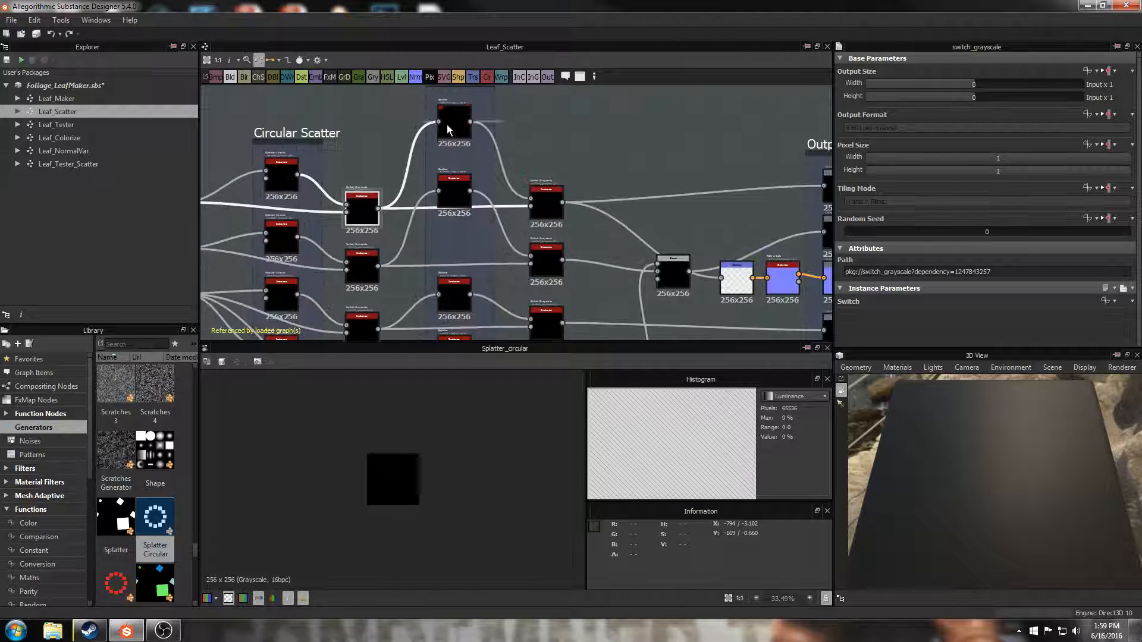
{"action": "middle_click_drag", "start_coordinate": [448, 124], "coordinate": [439, 167]}
{"action": "middle_click_drag", "start_coordinate": [379, 199], "coordinate": [414, 169]}
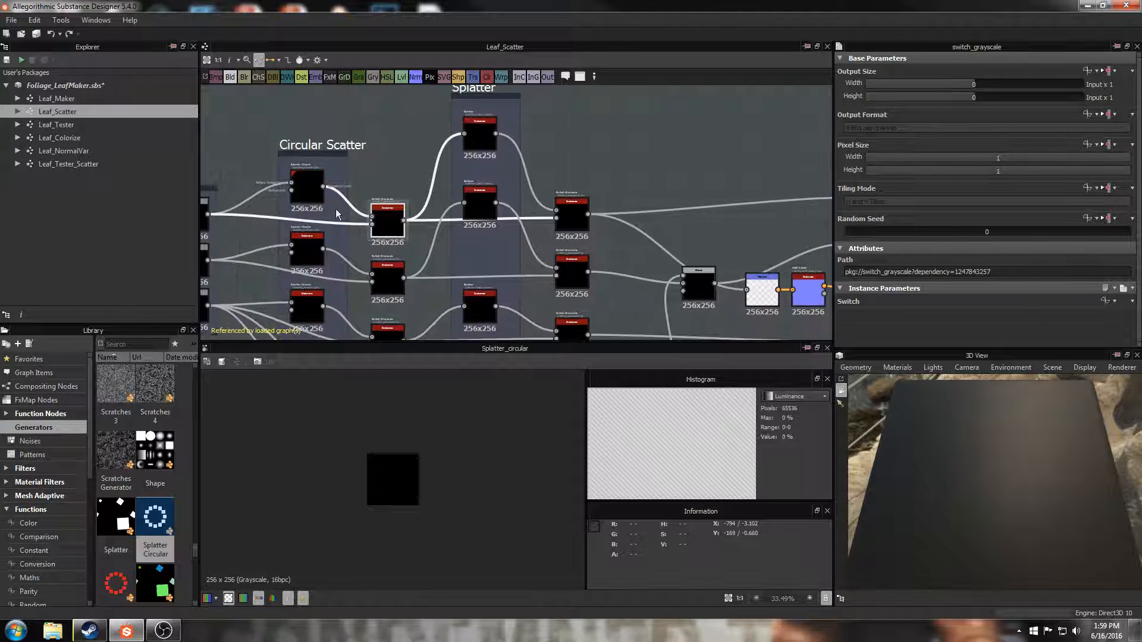
{"action": "left_click", "coordinate": [547, 175]}
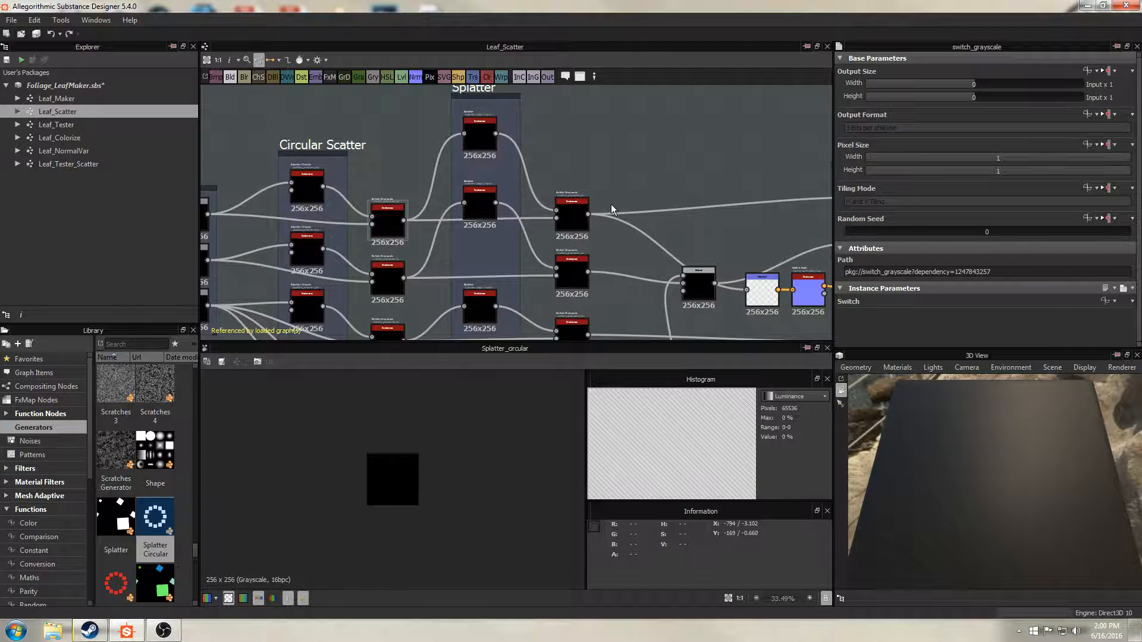
Examine the chain from Blend through Normal and RGBA Split to the Normal output, including the Normal node's Intensity and format.
{"action": "middle_click_drag", "start_coordinate": [611, 204], "coordinate": [569, 140]}
{"action": "middle_click_drag", "start_coordinate": [654, 227], "coordinate": [454, 148]}
{"action": "scroll", "coordinate": [547, 188], "scroll_direction": "up", "scroll_amount": 1}
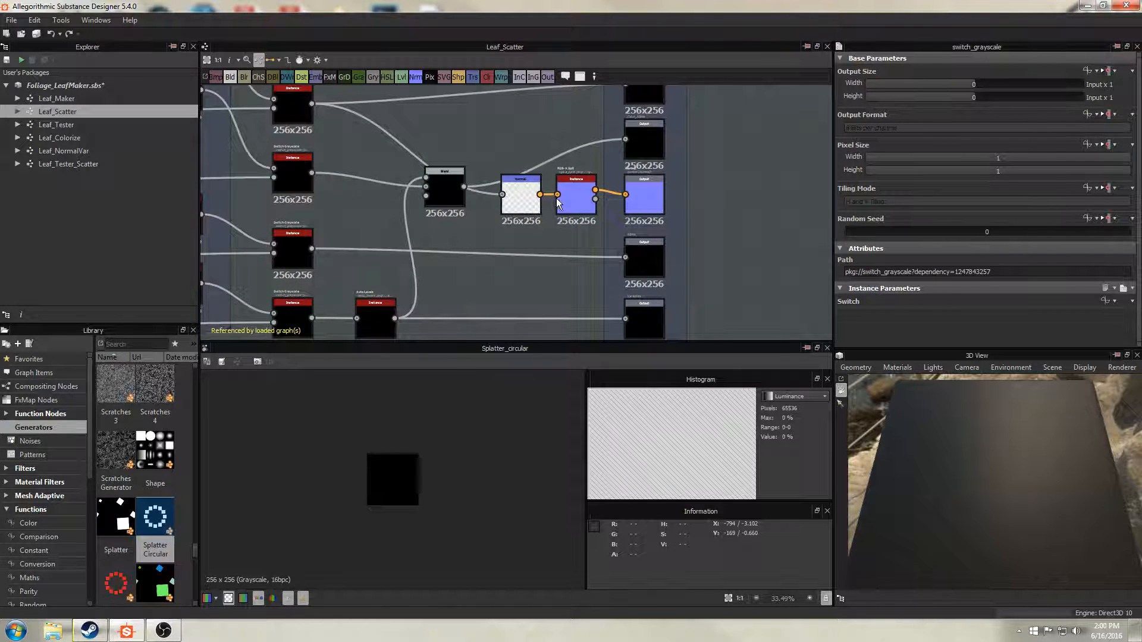
{"action": "left_click", "coordinate": [525, 196]}
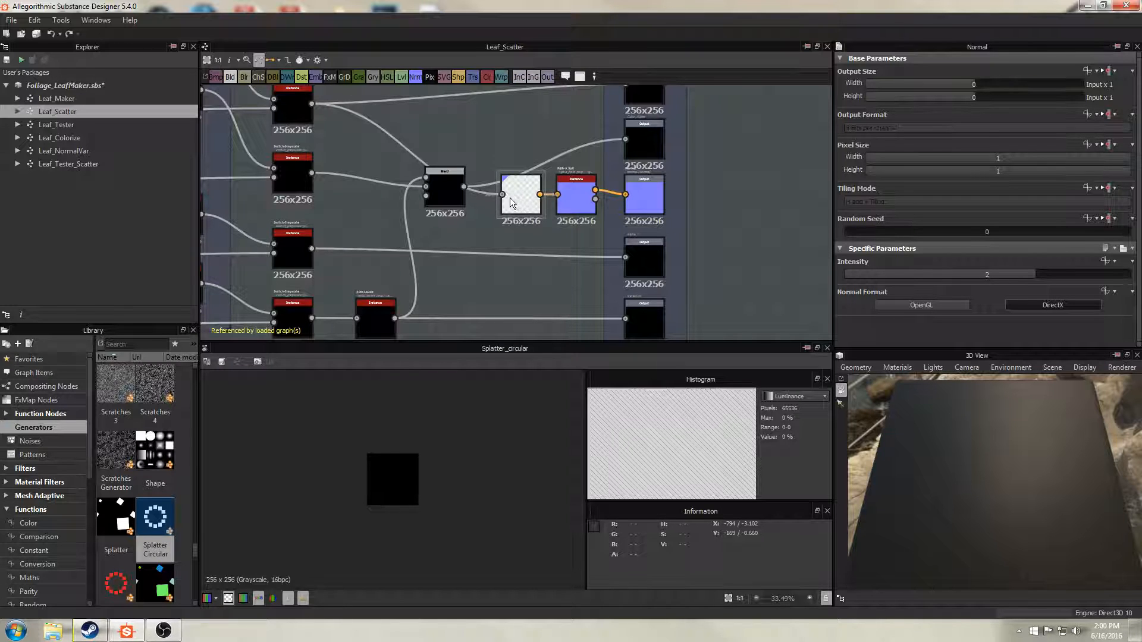
{"action": "scroll", "coordinate": [565, 191], "scroll_direction": "up", "scroll_amount": 2}
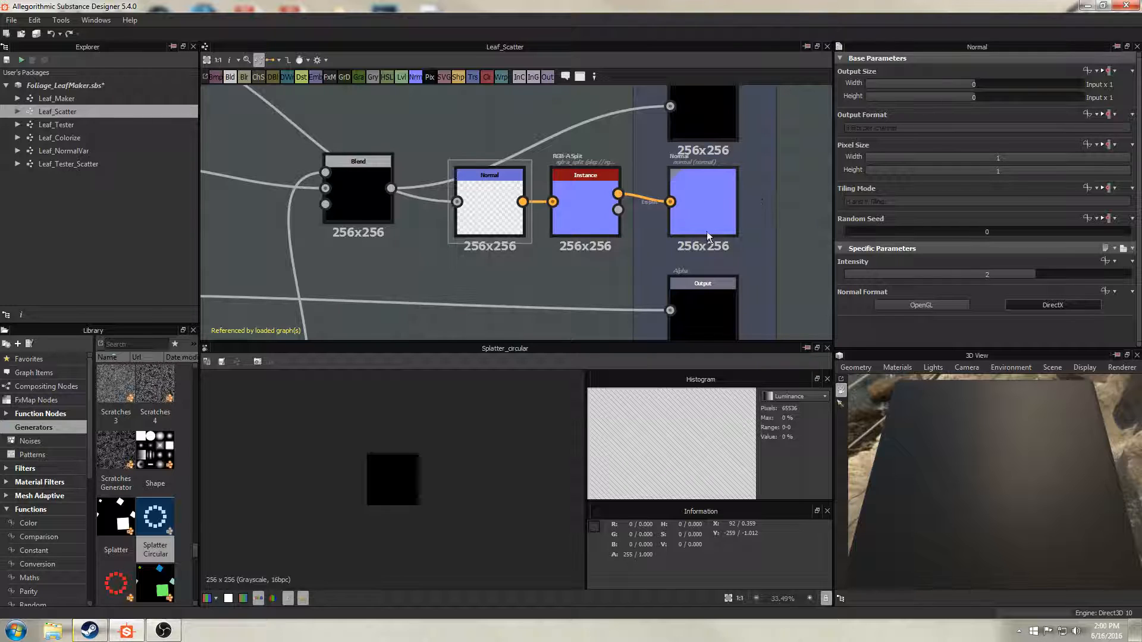
Move the Blend node above the Normal node so their incoming connections are separated.
{"action": "scroll", "coordinate": [562, 159], "scroll_direction": "down", "scroll_amount": 2}
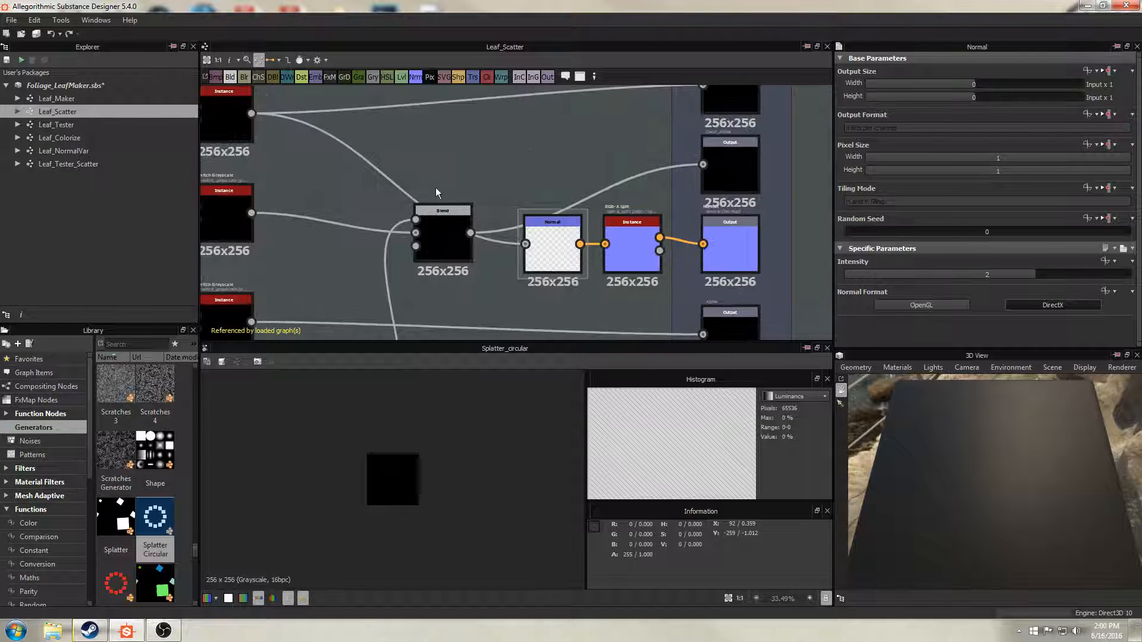
{"action": "left_click_drag", "start_coordinate": [438, 220], "coordinate": [476, 149]}
{"action": "middle_click_drag", "start_coordinate": [438, 177], "coordinate": [545, 193]}
{"action": "scroll", "coordinate": [472, 226], "scroll_direction": "down", "scroll_amount": 1}
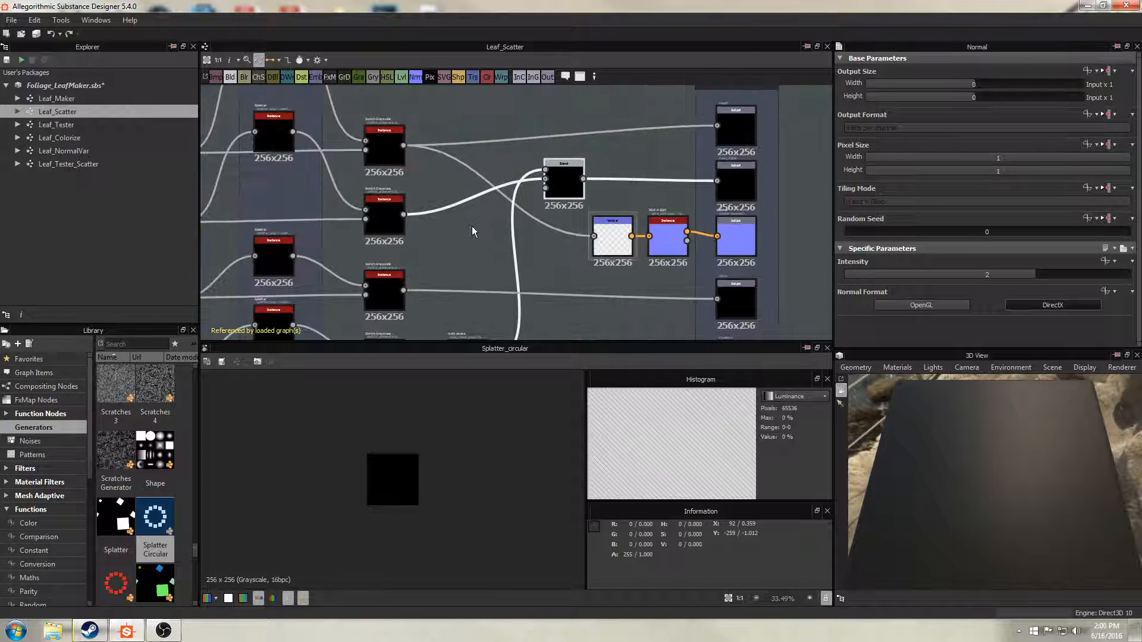
Trace the Blend node's lower incoming connection back to the Auto Levels node after the last Switch Grayscale node.
{"action": "middle_click_drag", "start_coordinate": [474, 227], "coordinate": [525, 224]}
{"action": "scroll", "coordinate": [534, 238], "scroll_direction": "down", "scroll_amount": 1}
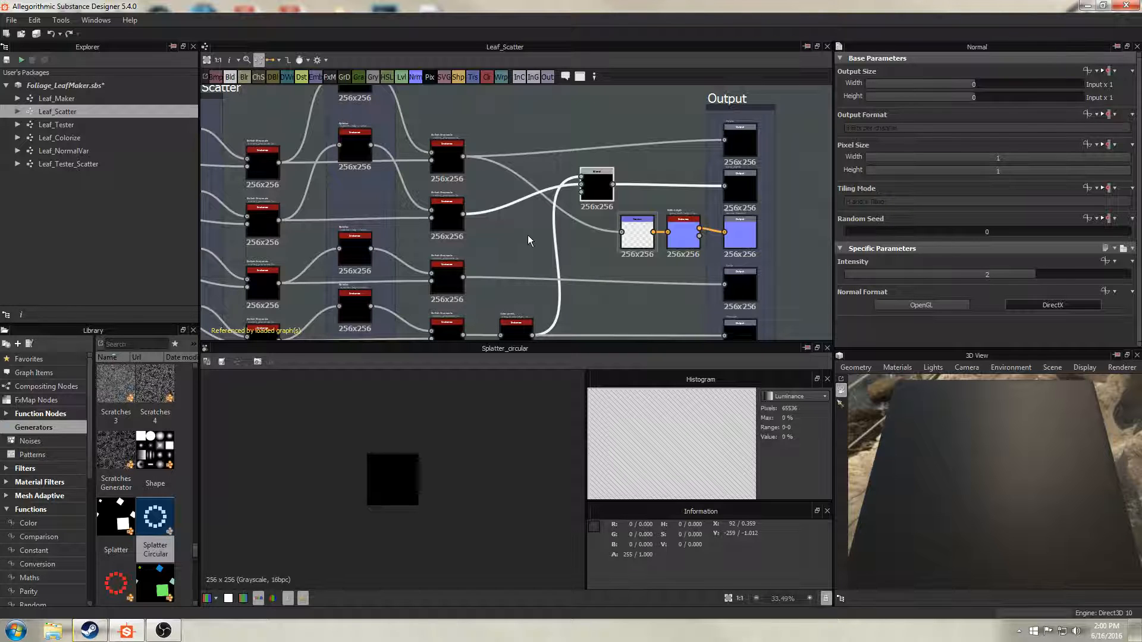
{"action": "middle_click_drag", "start_coordinate": [529, 247], "coordinate": [554, 216]}
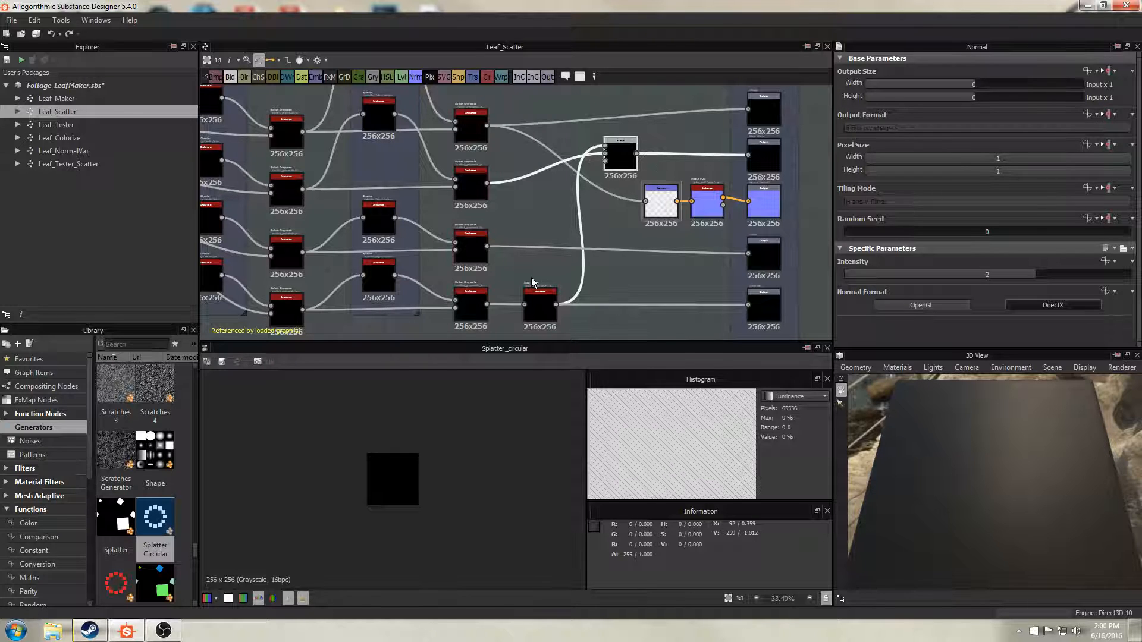
{"action": "middle_click_drag", "start_coordinate": [524, 306], "coordinate": [532, 199]}
{"action": "scroll", "coordinate": [535, 206], "scroll_direction": "up", "scroll_amount": 2}
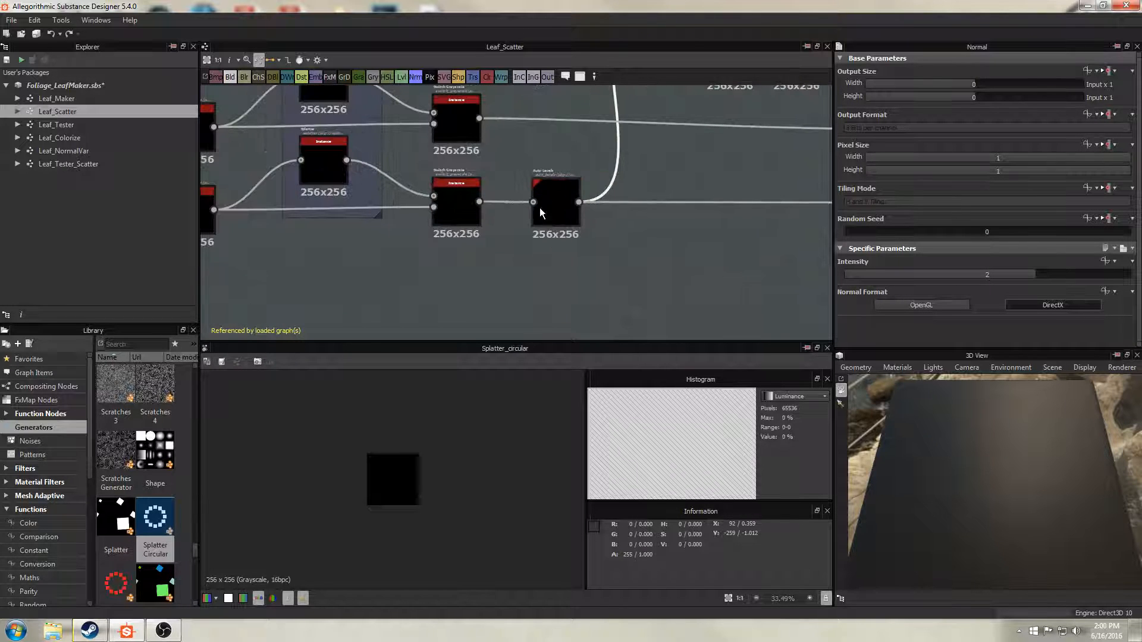
Examine the Auto Levels node's parameters and follow its connection through the Blend node to the output column.
{"action": "left_click", "coordinate": [551, 192]}
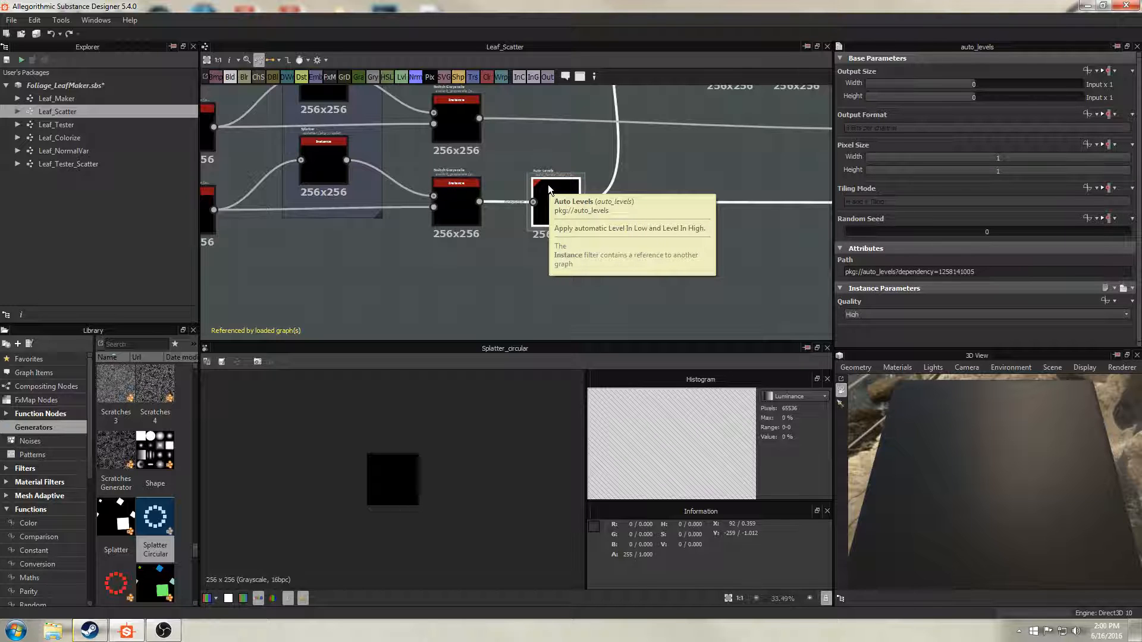
{"action": "middle_click_drag", "start_coordinate": [559, 131], "coordinate": [517, 260]}
{"action": "scroll", "coordinate": [530, 212], "scroll_direction": "down", "scroll_amount": 1}
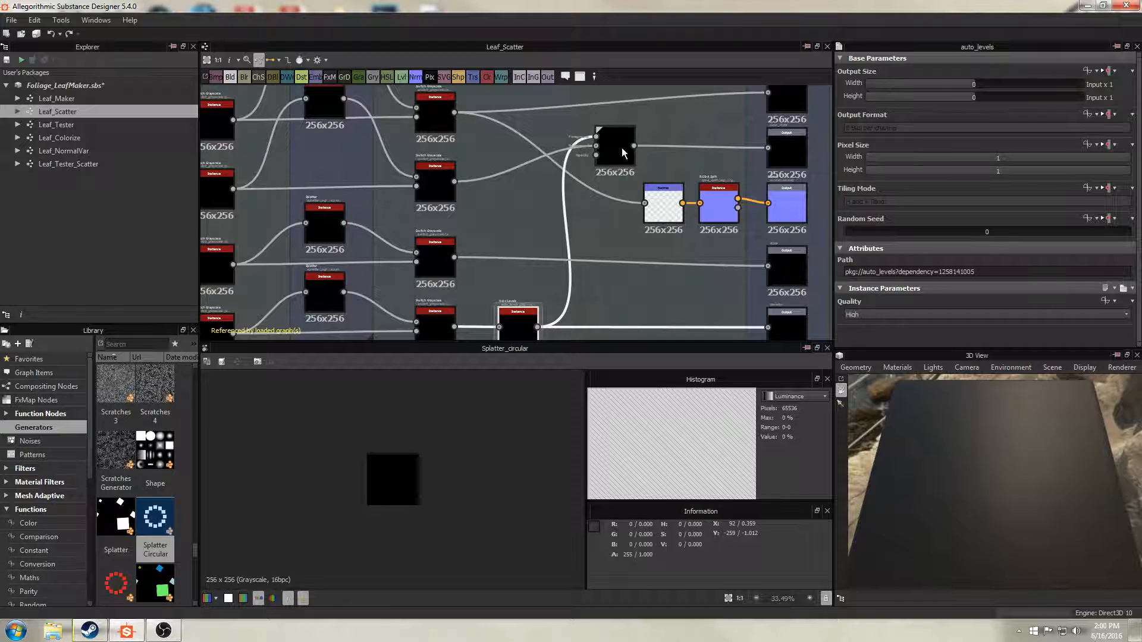
{"action": "middle_click_drag", "start_coordinate": [783, 140], "coordinate": [742, 157]}
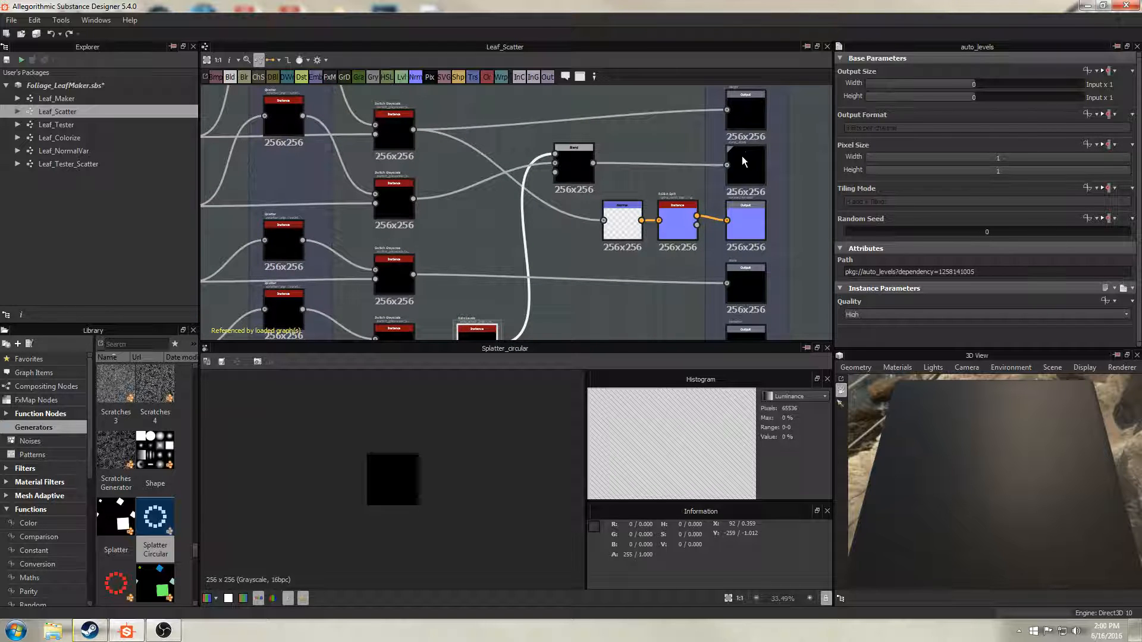
{"action": "left_click", "coordinate": [636, 145]}
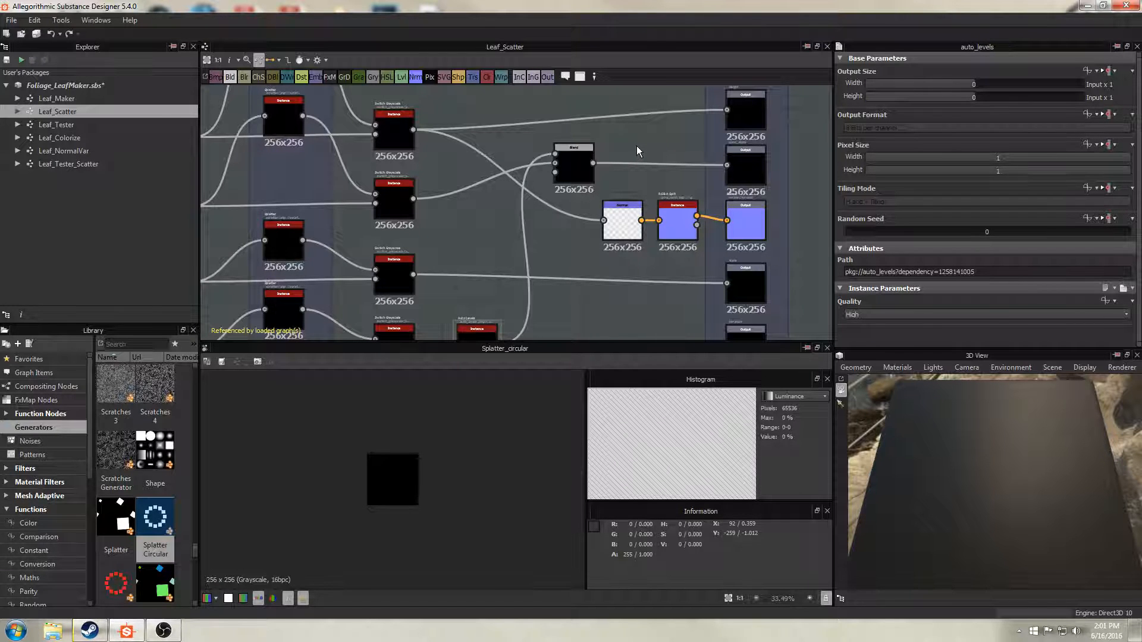
Open the Leaf_NormalVar graph and preview the Shape node and the Normal node it feeds.
{"action": "double_click", "coordinate": [60, 150]}
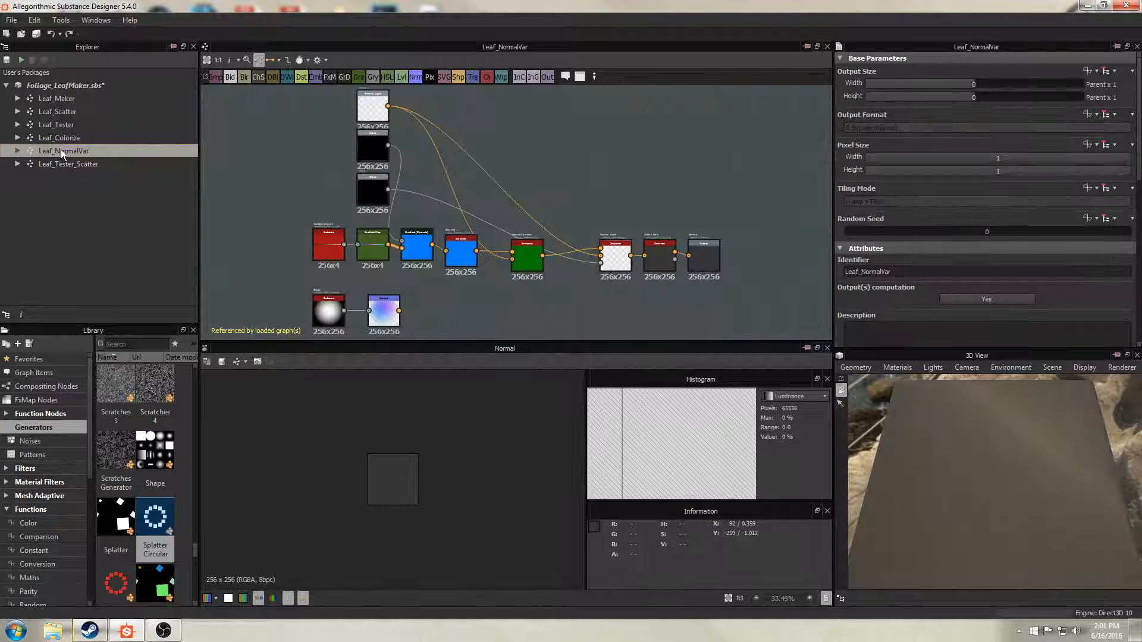
{"action": "middle_click_drag", "start_coordinate": [292, 177], "coordinate": [315, 161]}
{"action": "scroll", "coordinate": [367, 213], "scroll_direction": "up", "scroll_amount": 3}
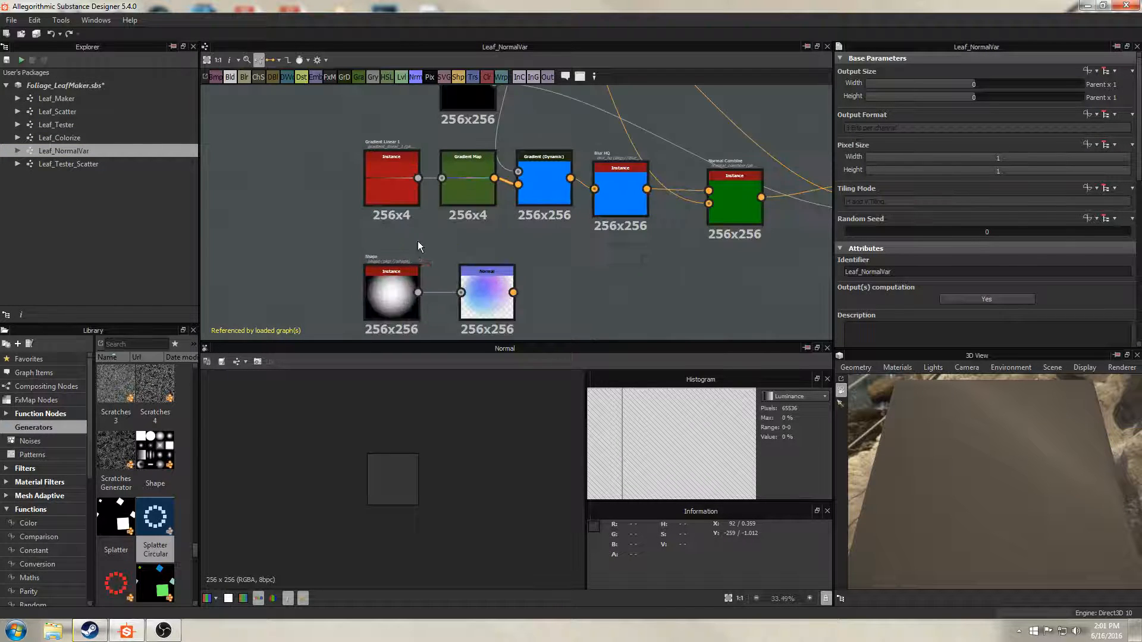
{"action": "middle_click_drag", "start_coordinate": [432, 235], "coordinate": [409, 206]}
{"action": "scroll", "coordinate": [461, 269], "scroll_direction": "up", "scroll_amount": 1}
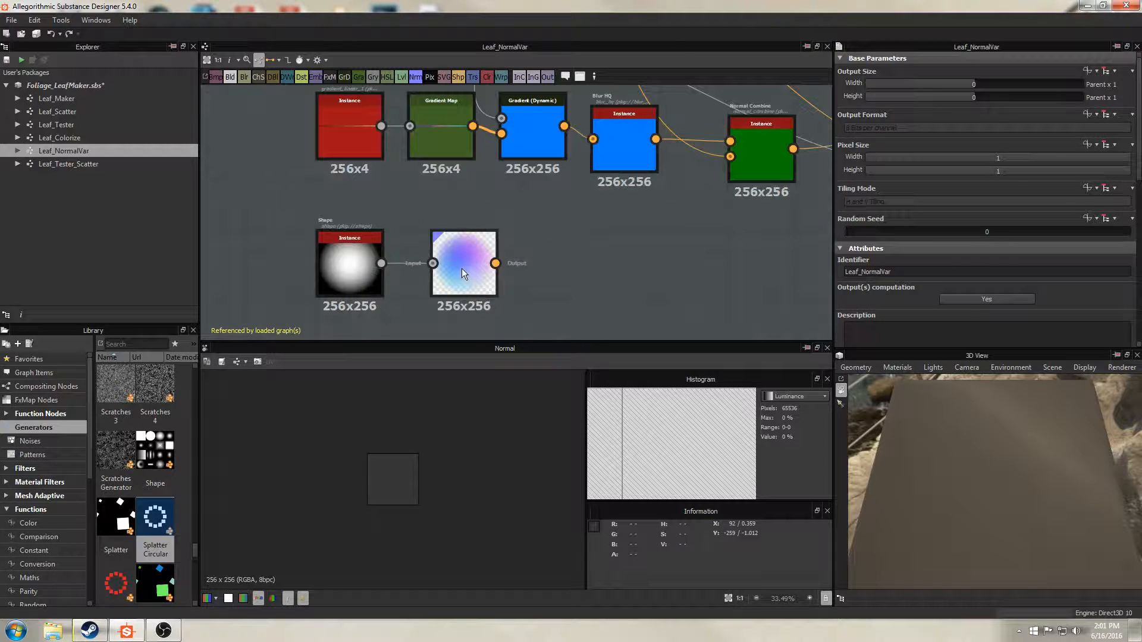
{"action": "double_click", "coordinate": [354, 254]}
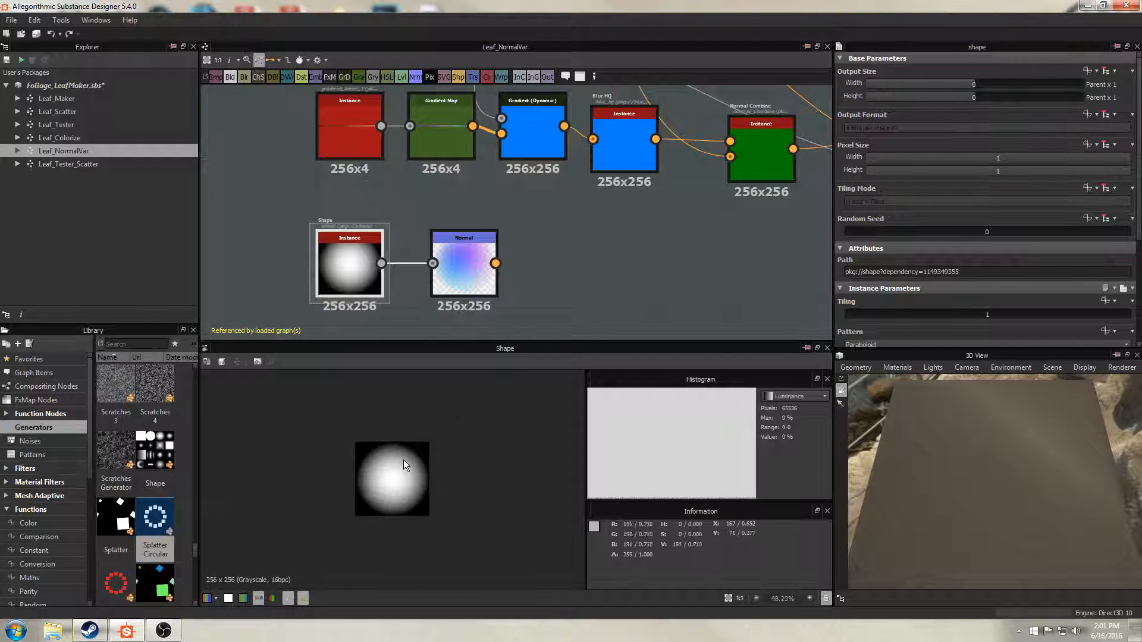
{"action": "scroll", "coordinate": [403, 459], "scroll_direction": "up", "scroll_amount": 4}
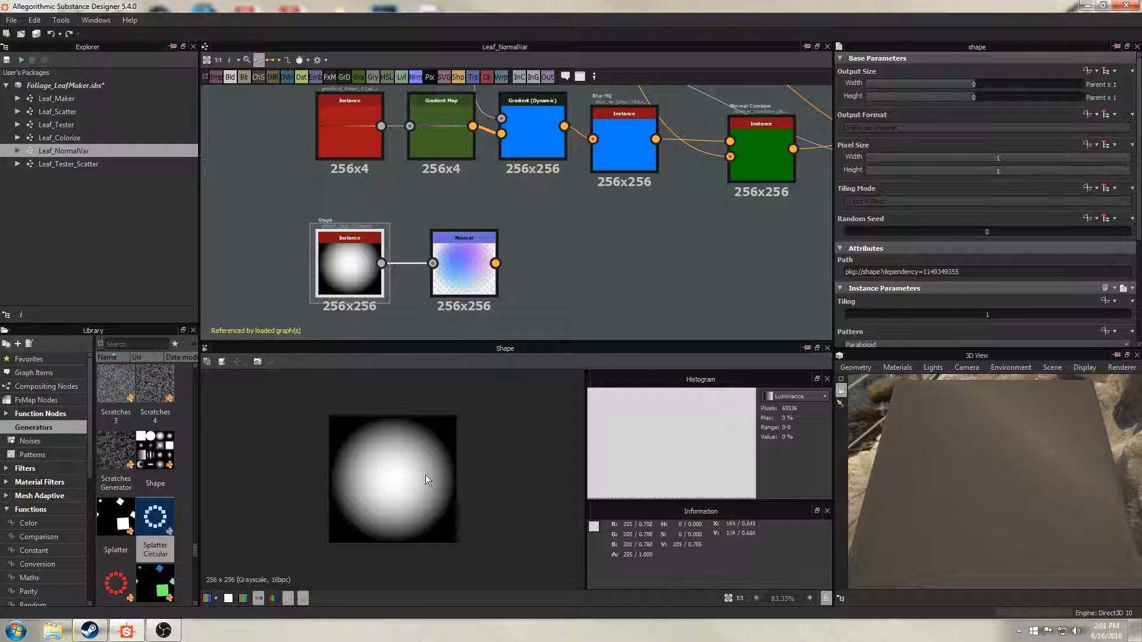
{"action": "double_click", "coordinate": [458, 283]}
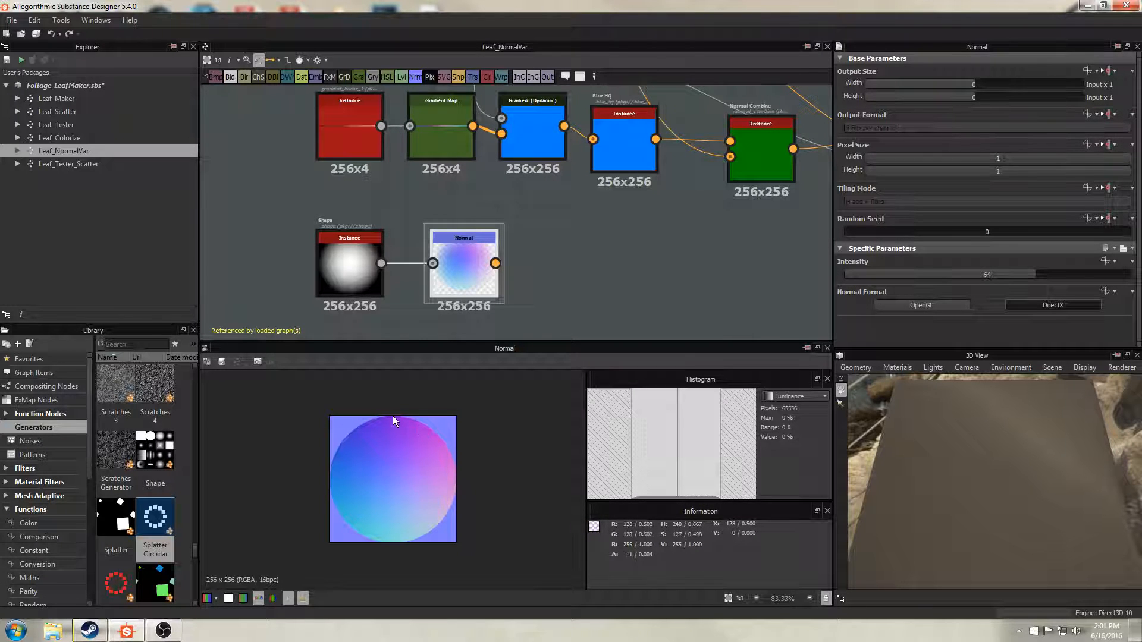
Preview the Gradient Linear 1 node and the Gradient Map node, and examine the map's gradient colors.
{"action": "middle_click_drag", "start_coordinate": [399, 183], "coordinate": [402, 274]}
{"action": "double_click", "coordinate": [337, 207]}
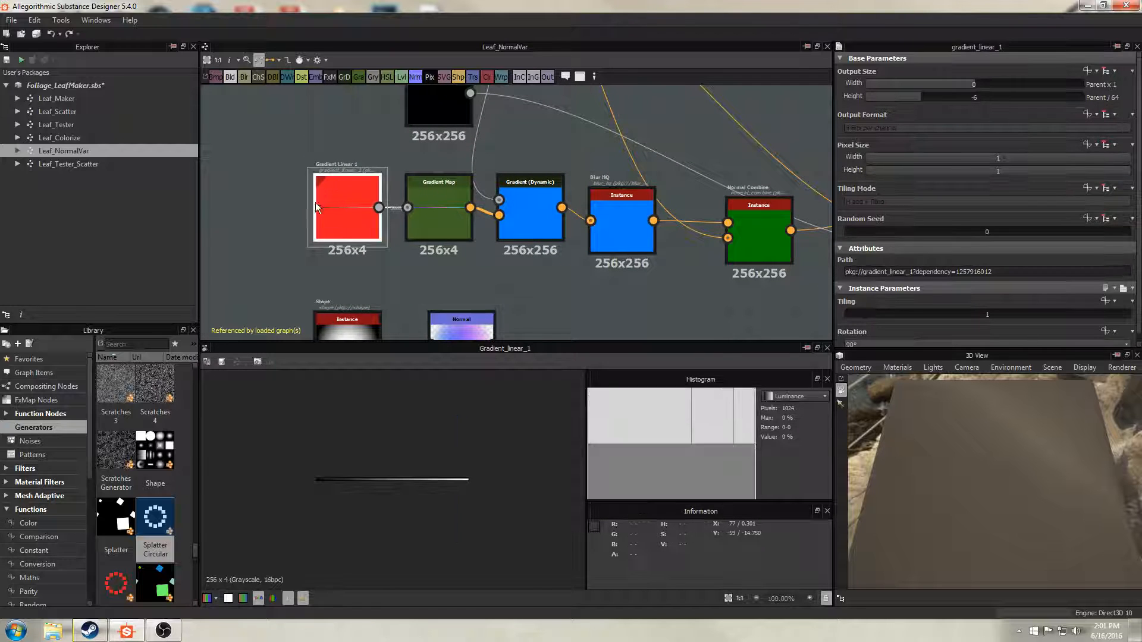
{"action": "scroll", "coordinate": [375, 479], "scroll_direction": "up", "scroll_amount": 2}
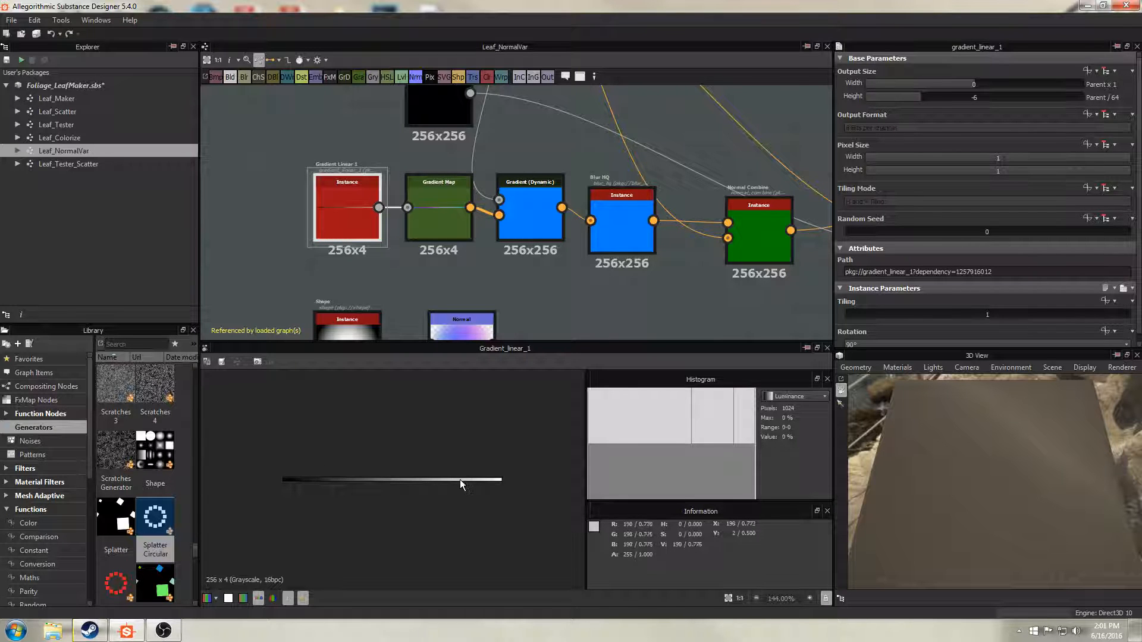
{"action": "double_click", "coordinate": [440, 212]}
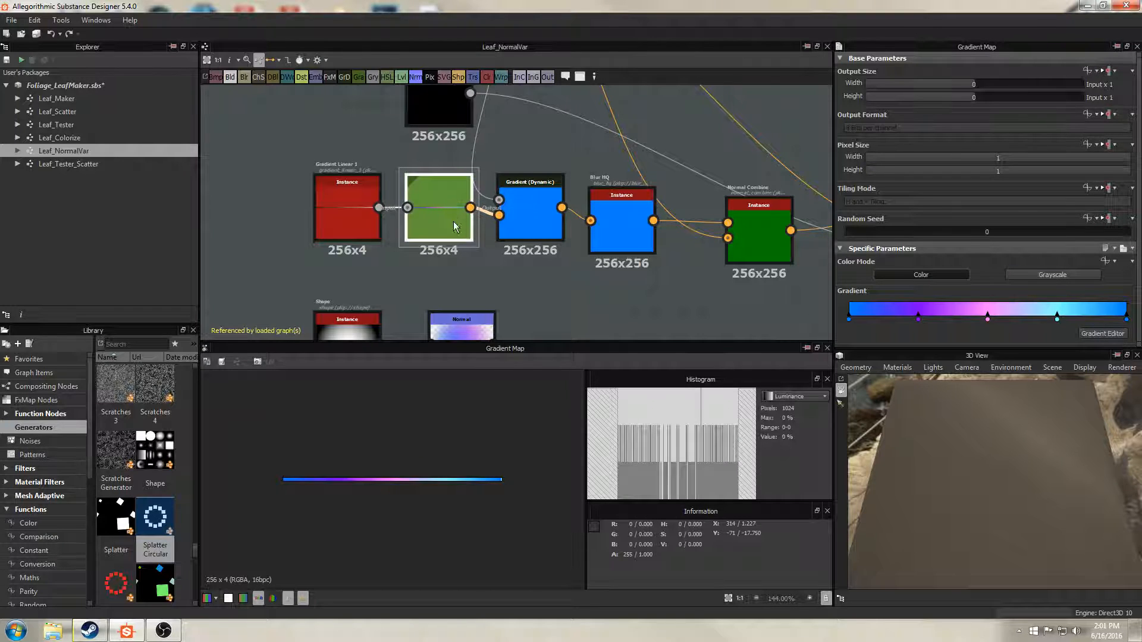
{"action": "middle_click_drag", "start_coordinate": [617, 291], "coordinate": [631, 274]}
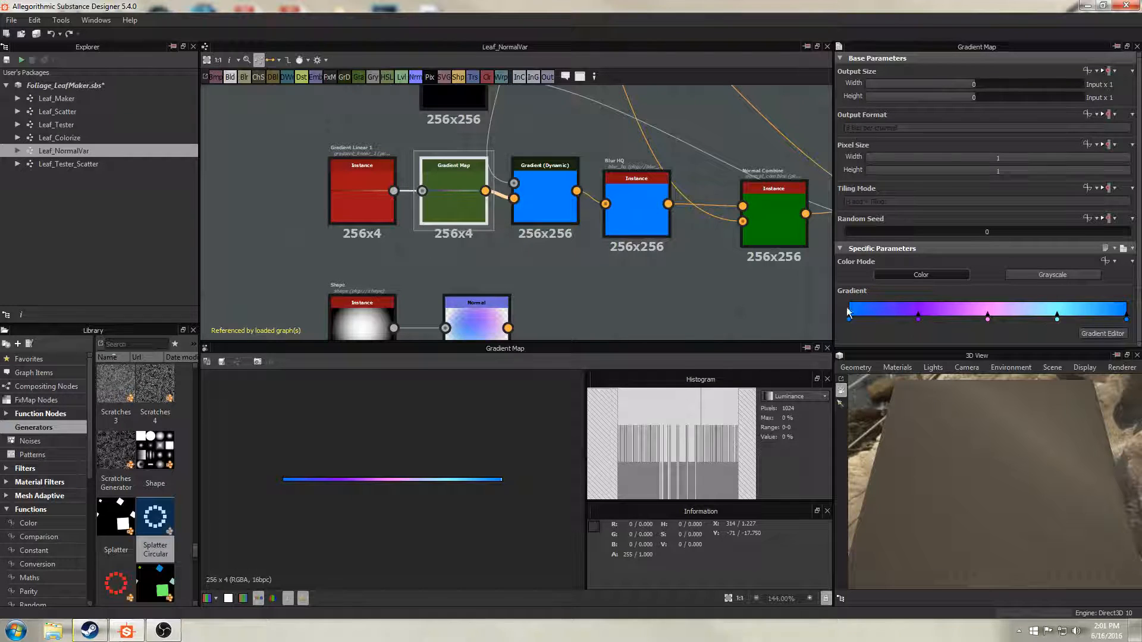
{"action": "middle_click_drag", "start_coordinate": [539, 301], "coordinate": [543, 252]}
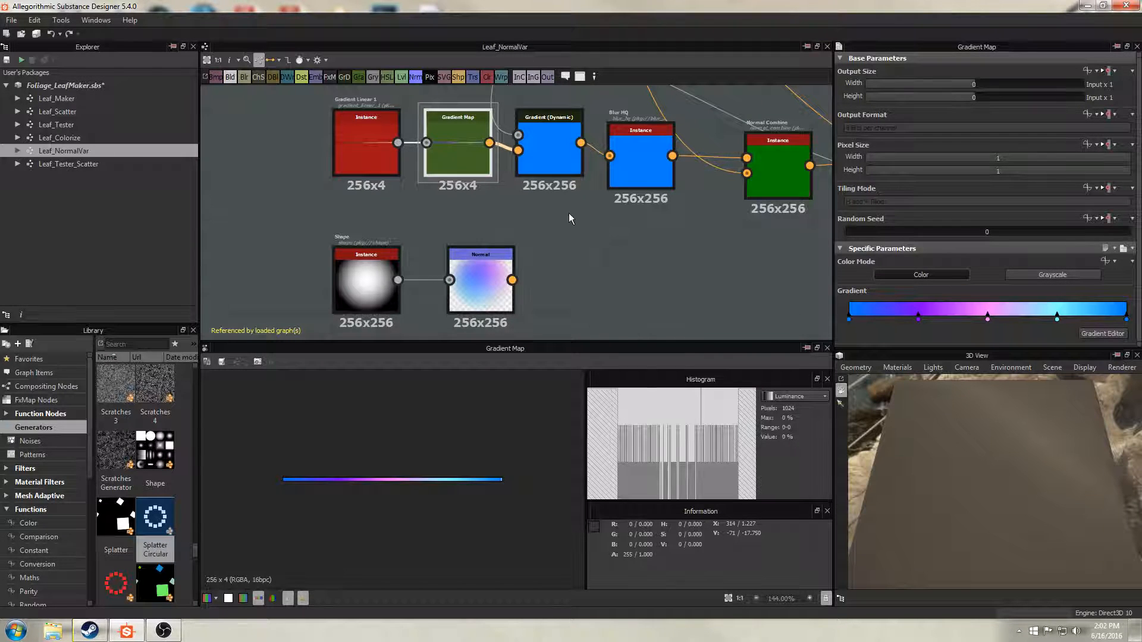
Examine the Gradient (Dynamic) node's parameters and trace its upper incoming connection back to the Variation input.
{"action": "scroll", "coordinate": [540, 245], "scroll_direction": "down", "scroll_amount": 3}
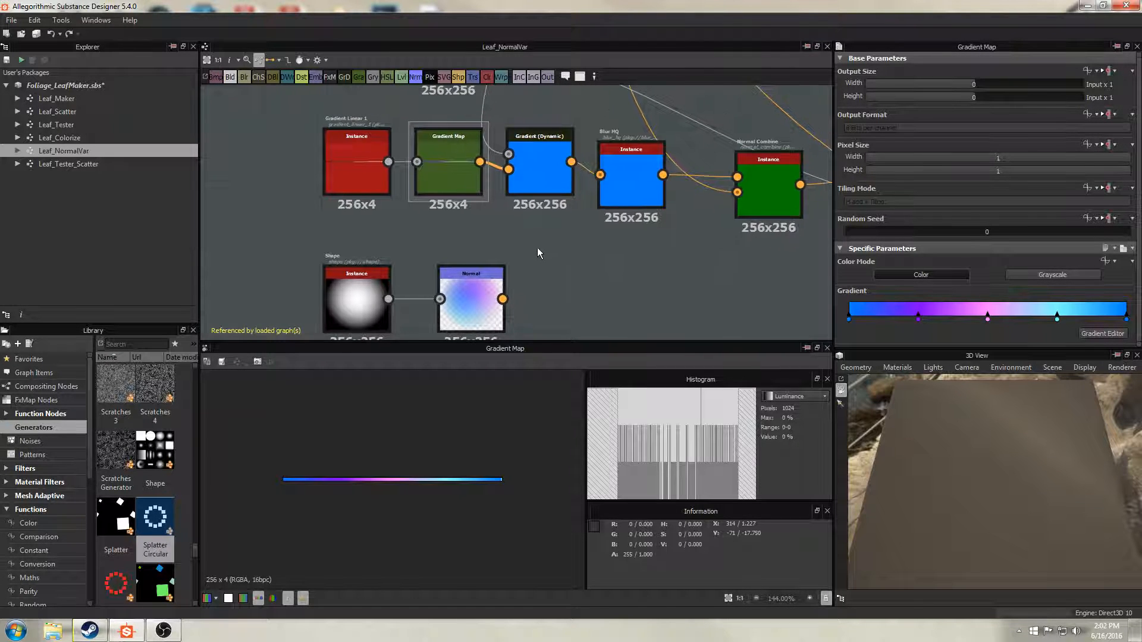
{"action": "left_click", "coordinate": [515, 195]}
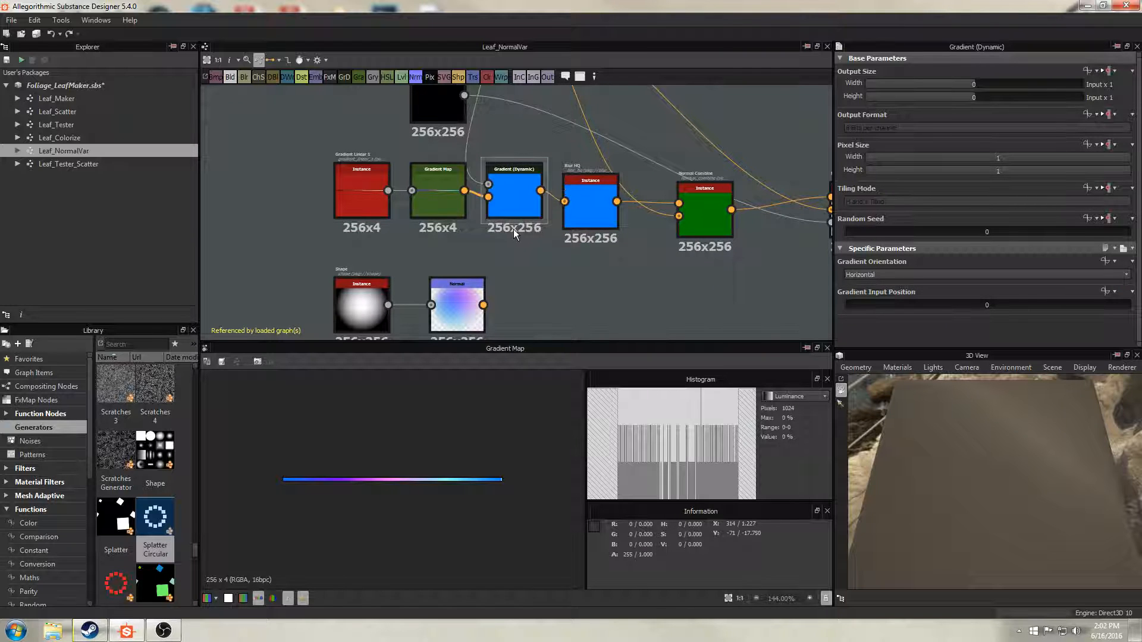
{"action": "middle_click_drag", "start_coordinate": [526, 256], "coordinate": [527, 309]}
{"action": "scroll", "coordinate": [515, 273], "scroll_direction": "down", "scroll_amount": 1}
{"action": "middle_click_drag", "start_coordinate": [500, 165], "coordinate": [496, 188]}
{"action": "left_click", "coordinate": [453, 117]}
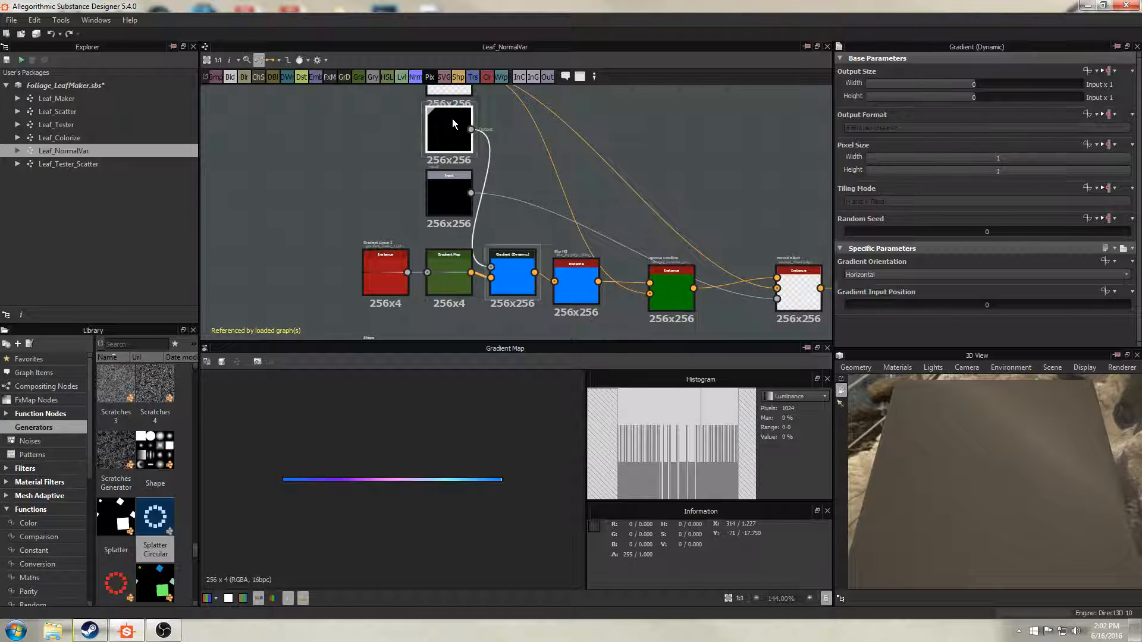
{"action": "mouse_move", "coordinate": [442, 134]}
{"action": "middle_mouse_down"}
{"action": "mouse_move", "coordinate": [440, 152]}
{"action": "mouse_move", "coordinate": [451, 127]}
{"action": "middle_mouse_up"}
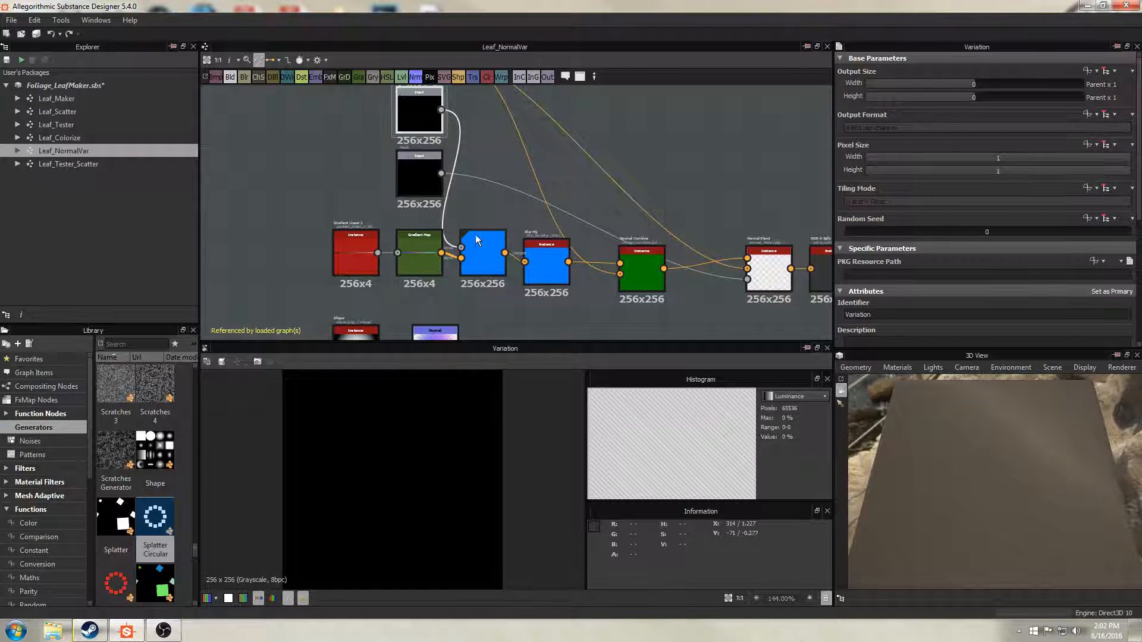
Preview the Gradient Map again and compare its colors with the Normal node's preview of the sphere.
{"action": "double_click", "coordinate": [431, 253]}
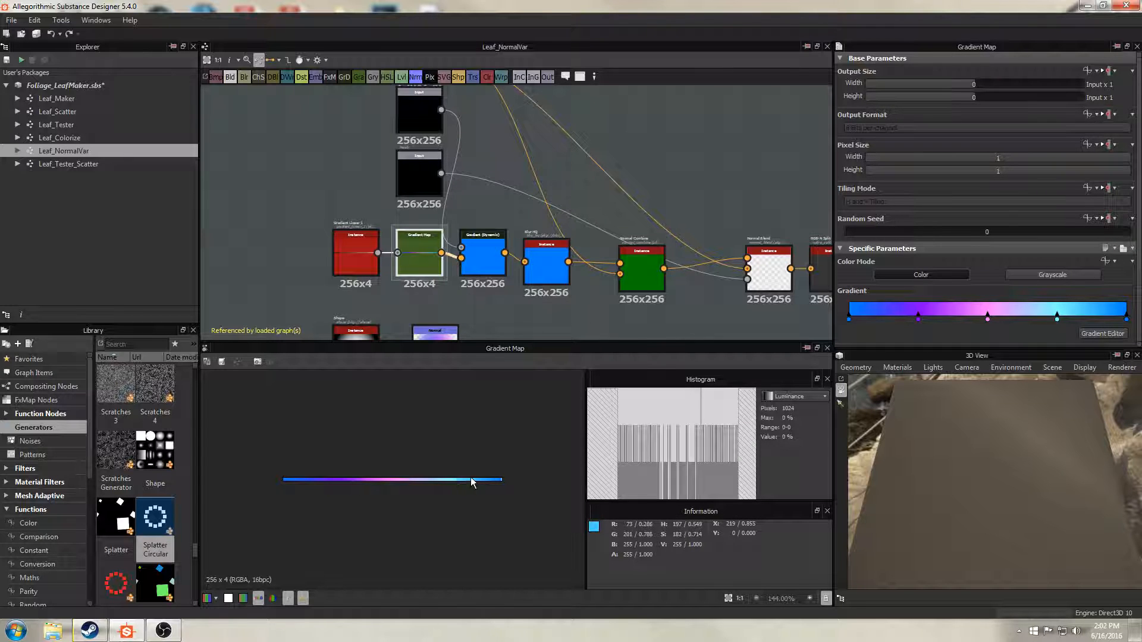
{"action": "middle_click_drag", "start_coordinate": [447, 301], "coordinate": [445, 198]}
{"action": "scroll", "coordinate": [439, 229], "scroll_direction": "up", "scroll_amount": 1}
{"action": "scroll", "coordinate": [438, 237], "scroll_direction": "up", "scroll_amount": 1}
{"action": "double_click", "coordinate": [433, 251]}
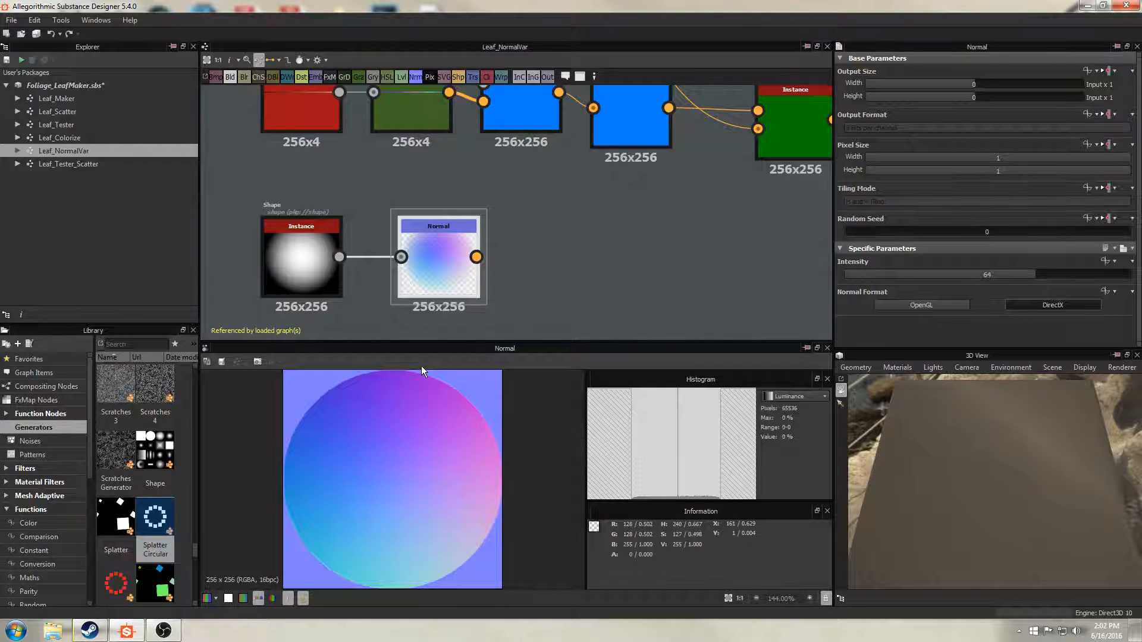
Follow the chain to the Normal Blend node and examine its incoming connections, Opacity and Use Mask parameters.
{"action": "left_click", "coordinate": [562, 288]}
{"action": "scroll", "coordinate": [621, 186], "scroll_direction": "down", "scroll_amount": 2}
{"action": "middle_click_drag", "start_coordinate": [621, 187], "coordinate": [516, 259]}
{"action": "scroll", "coordinate": [516, 259], "scroll_direction": "down", "scroll_amount": 1}
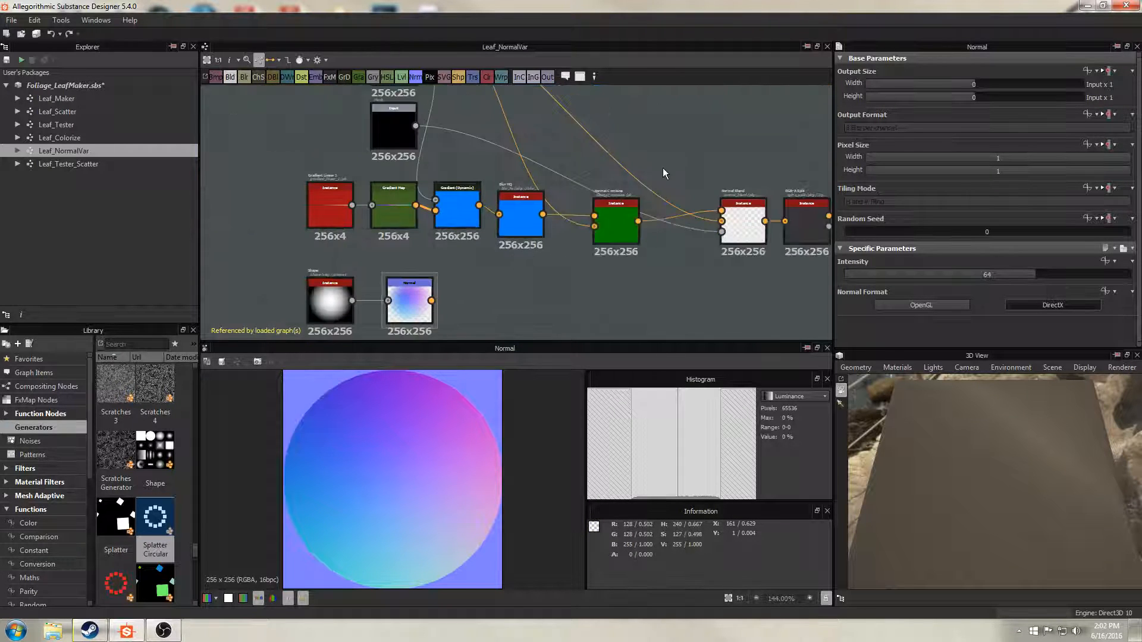
{"action": "middle_click_drag", "start_coordinate": [610, 166], "coordinate": [495, 156]}
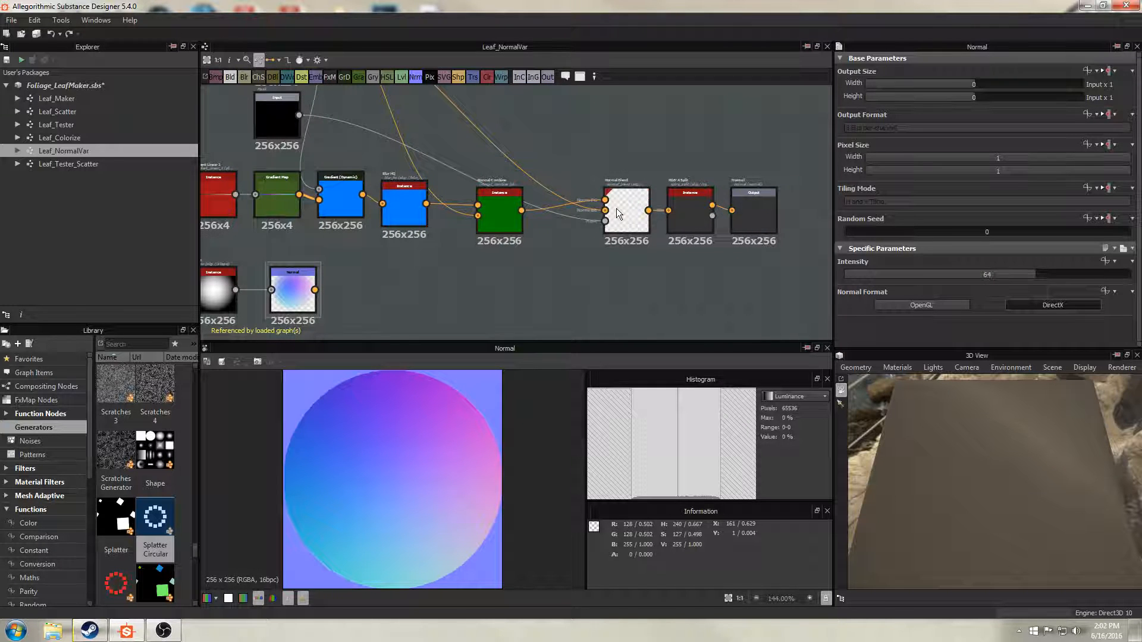
{"action": "left_click", "coordinate": [626, 196]}
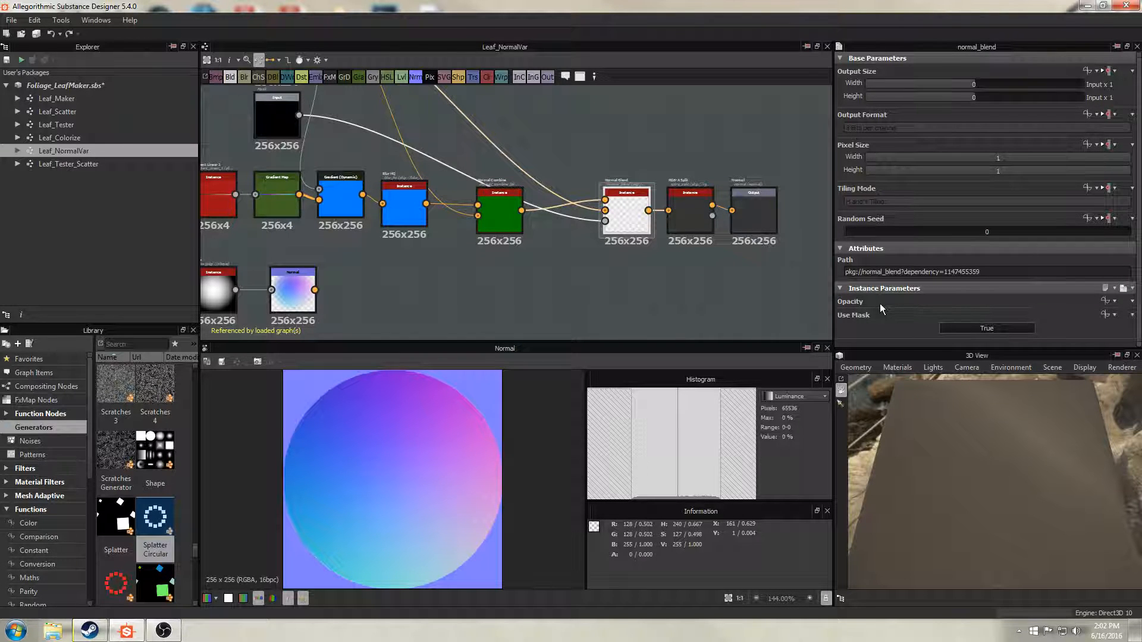
{"action": "scroll", "coordinate": [567, 283], "scroll_direction": "down", "scroll_amount": 2}
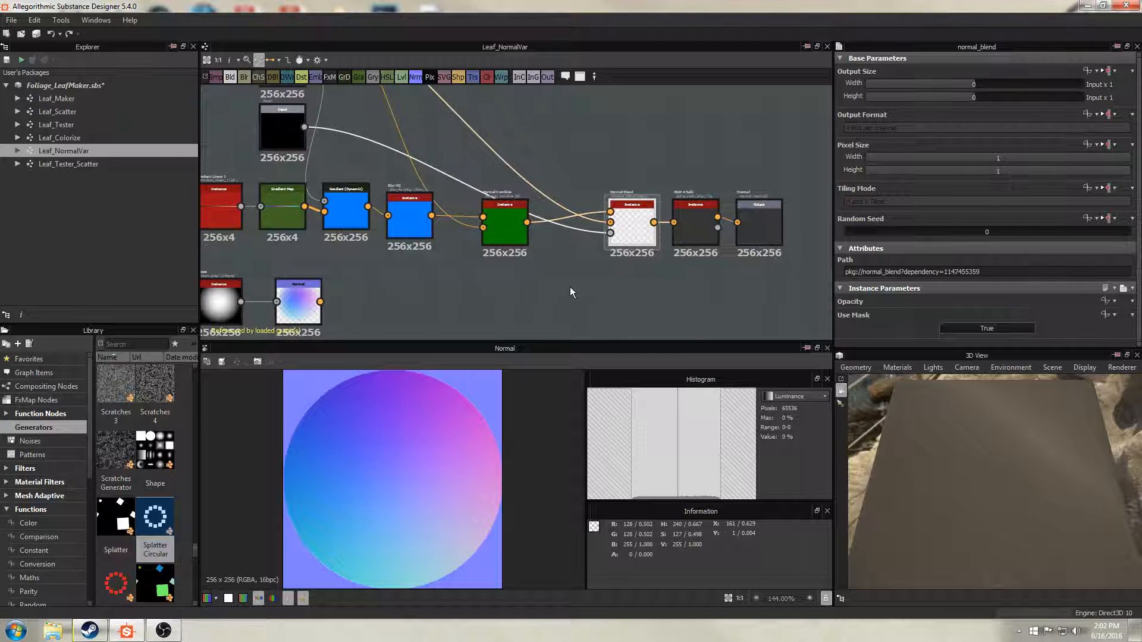
{"action": "middle_click_drag", "start_coordinate": [553, 151], "coordinate": [564, 165]}
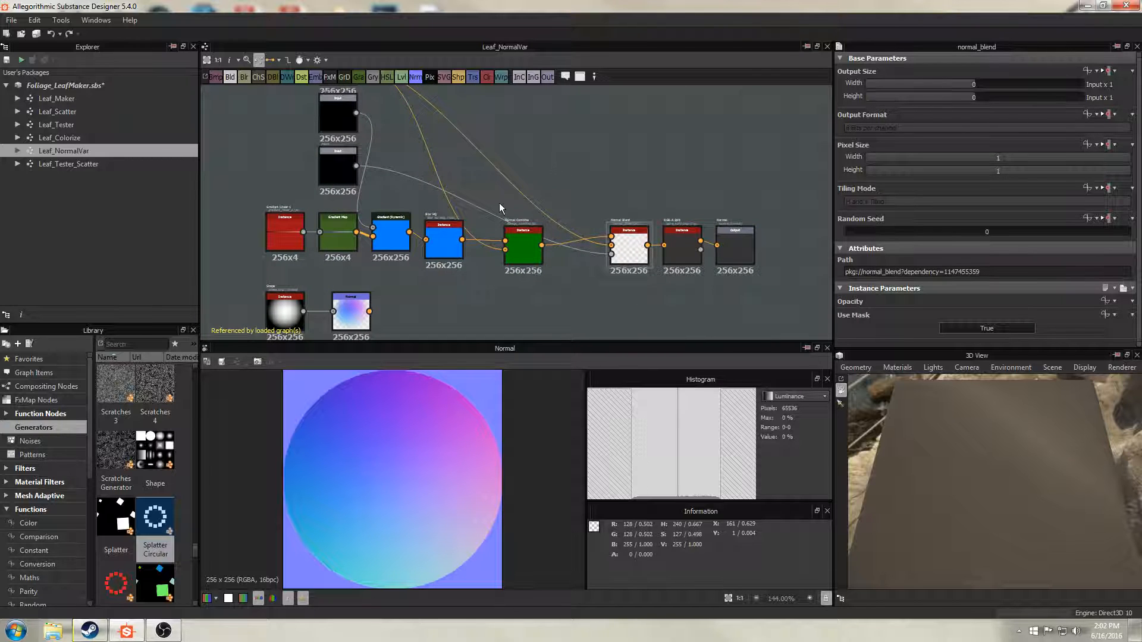
Examine the chain from Gradient Map through Gradient (Dynamic) to Blur HQ, and preview the Blur HQ result.
{"action": "scroll", "coordinate": [459, 198], "scroll_direction": "up", "scroll_amount": 3}
{"action": "middle_click_drag", "start_coordinate": [458, 209], "coordinate": [561, 172]}
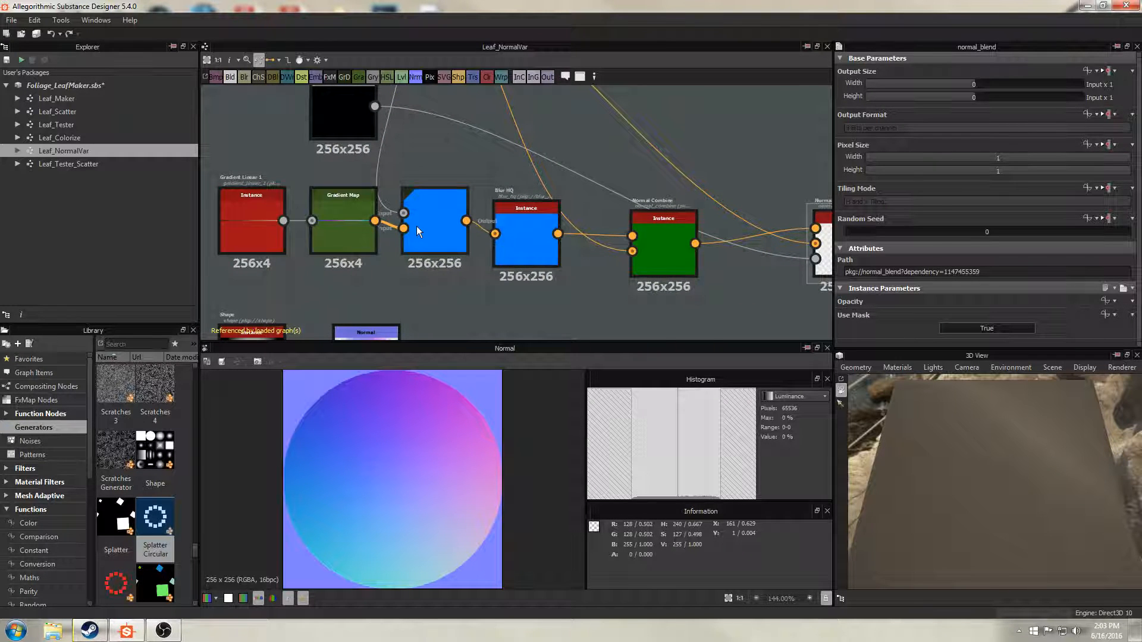
{"action": "left_click", "coordinate": [526, 221]}
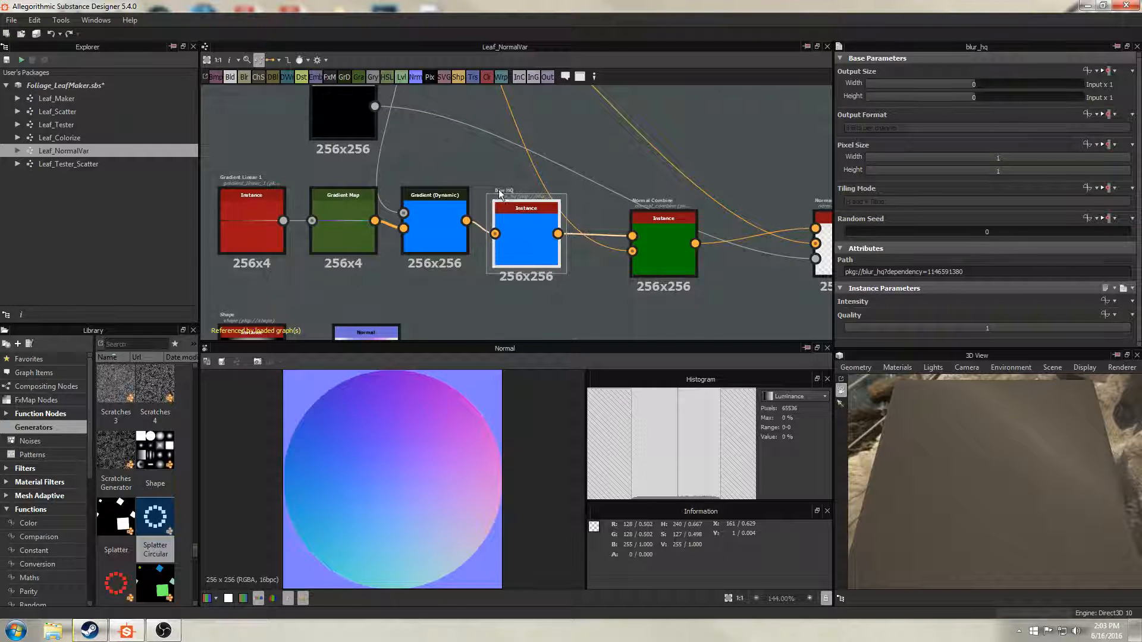
{"action": "left_click", "coordinate": [424, 199]}
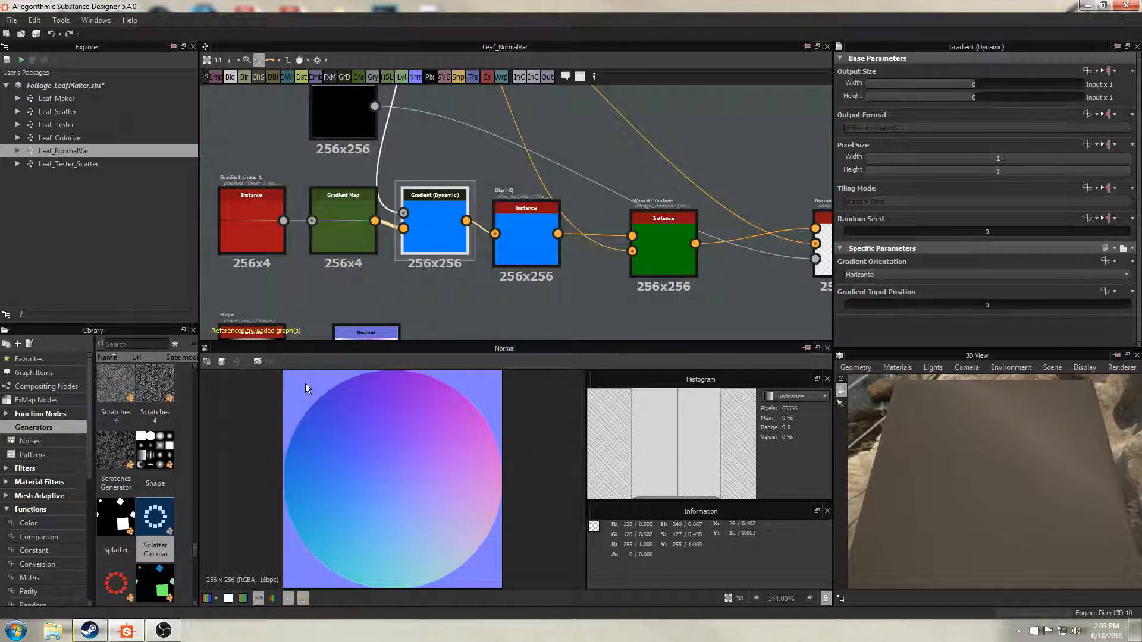
{"action": "double_click", "coordinate": [335, 216]}
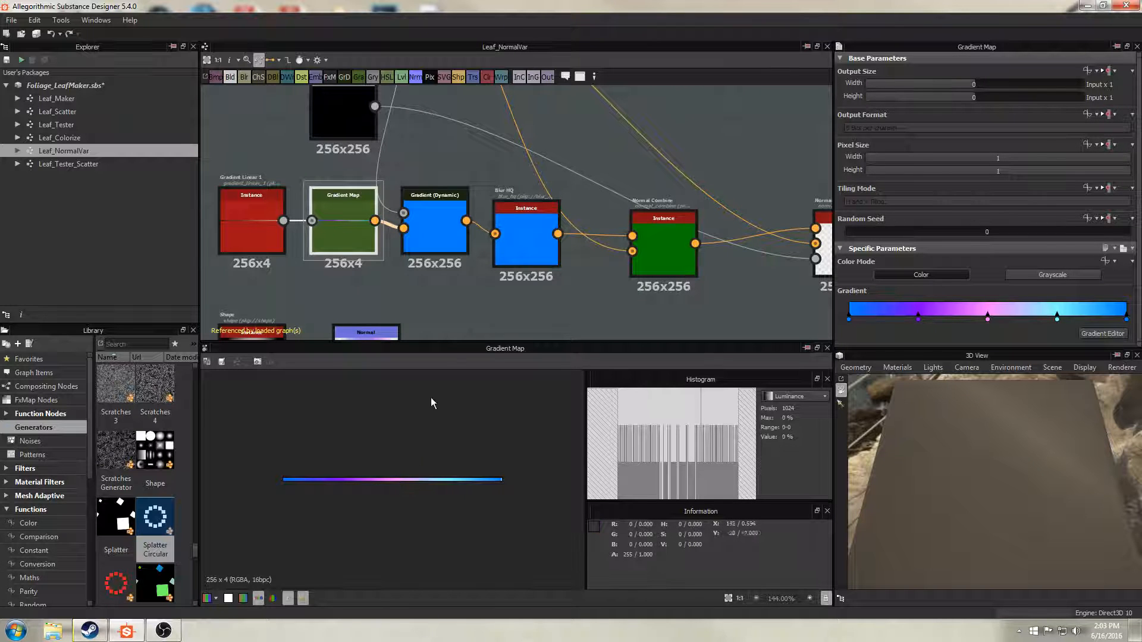
{"action": "left_click", "coordinate": [445, 235]}
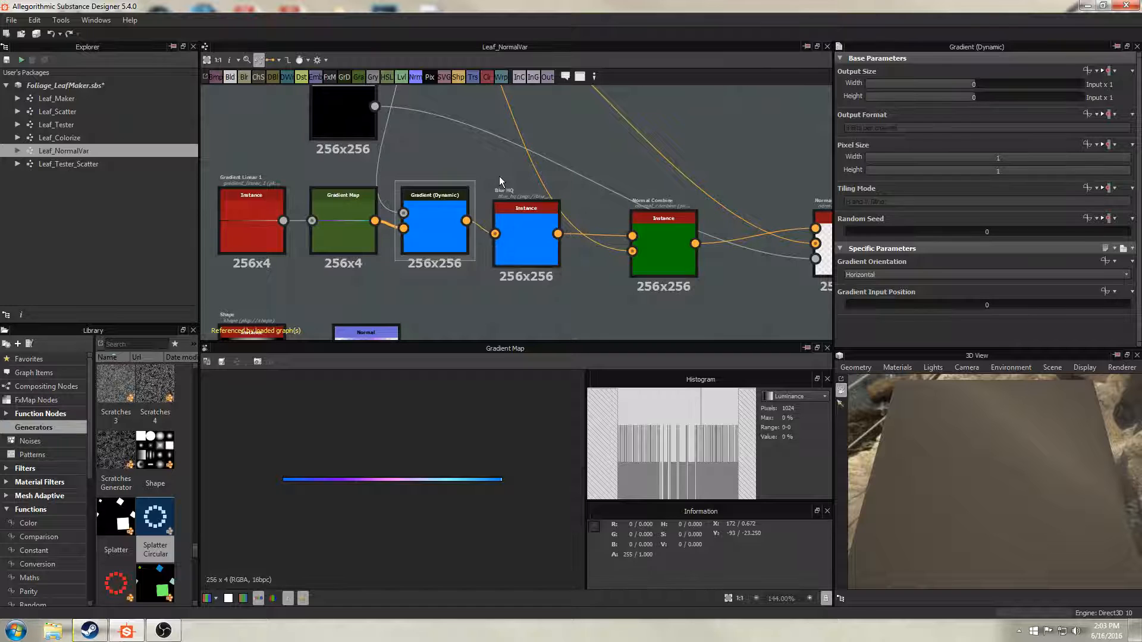
{"action": "left_click", "coordinate": [505, 223]}
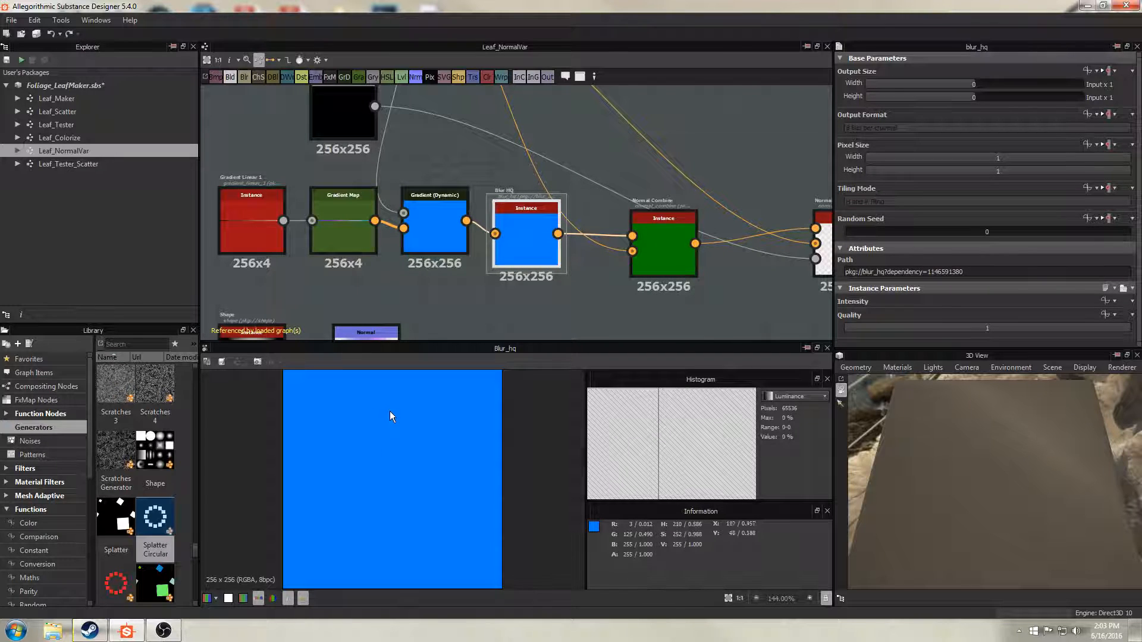
Trace the Normal Combine and Normal Blend nodes' incoming connections back to the Primary Input node.
{"action": "middle_click_drag", "start_coordinate": [652, 316], "coordinate": [581, 325]}
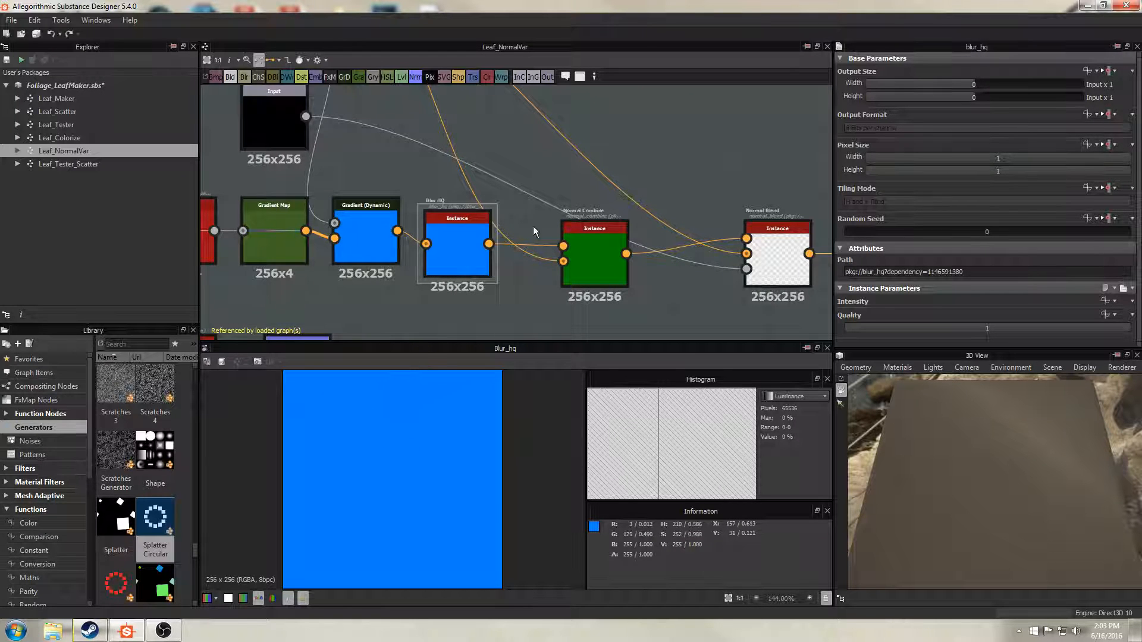
{"action": "middle_click_drag", "start_coordinate": [577, 162], "coordinate": [581, 237]}
{"action": "scroll", "coordinate": [534, 165], "scroll_direction": "down", "scroll_amount": 2}
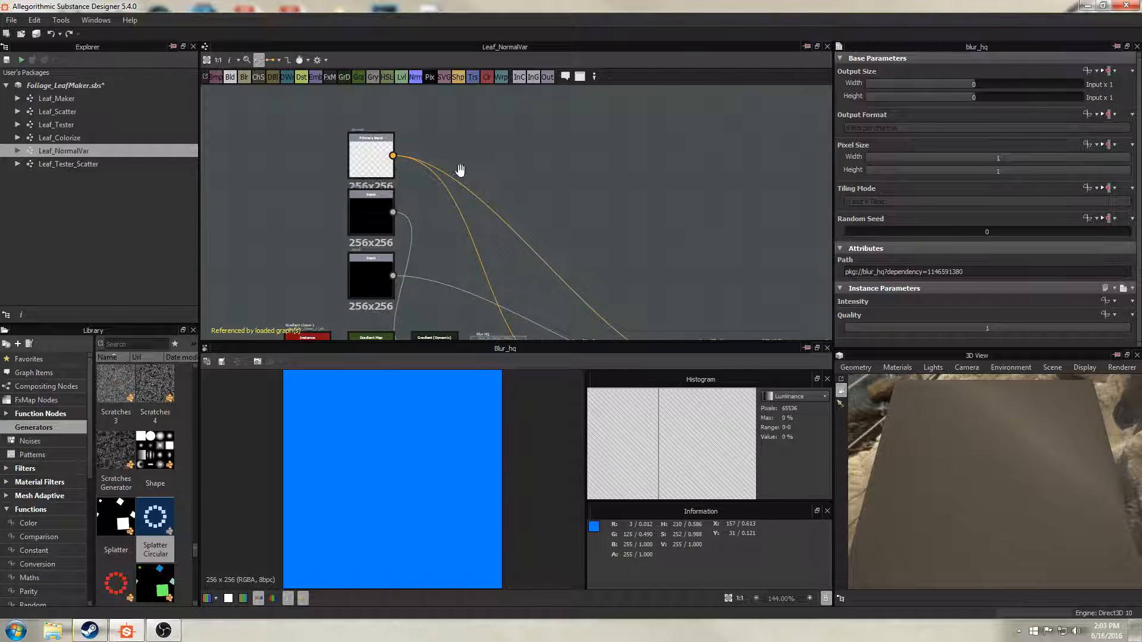
{"action": "middle_click_drag", "start_coordinate": [460, 170], "coordinate": [494, 163]}
{"action": "scroll", "coordinate": [448, 177], "scroll_direction": "up", "scroll_amount": 1}
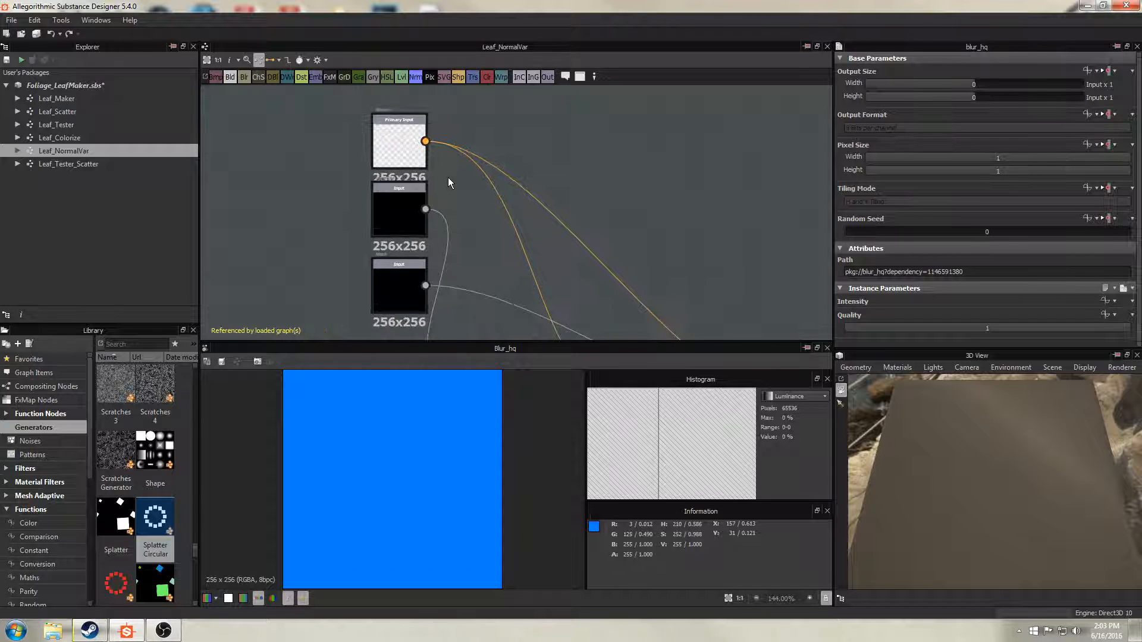
Preview the Normal, Variation and Mask input nodes of the Leaf_NormalVar graph and examine where they connect.
{"action": "scroll", "coordinate": [448, 177], "scroll_direction": "up", "scroll_amount": 1}
{"action": "left_click", "coordinate": [394, 130]}
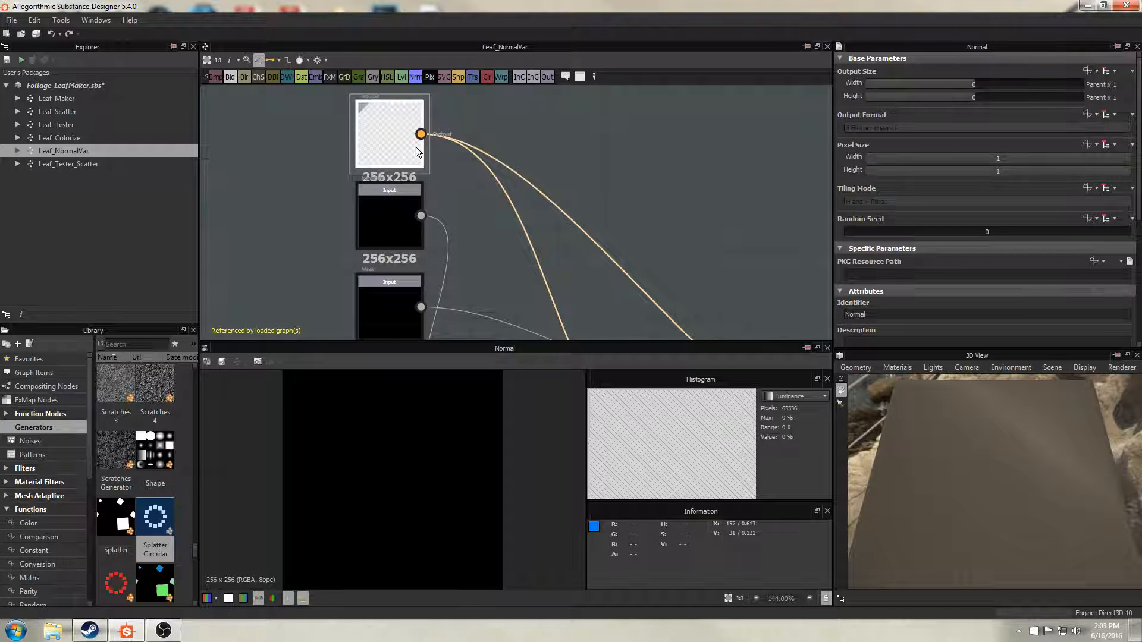
{"action": "left_click", "coordinate": [389, 220]}
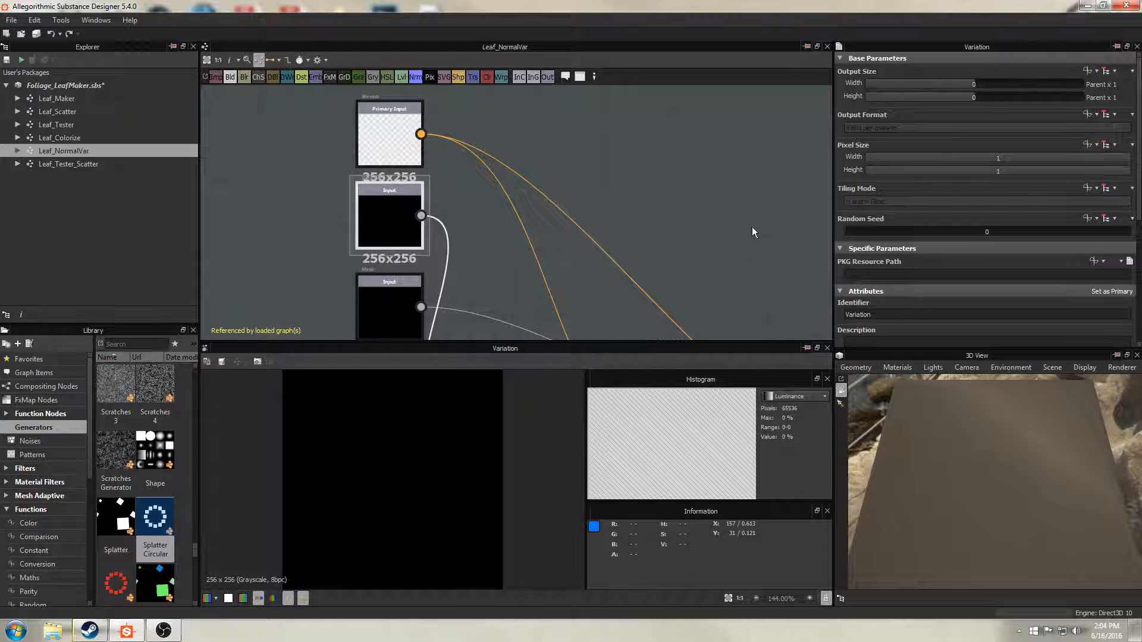
{"action": "left_click", "coordinate": [399, 294]}
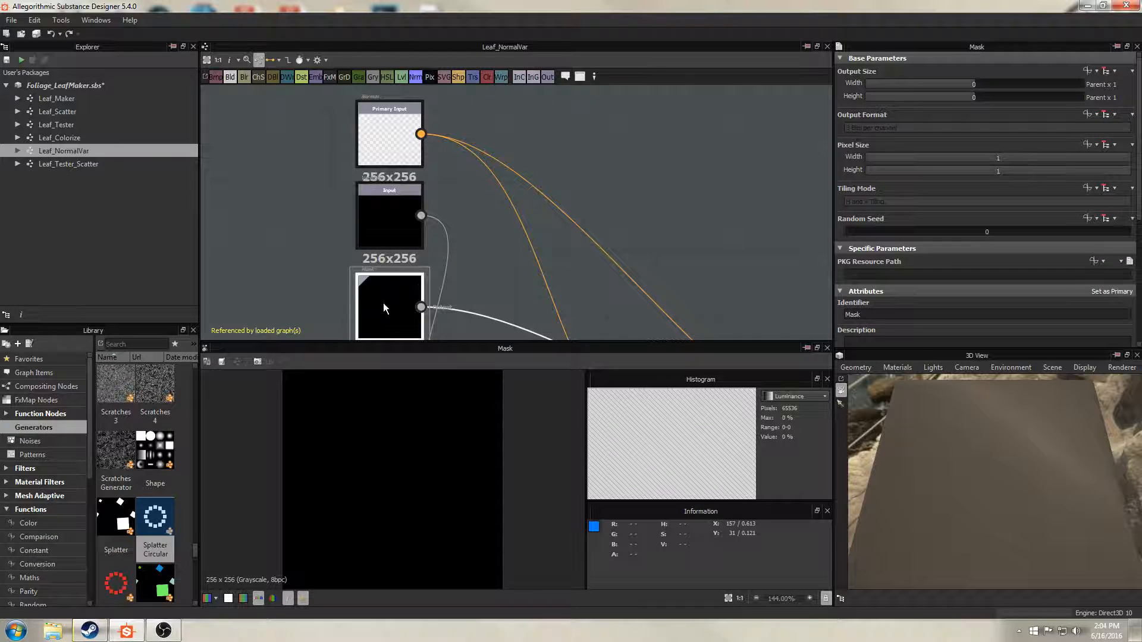
{"action": "middle_click_drag", "start_coordinate": [490, 276], "coordinate": [387, 170]}
{"action": "scroll", "coordinate": [464, 205], "scroll_direction": "down", "scroll_amount": 3}
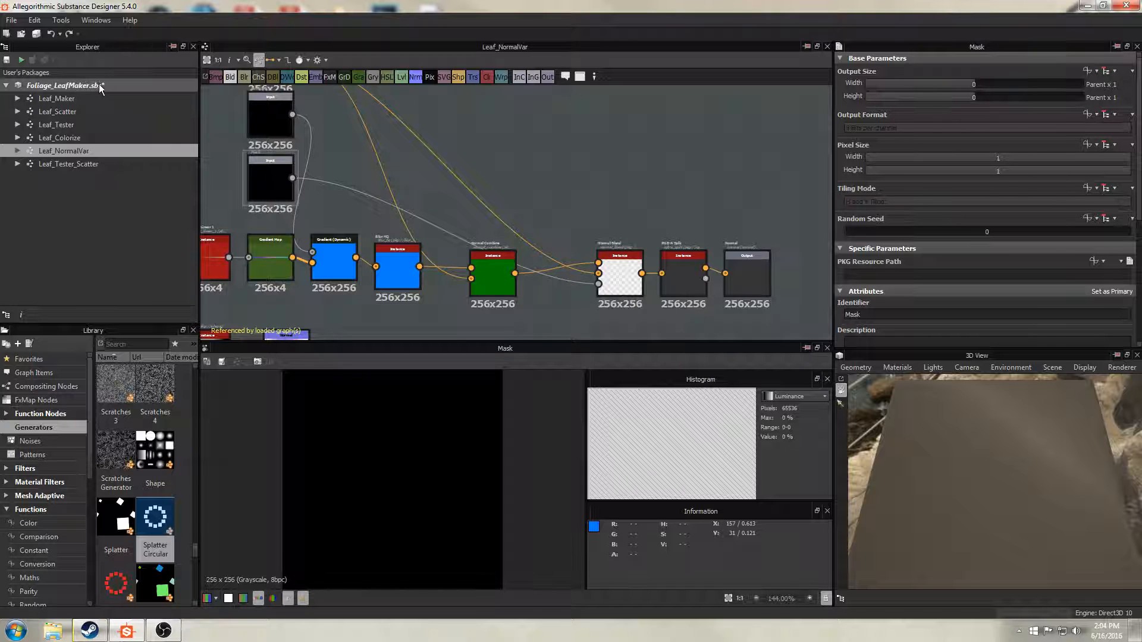
Open the Leaf_Colorize graph and examine its overall node layout and its Gradient and Base Color outputs.
{"action": "double_click", "coordinate": [70, 137]}
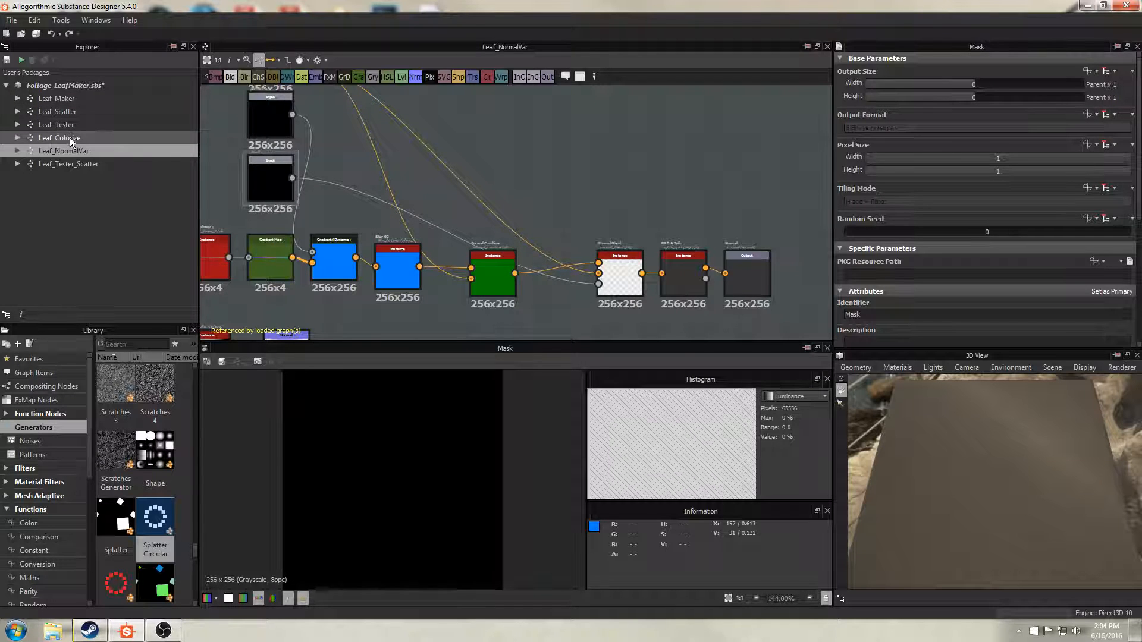
{"action": "scroll", "coordinate": [415, 237], "scroll_direction": "down", "scroll_amount": 2}
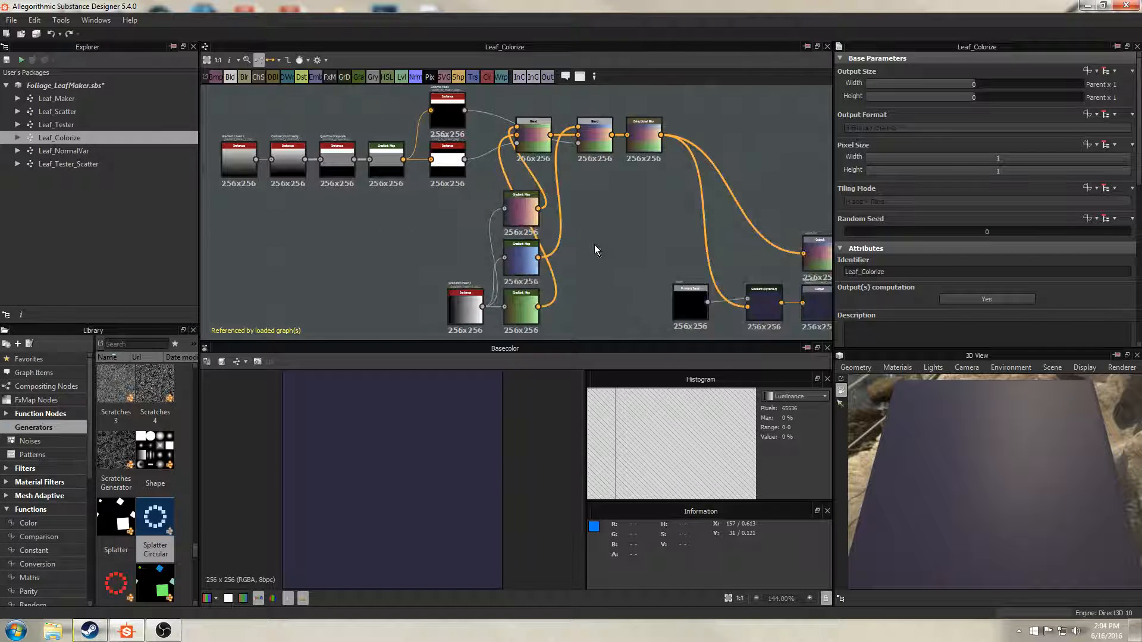
{"action": "middle_click_drag", "start_coordinate": [594, 245], "coordinate": [474, 229]}
{"action": "middle_click_drag", "start_coordinate": [556, 244], "coordinate": [429, 165]}
{"action": "scroll", "coordinate": [513, 195], "scroll_direction": "up", "scroll_amount": 3}
{"action": "middle_click_drag", "start_coordinate": [526, 199], "coordinate": [498, 172]}
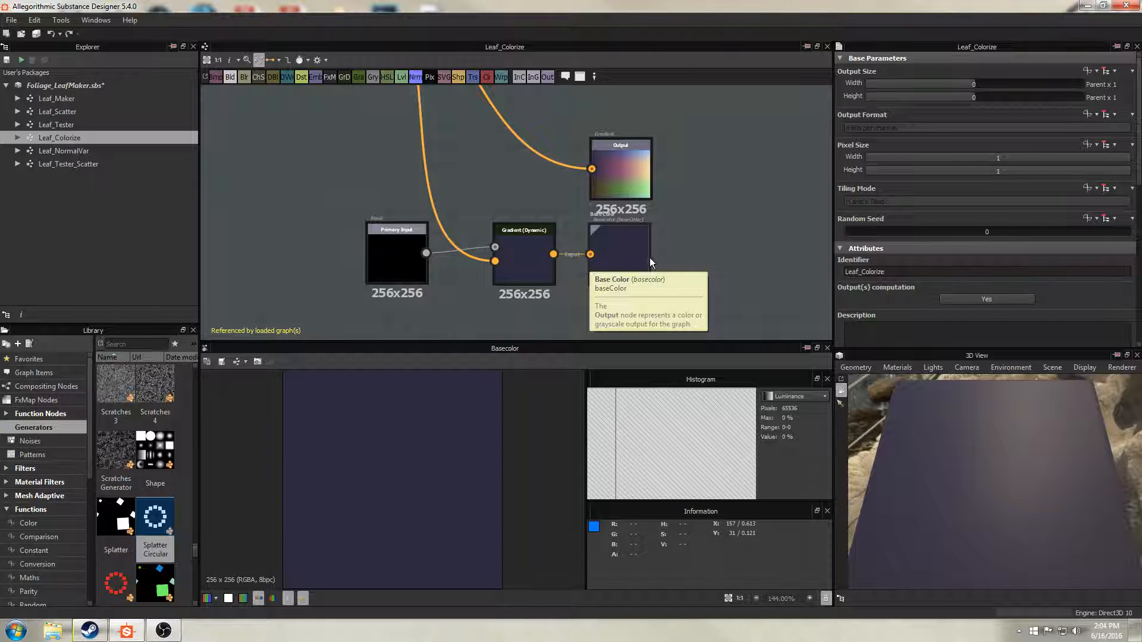
{"action": "middle_click_drag", "start_coordinate": [524, 170], "coordinate": [687, 278]}
{"action": "scroll", "coordinate": [567, 258], "scroll_direction": "down", "scroll_amount": 2}
{"action": "scroll", "coordinate": [684, 277], "scroll_direction": "down", "scroll_amount": 1}
{"action": "middle_click_drag", "start_coordinate": [528, 246], "coordinate": [589, 231]}
{"action": "scroll", "coordinate": [589, 236], "scroll_direction": "down", "scroll_amount": 1}
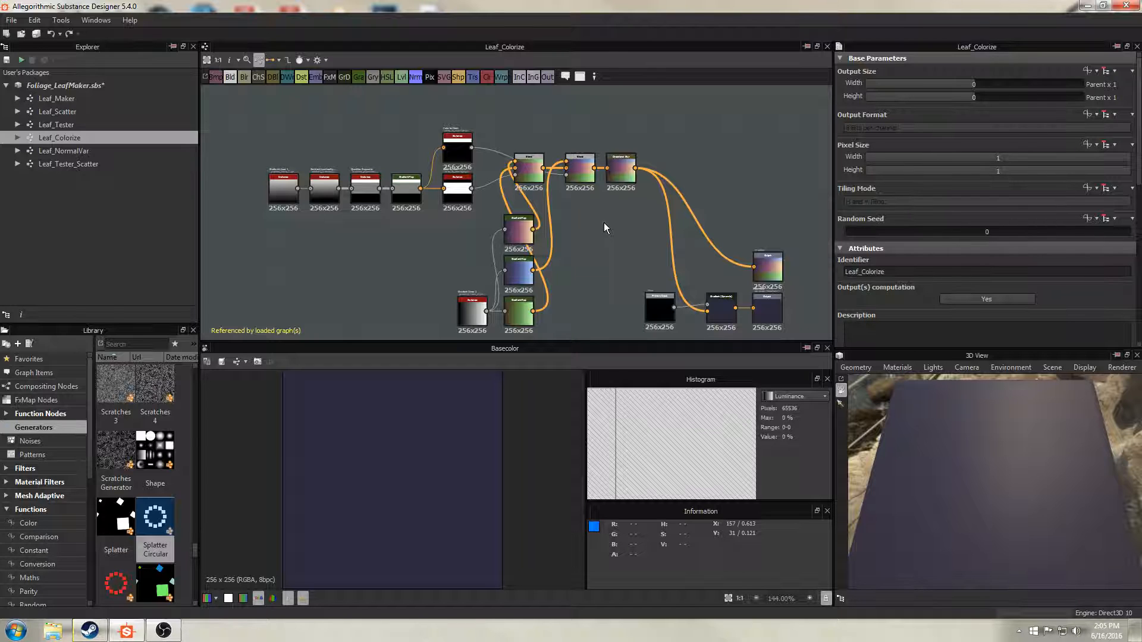
Inspect the Gradient Linear 1 node feeding the three colored Gradient Maps, and preview each map.
{"action": "scroll", "coordinate": [607, 226], "scroll_direction": "up", "scroll_amount": 5}
{"action": "left_click", "coordinate": [437, 276]}
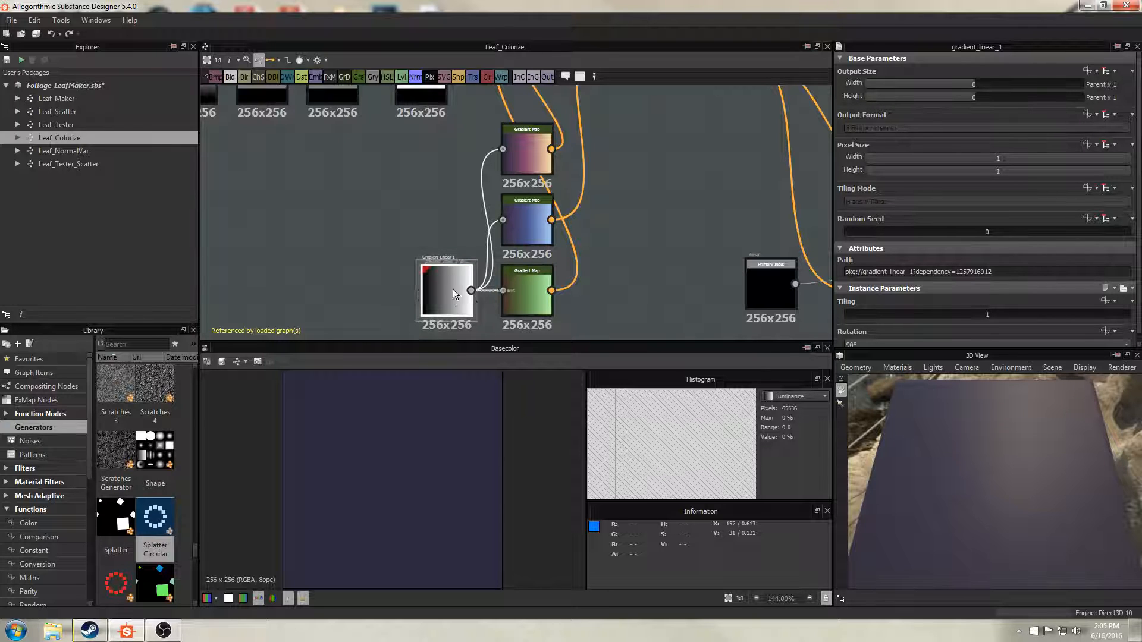
{"action": "double_click", "coordinate": [518, 159]}
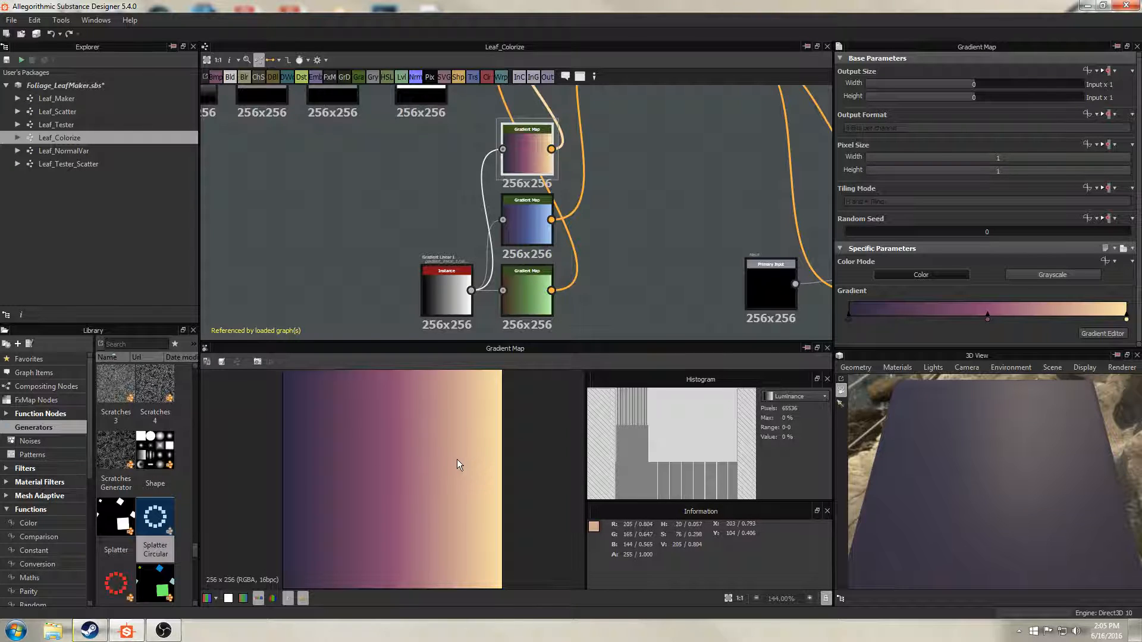
{"action": "left_click", "coordinate": [537, 231]}
{"action": "left_click", "coordinate": [519, 295]}
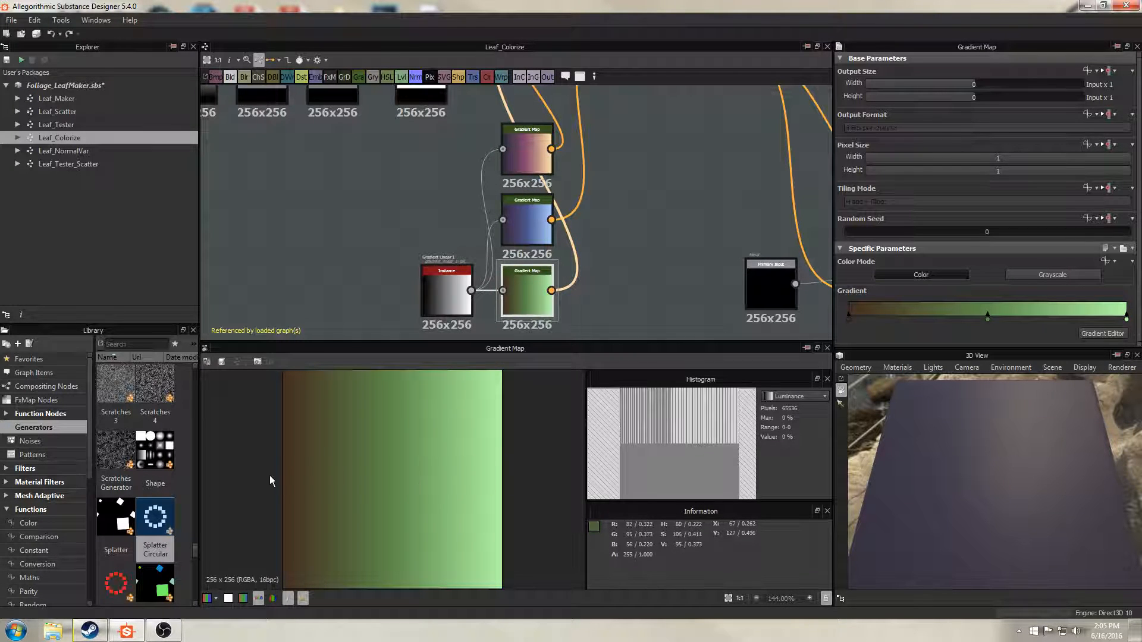
{"action": "left_click", "coordinate": [543, 233]}
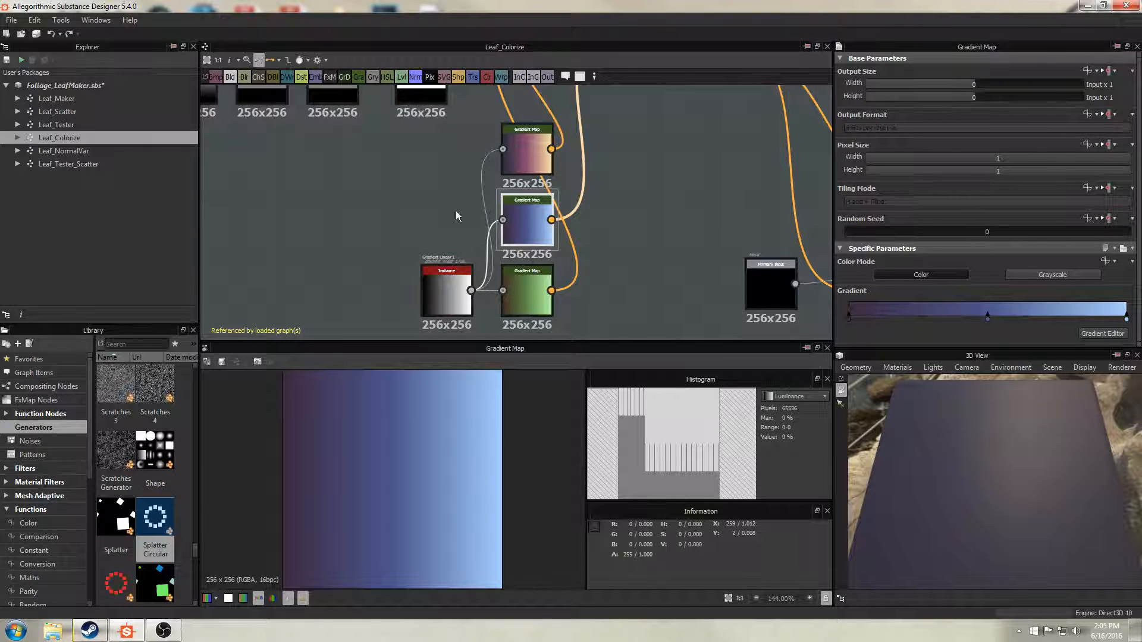
Examine the Gradient (Dynamic) node's connections and parameters, and preview the Gradient output.
{"action": "scroll", "coordinate": [443, 169], "scroll_direction": "down", "scroll_amount": 3}
{"action": "middle_click_drag", "start_coordinate": [458, 197], "coordinate": [479, 250]}
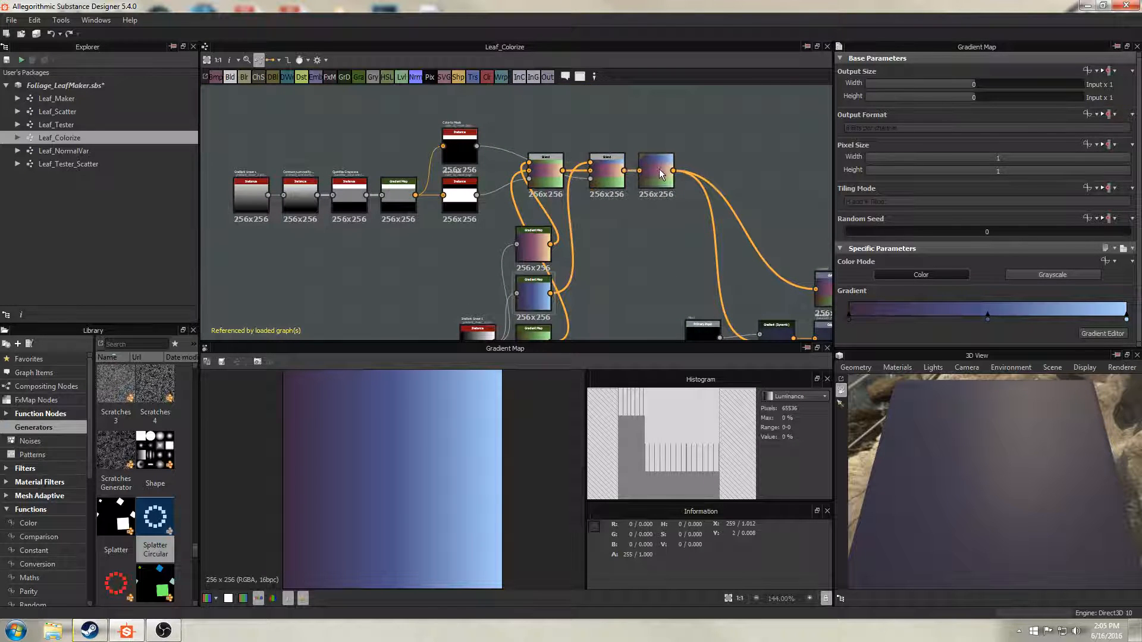
{"action": "middle_click_drag", "start_coordinate": [637, 243], "coordinate": [495, 176]}
{"action": "scroll", "coordinate": [580, 218], "scroll_direction": "up", "scroll_amount": 3}
{"action": "middle_click_drag", "start_coordinate": [601, 232], "coordinate": [636, 241]}
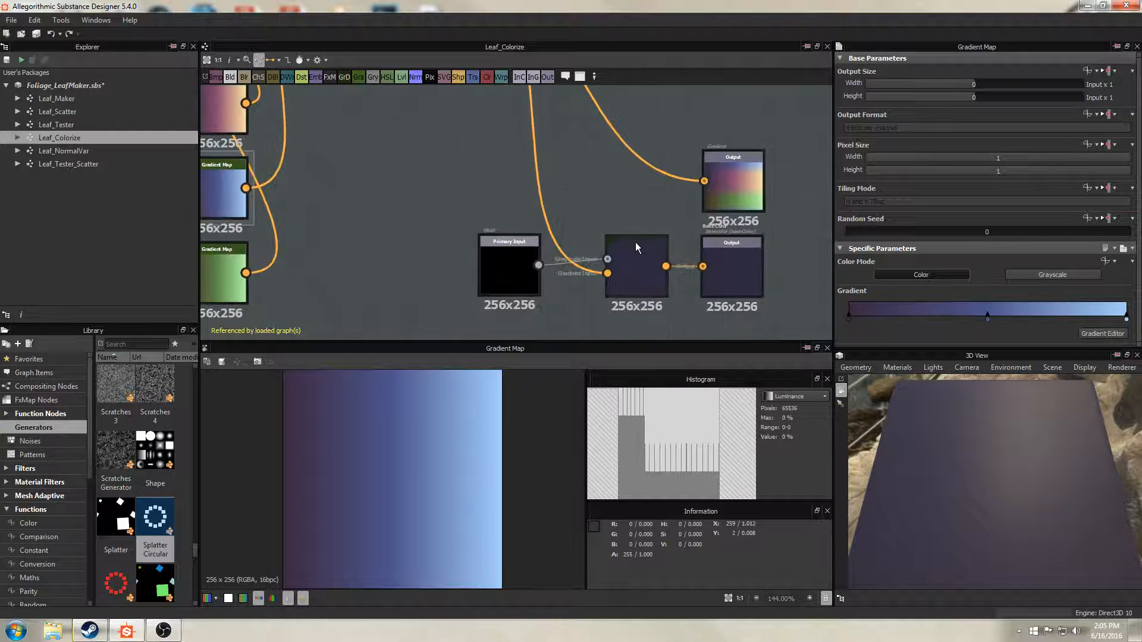
{"action": "left_click", "coordinate": [633, 245]}
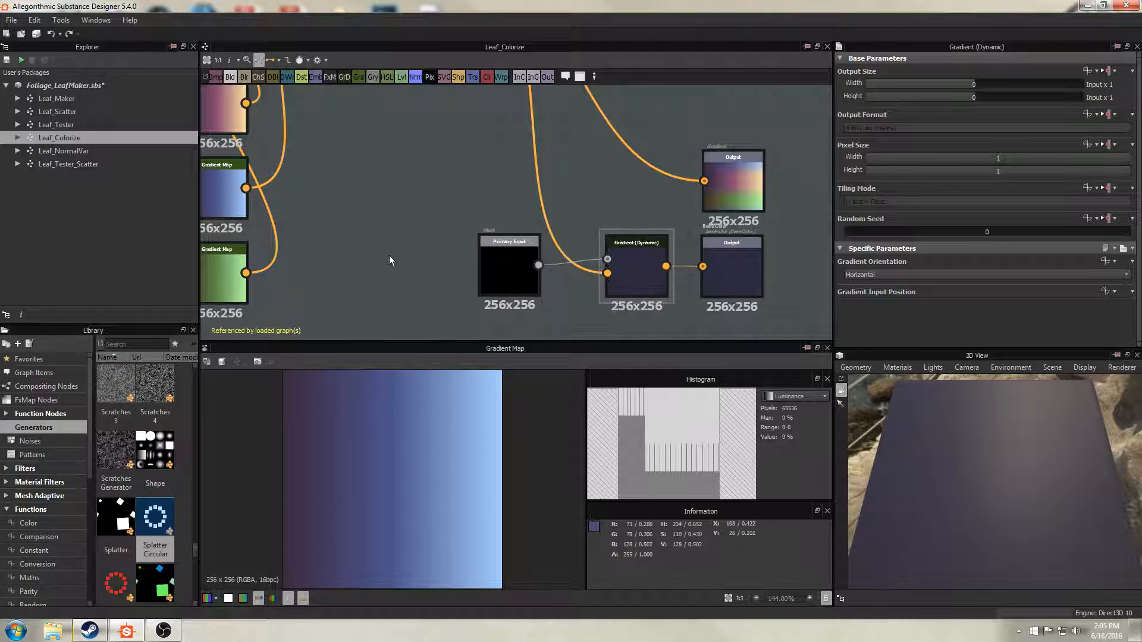
{"action": "middle_click_drag", "start_coordinate": [614, 178], "coordinate": [621, 214]}
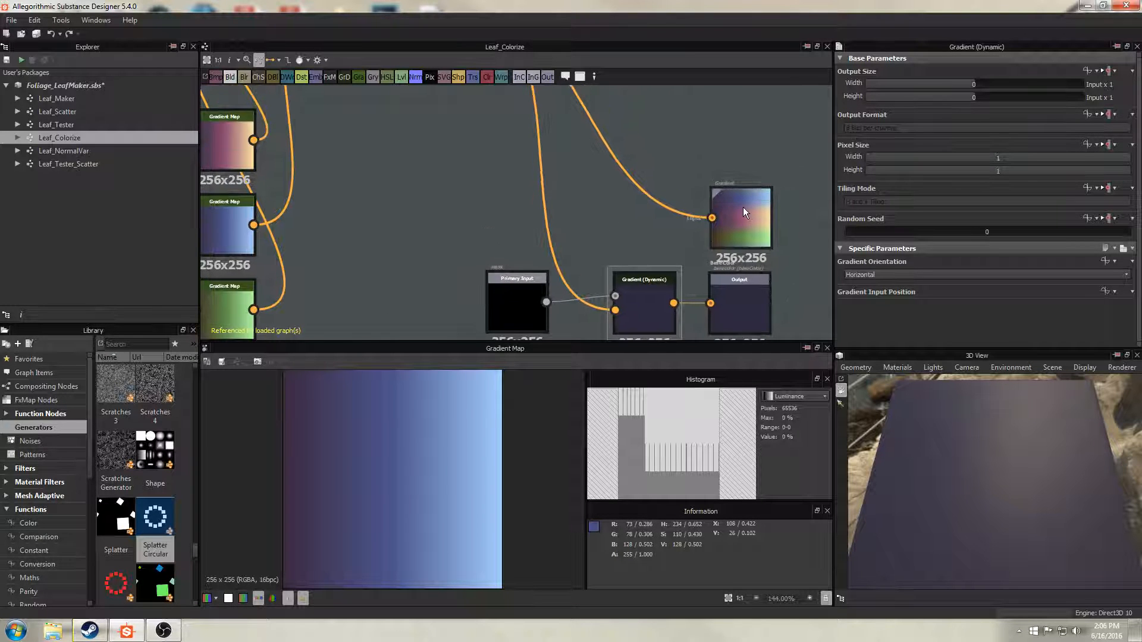
{"action": "left_click", "coordinate": [744, 207]}
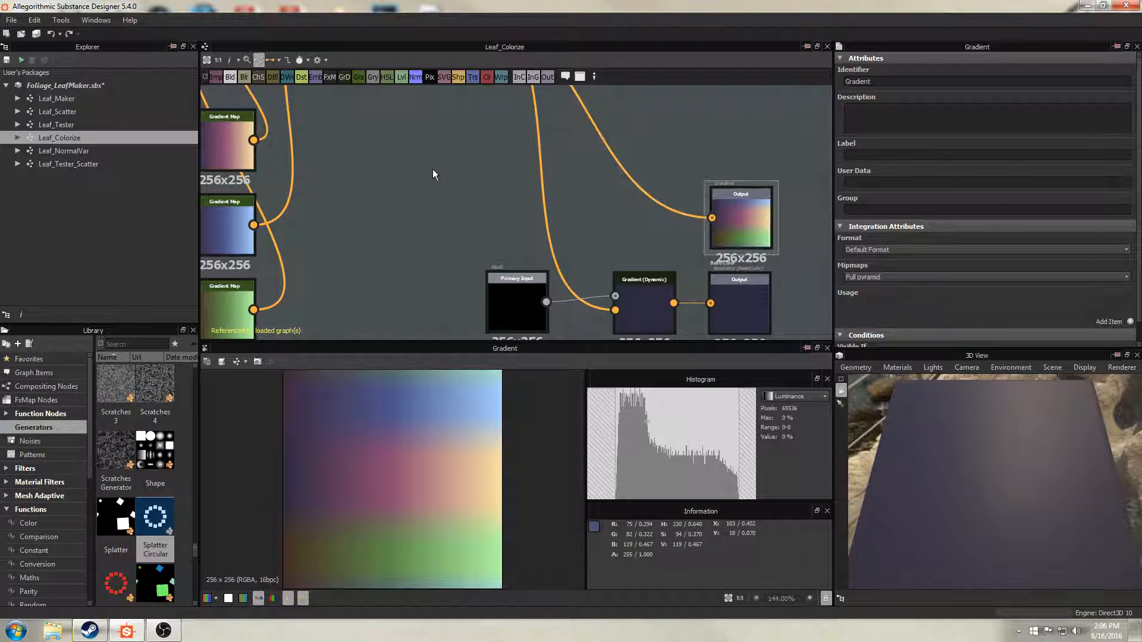
Preview the start of the mask chain in order: Gradient Linear 1, Contrast/Luminosity and Quantize Grayscale.
{"action": "scroll", "coordinate": [504, 260], "scroll_direction": "down", "scroll_amount": 2}
{"action": "middle_click_drag", "start_coordinate": [433, 169], "coordinate": [630, 236]}
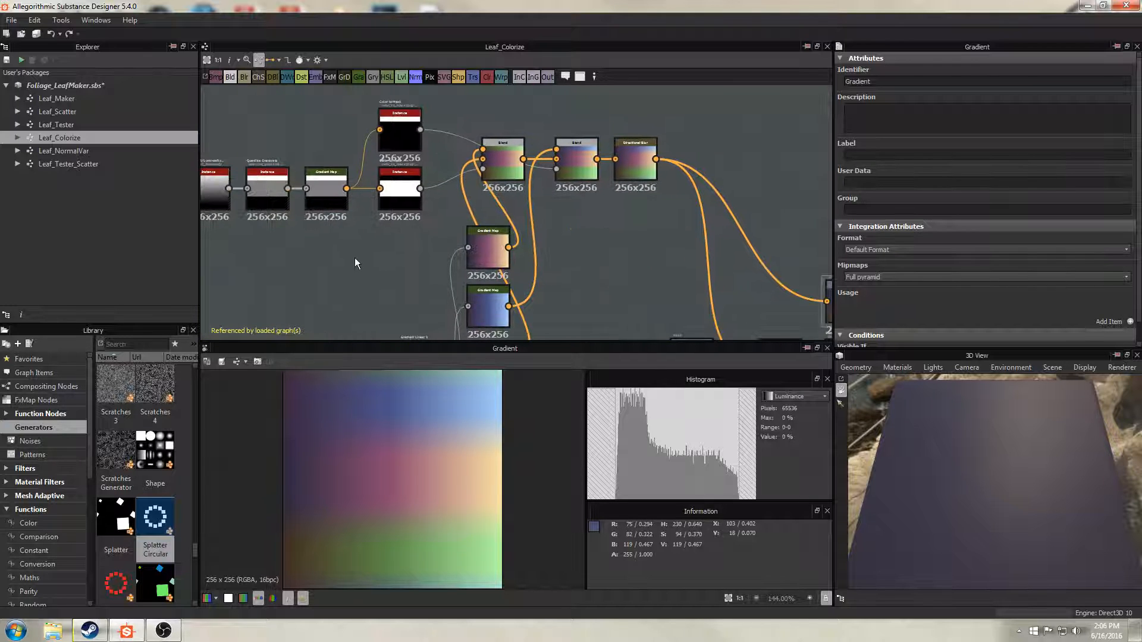
{"action": "middle_click_drag", "start_coordinate": [351, 256], "coordinate": [455, 266]}
{"action": "scroll", "coordinate": [371, 270], "scroll_direction": "up", "scroll_amount": 1}
{"action": "middle_click_drag", "start_coordinate": [372, 264], "coordinate": [436, 283]}
{"action": "scroll", "coordinate": [390, 266], "scroll_direction": "up", "scroll_amount": 1}
{"action": "scroll", "coordinate": [426, 279], "scroll_direction": "down", "scroll_amount": 1}
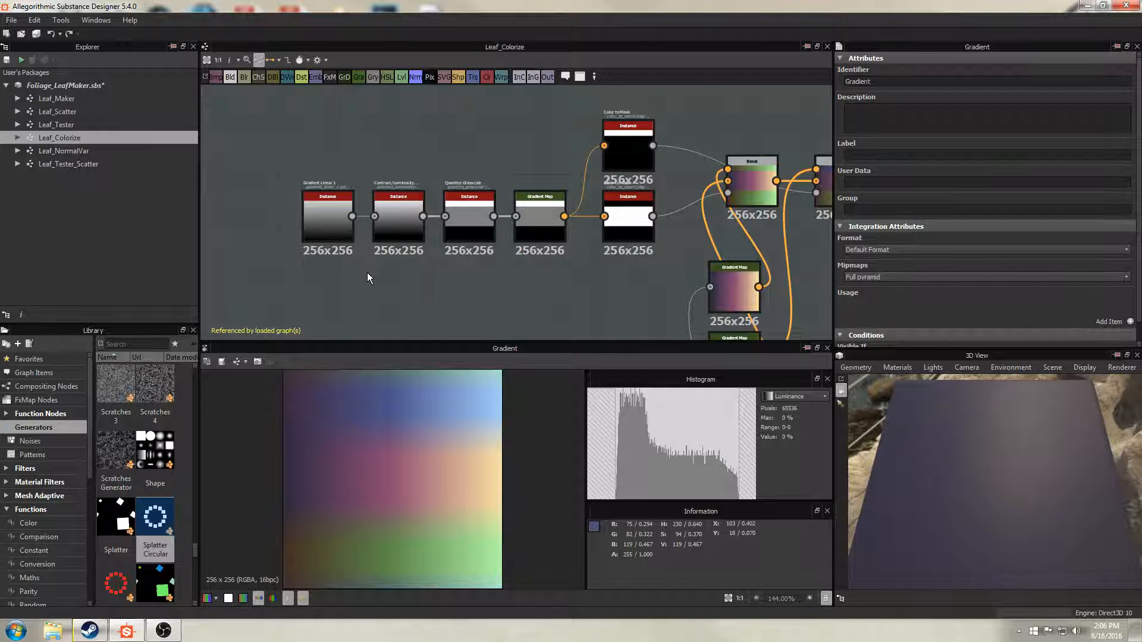
{"action": "left_click", "coordinate": [333, 233]}
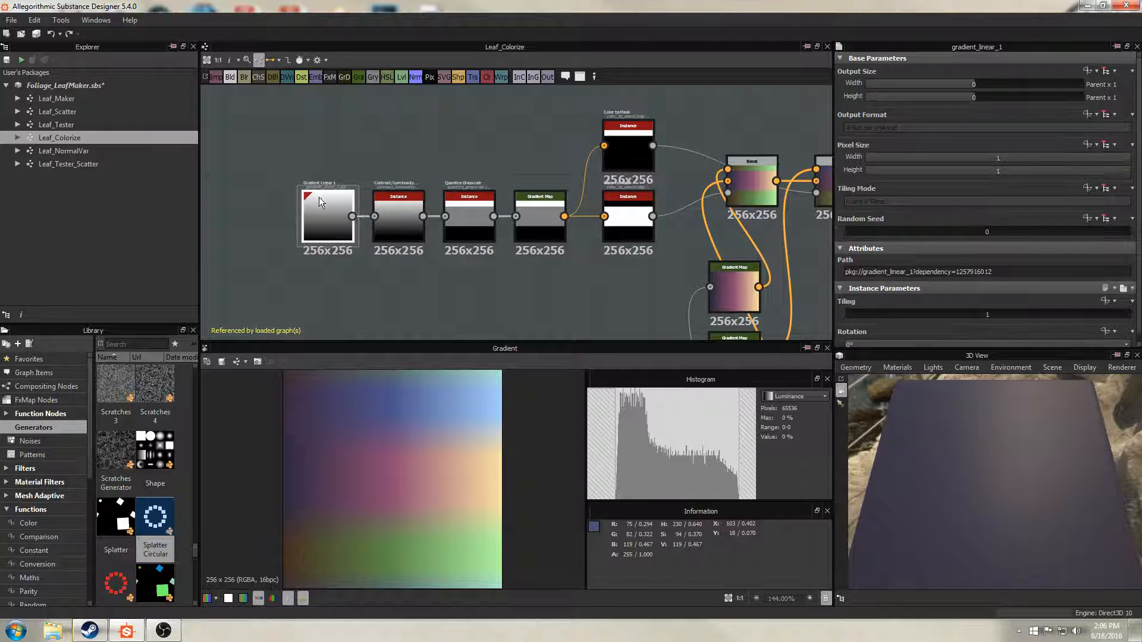
{"action": "double_click", "coordinate": [319, 212]}
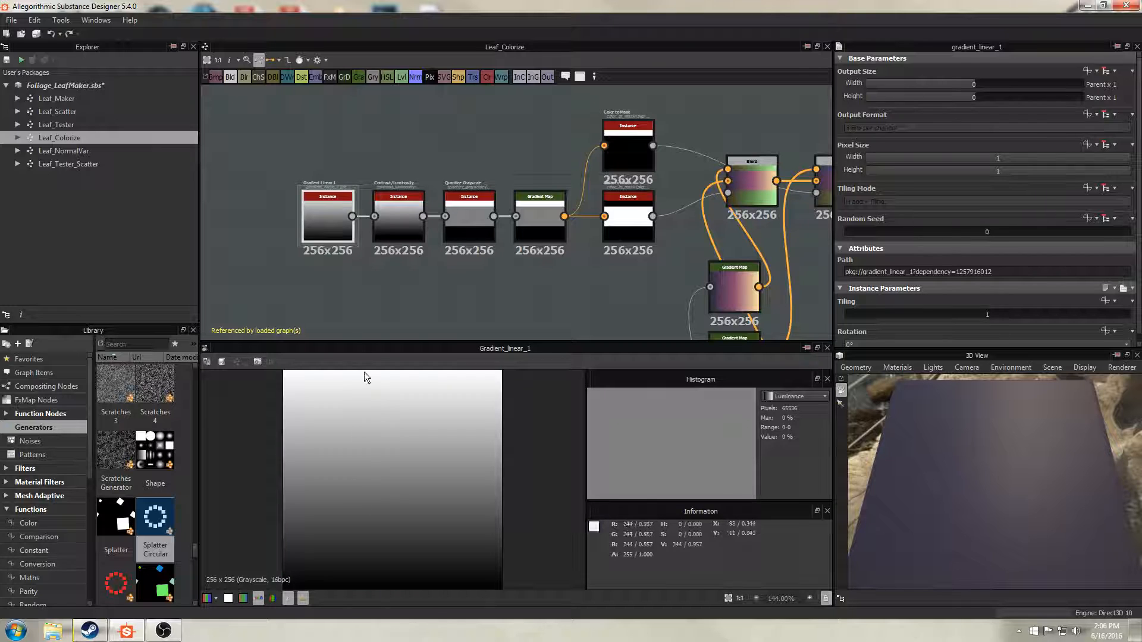
{"action": "double_click", "coordinate": [391, 220]}
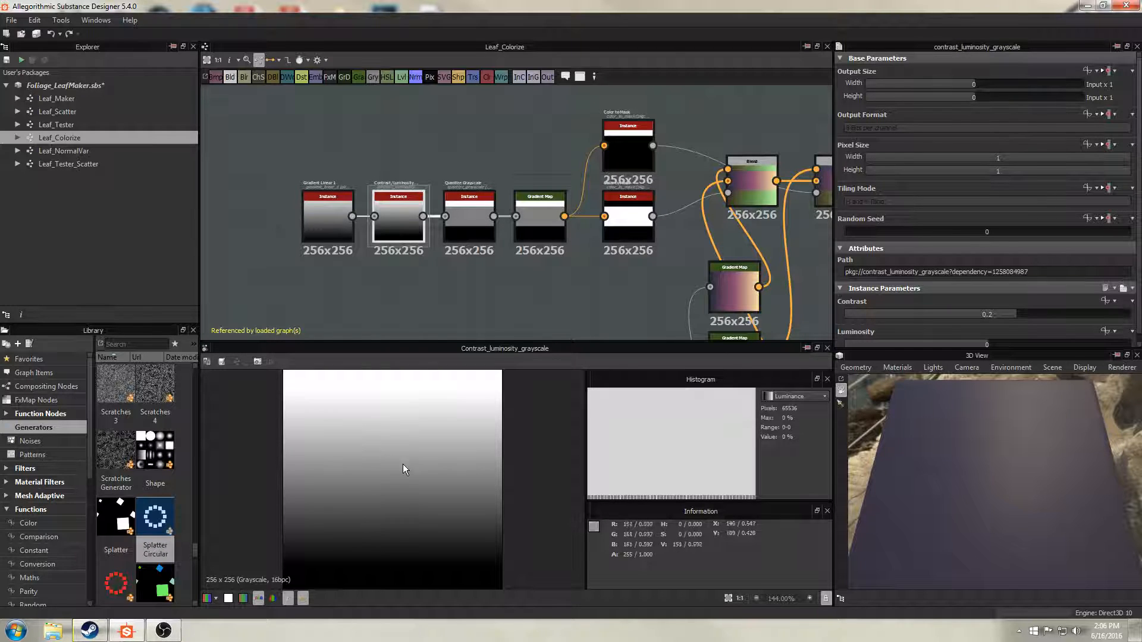
{"action": "double_click", "coordinate": [473, 225]}
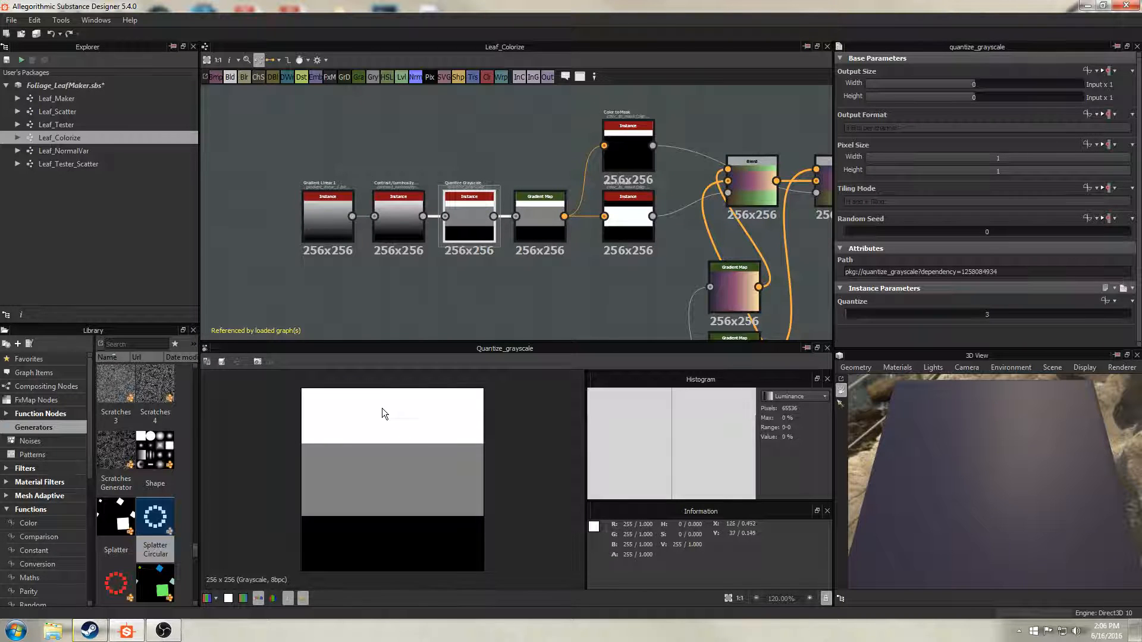
Check the Quantize Grayscale node's Quantize setting against the three colored Gradient Maps.
{"action": "left_click_drag", "start_coordinate": [850, 313], "coordinate": [845, 315]}
{"action": "middle_click_drag", "start_coordinate": [678, 303], "coordinate": [607, 208]}
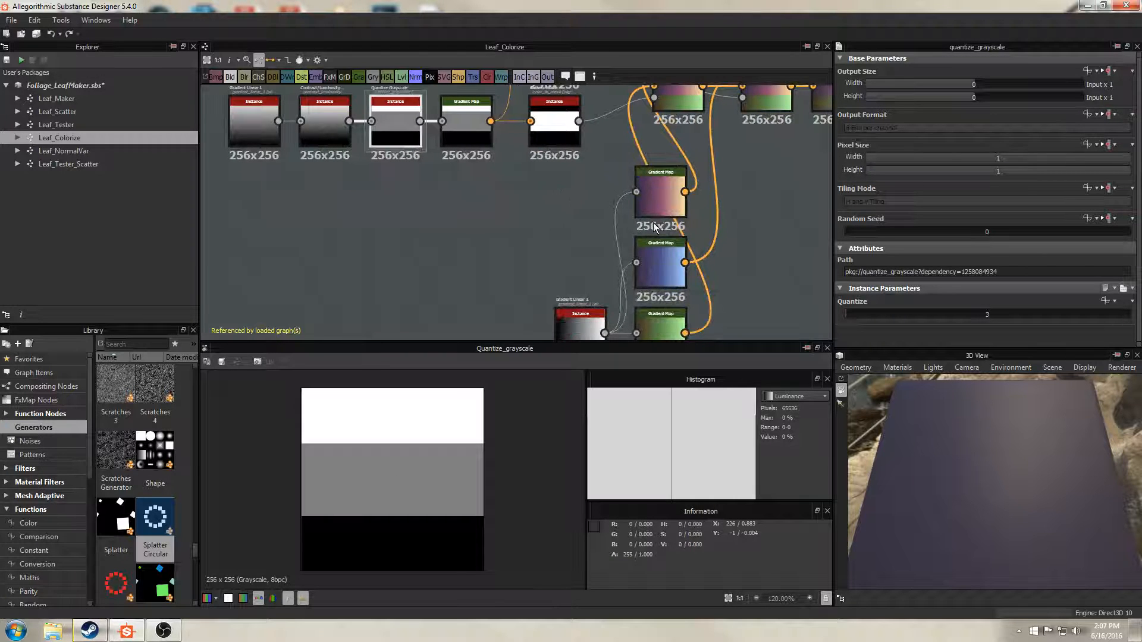
{"action": "middle_click_drag", "start_coordinate": [508, 238], "coordinate": [544, 312]}
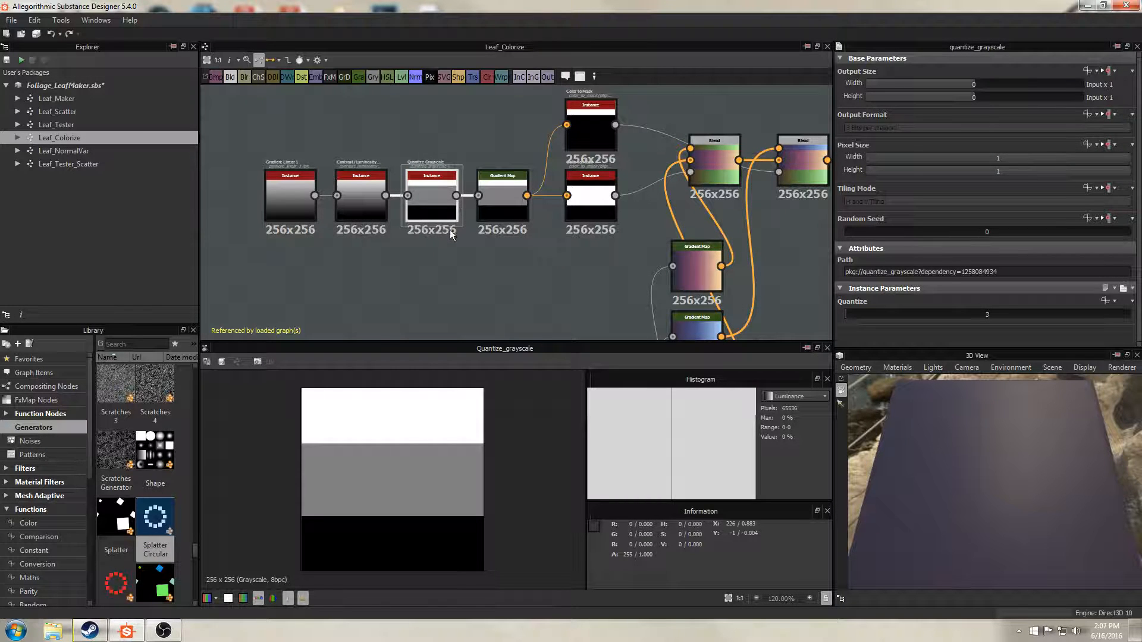
{"action": "middle_click_drag", "start_coordinate": [481, 242], "coordinate": [475, 249]}
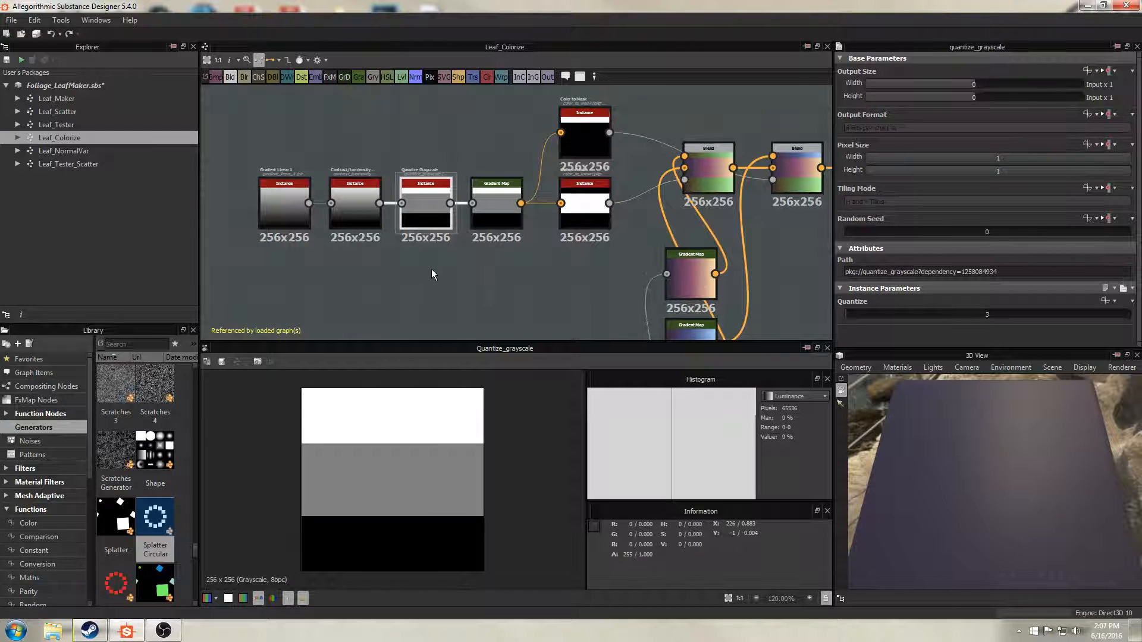
Slightly adjust the Contrast of the Contrast/Luminosity node and check the bands in the Quantize Grayscale preview.
{"action": "left_click", "coordinate": [348, 209]}
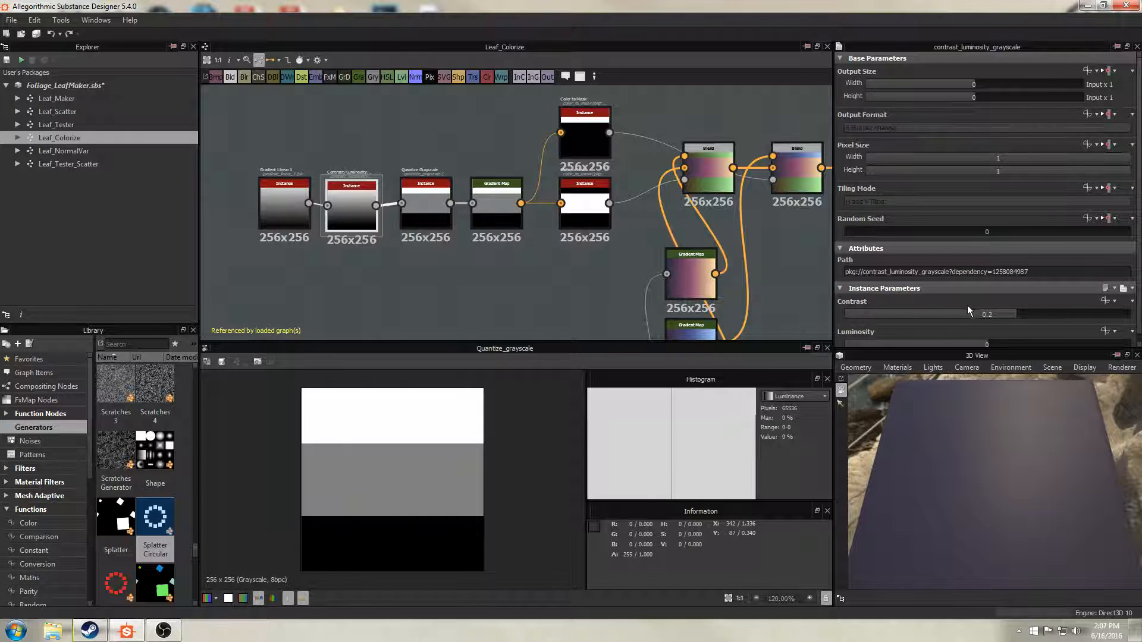
{"action": "mouse_move", "coordinate": [1016, 312]}
{"action": "left_mouse_down"}
{"action": "mouse_move", "coordinate": [1029, 314]}
{"action": "mouse_move", "coordinate": [1005, 316]}
{"action": "mouse_move", "coordinate": [1018, 314]}
{"action": "left_mouse_up"}
{"action": "left_click", "coordinate": [434, 219]}
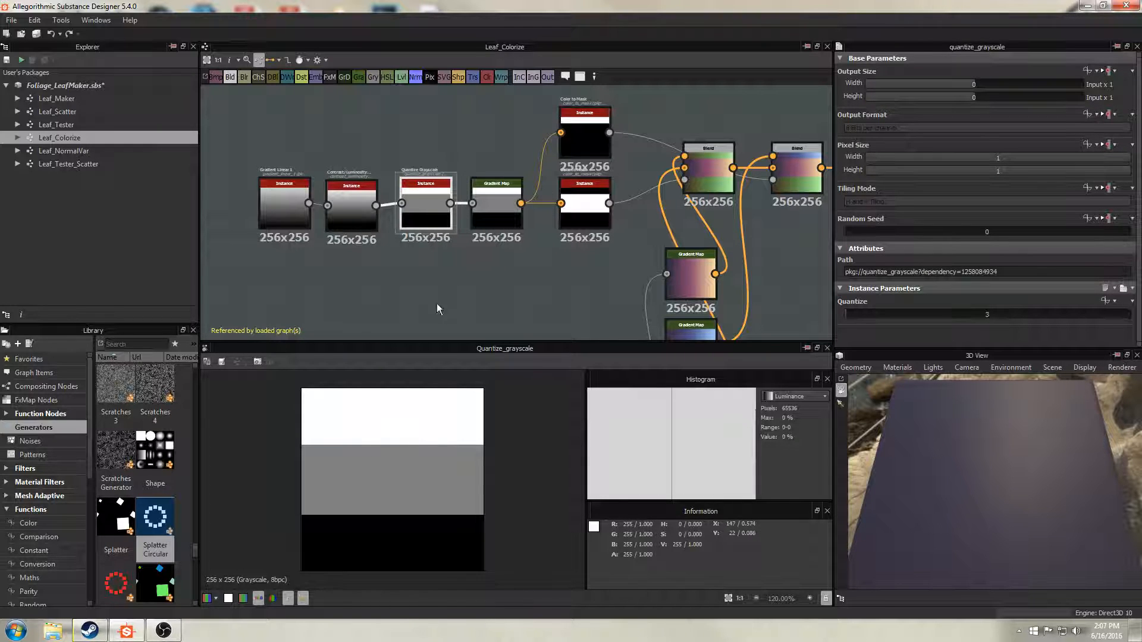
{"action": "left_click", "coordinate": [444, 288]}
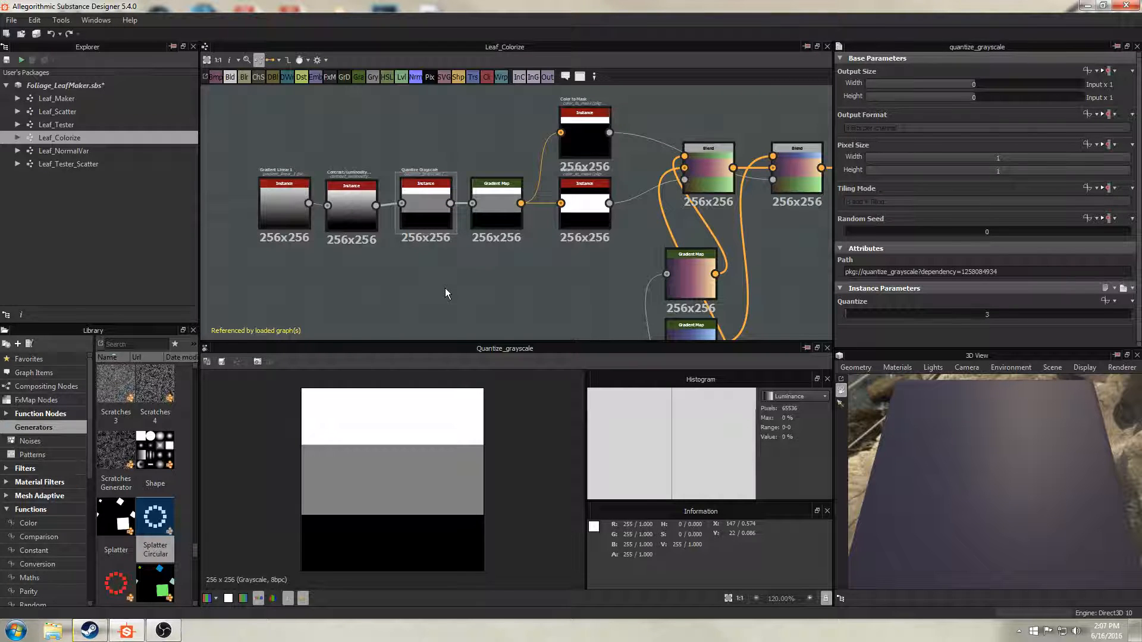
Inspect the black-to-white Gradient Map that follows Quantize Grayscale and preview its result.
{"action": "middle_click_drag", "start_coordinate": [436, 251], "coordinate": [353, 269]}
{"action": "left_click", "coordinate": [414, 218]}
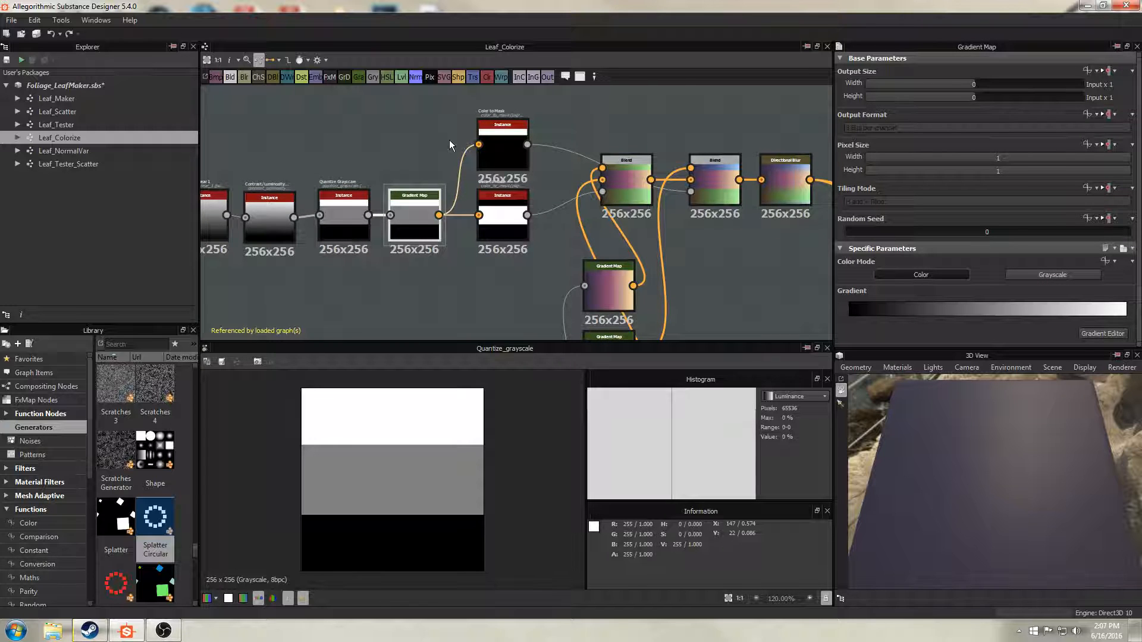
{"action": "middle_click_drag", "start_coordinate": [449, 140], "coordinate": [367, 138]}
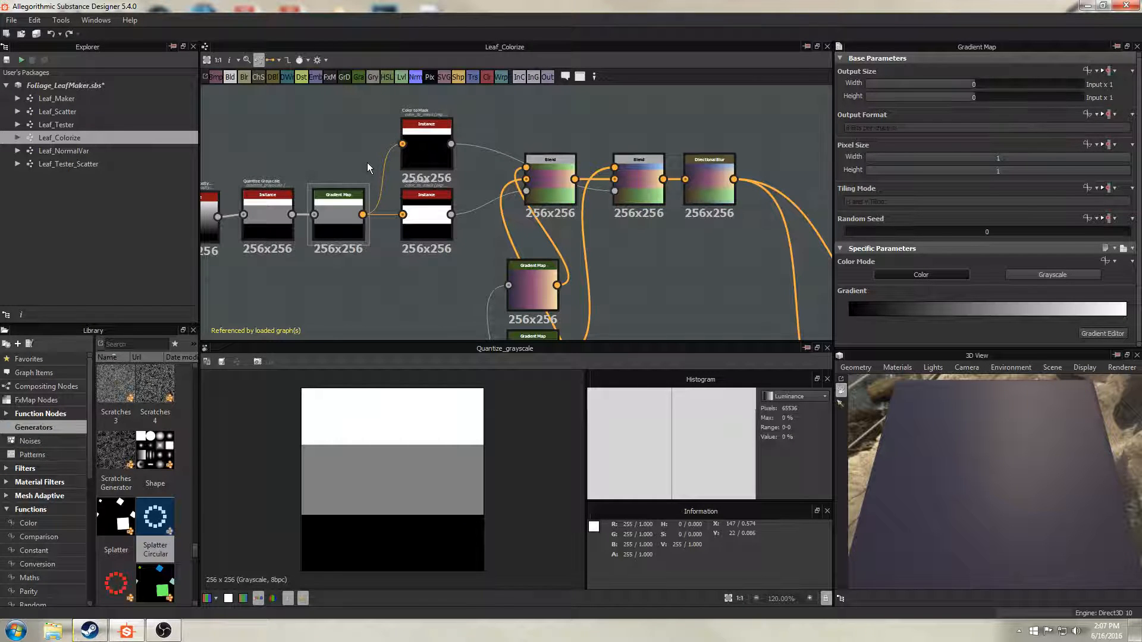
{"action": "double_click", "coordinate": [341, 212]}
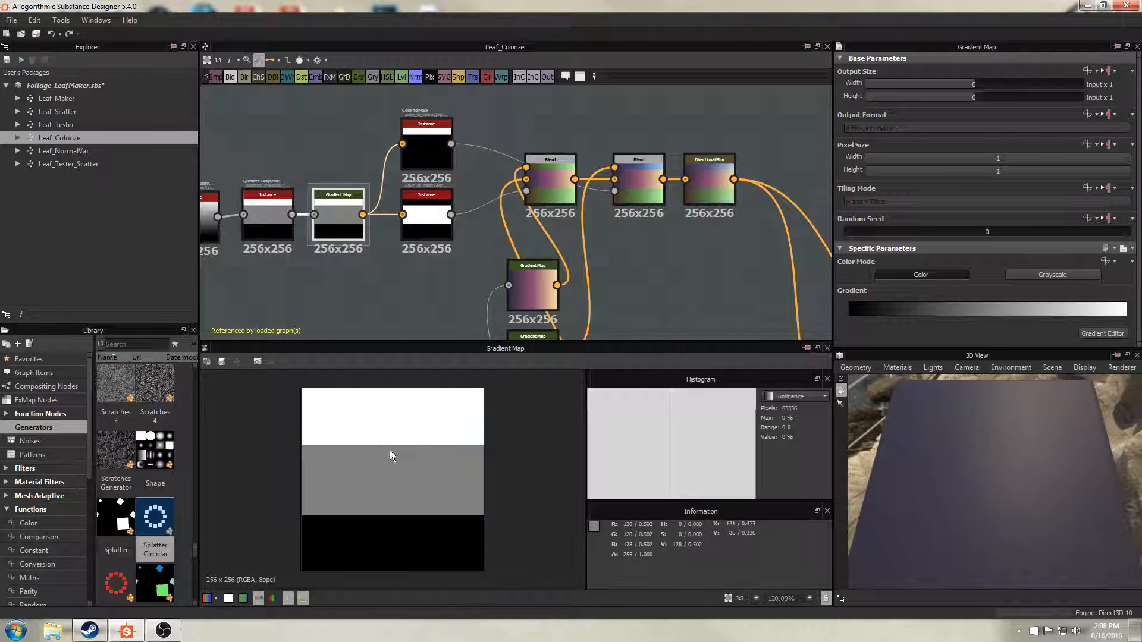
Preview the upper Color to Mask node and trace the green Gradient Map's connection to the first Blend node.
{"action": "left_click", "coordinate": [430, 156]}
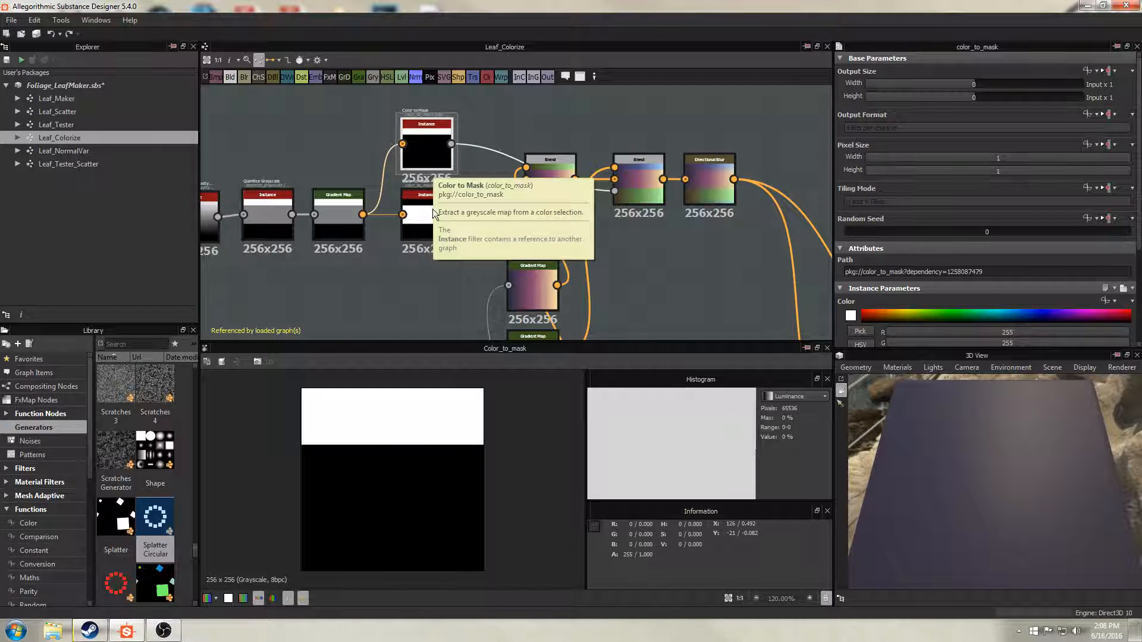
{"action": "middle_click_drag", "start_coordinate": [458, 285], "coordinate": [395, 168]}
{"action": "left_click", "coordinate": [476, 295]}
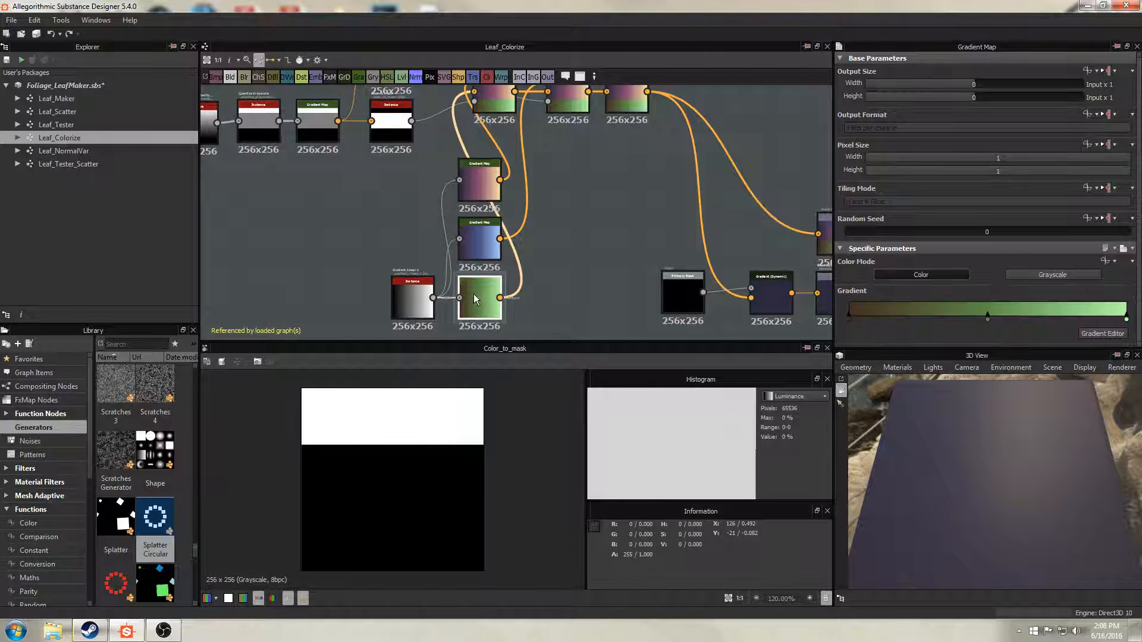
{"action": "middle_click_drag", "start_coordinate": [494, 279], "coordinate": [495, 347]}
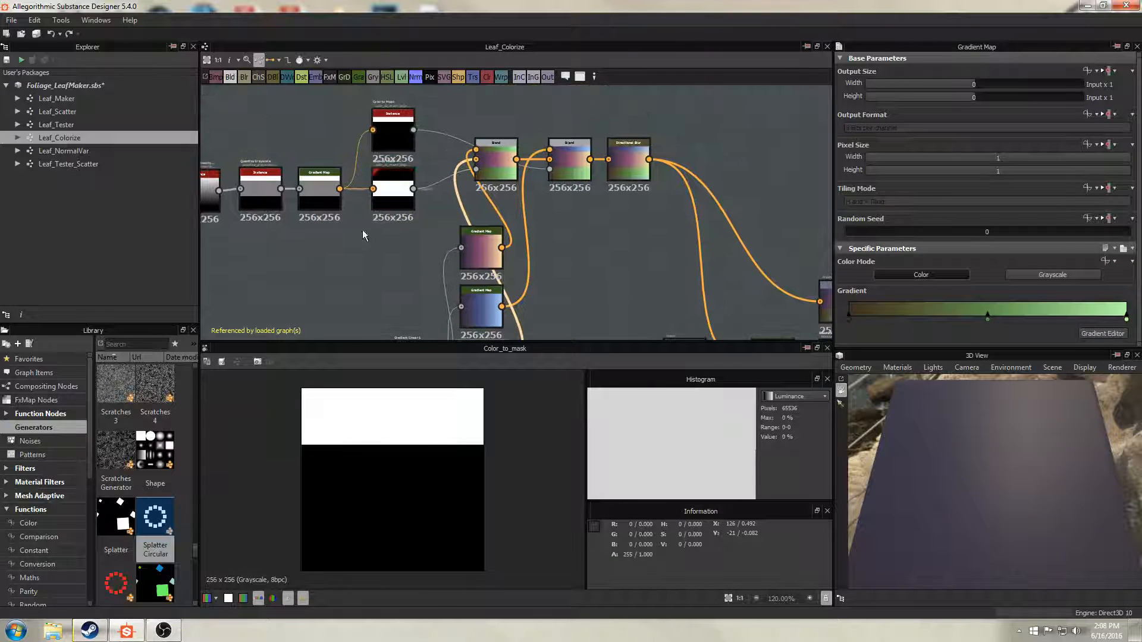
Preview the lower Color to Mask, both Blend nodes and the upper Color to Mask to examine how the gradients are masked together.
{"action": "left_click", "coordinate": [399, 195]}
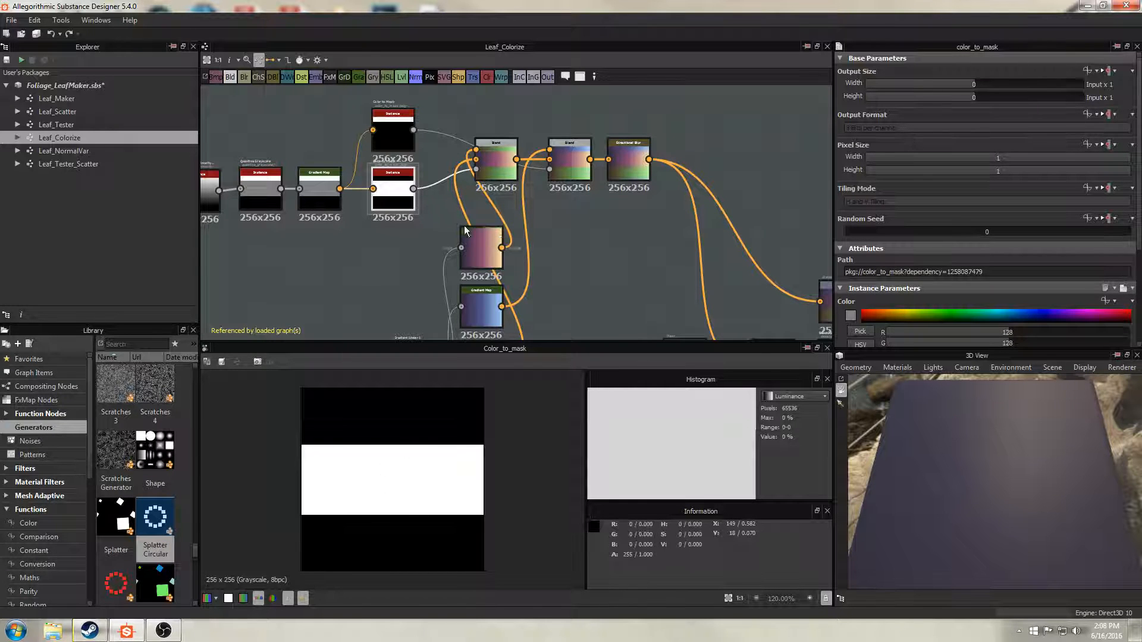
{"action": "double_click", "coordinate": [491, 176]}
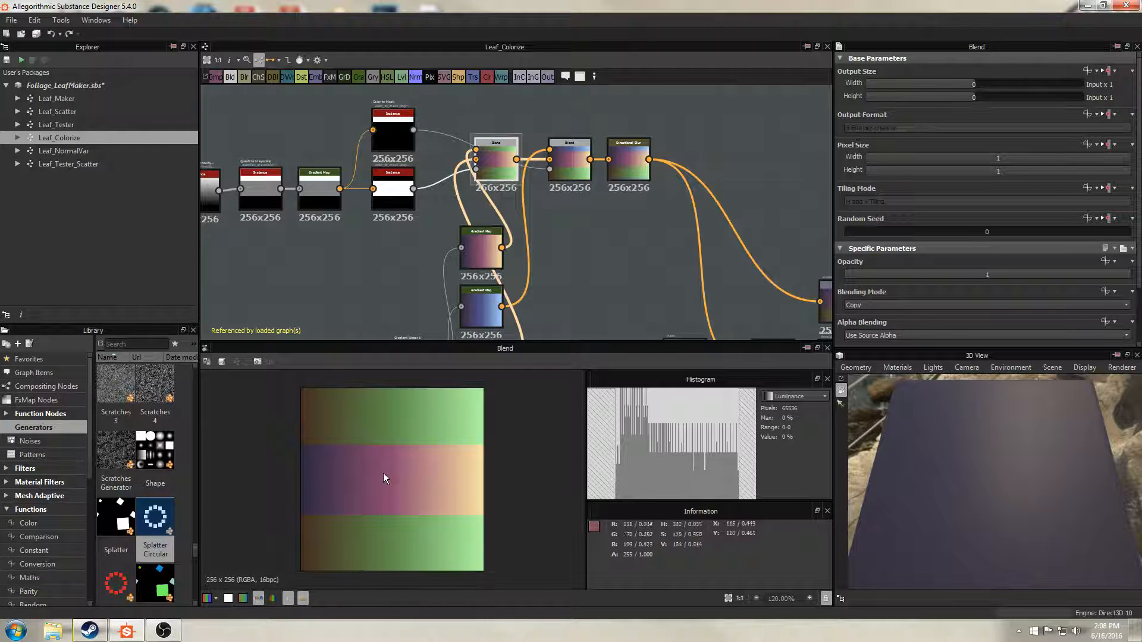
{"action": "double_click", "coordinate": [549, 170]}
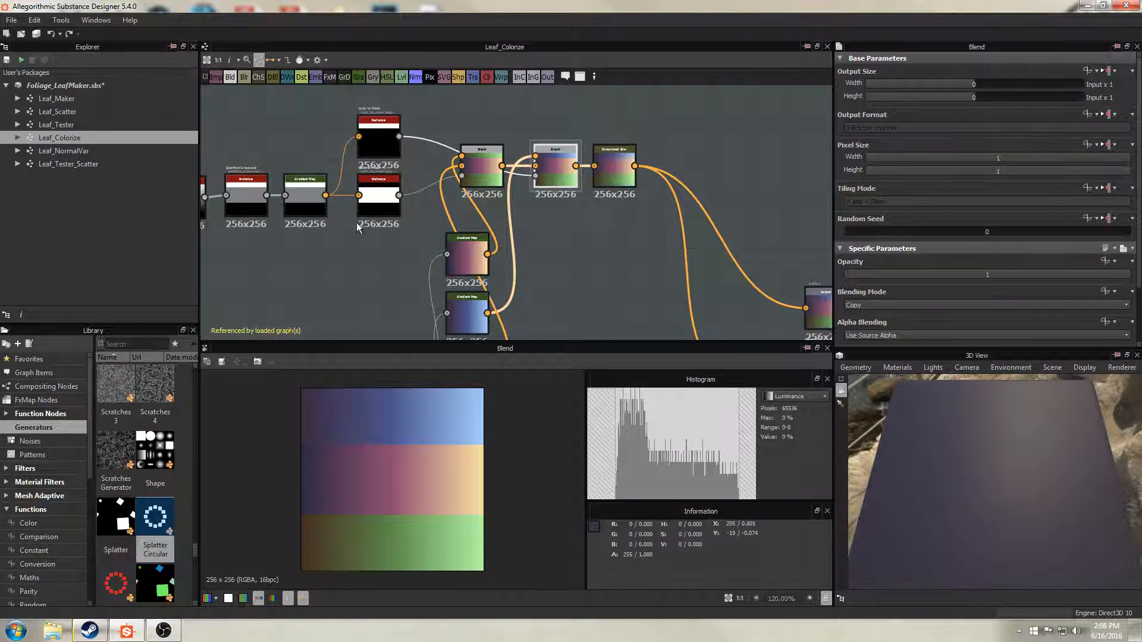
{"action": "double_click", "coordinate": [373, 126]}
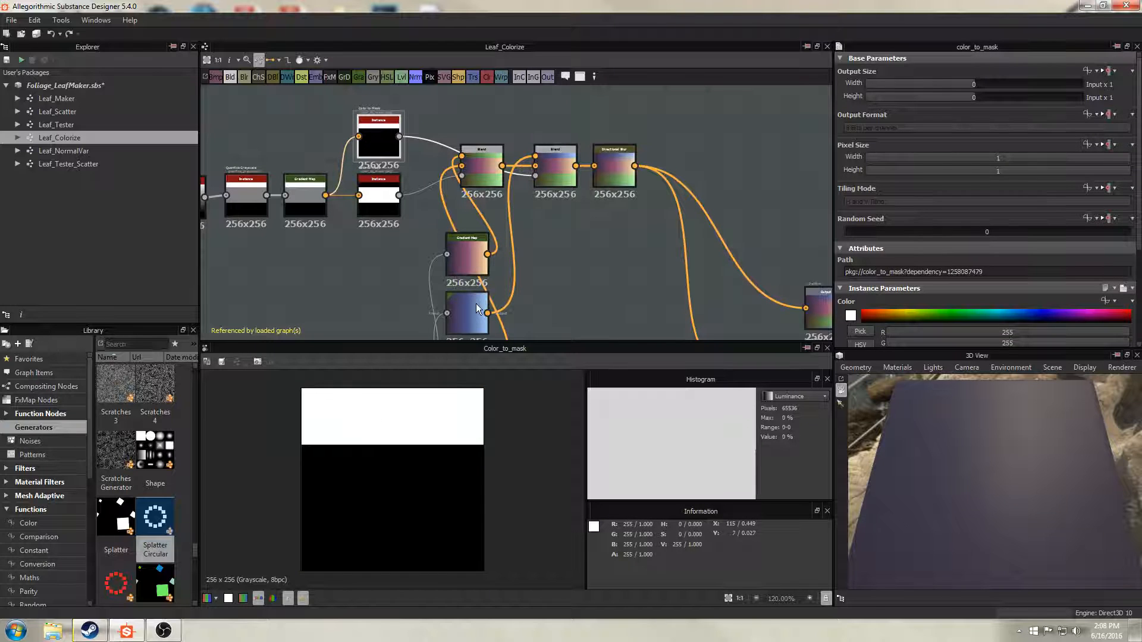
{"action": "middle_click_drag", "start_coordinate": [567, 257], "coordinate": [533, 246]}
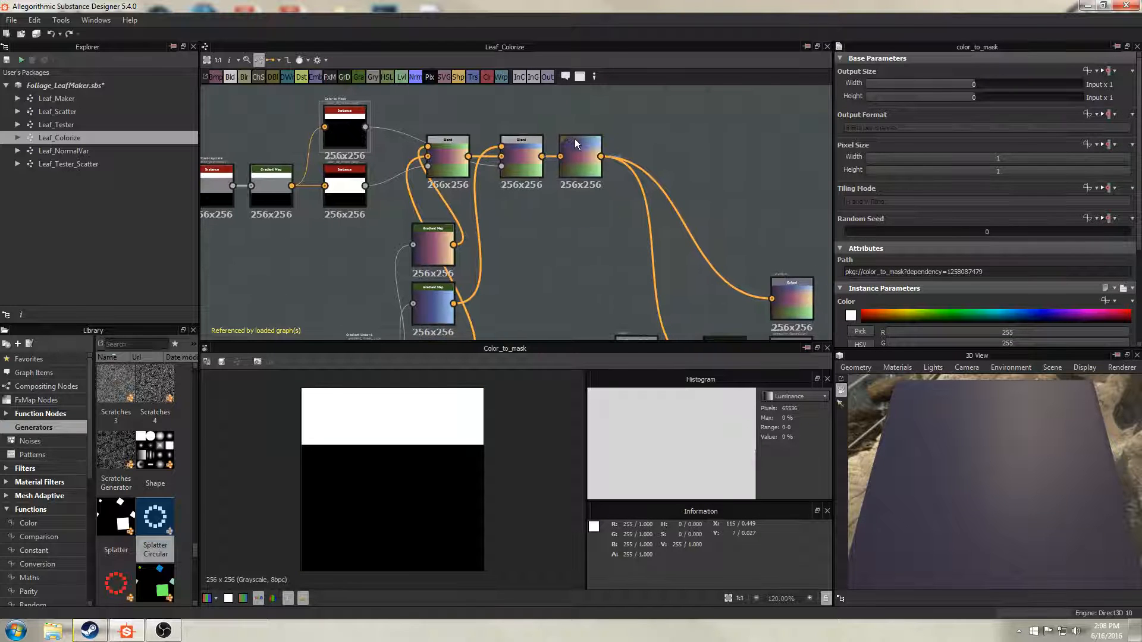
Preview the Directional Blur node's result and show it tiled in the 2D view to examine the softened gradient bands.
{"action": "double_click", "coordinate": [580, 146]}
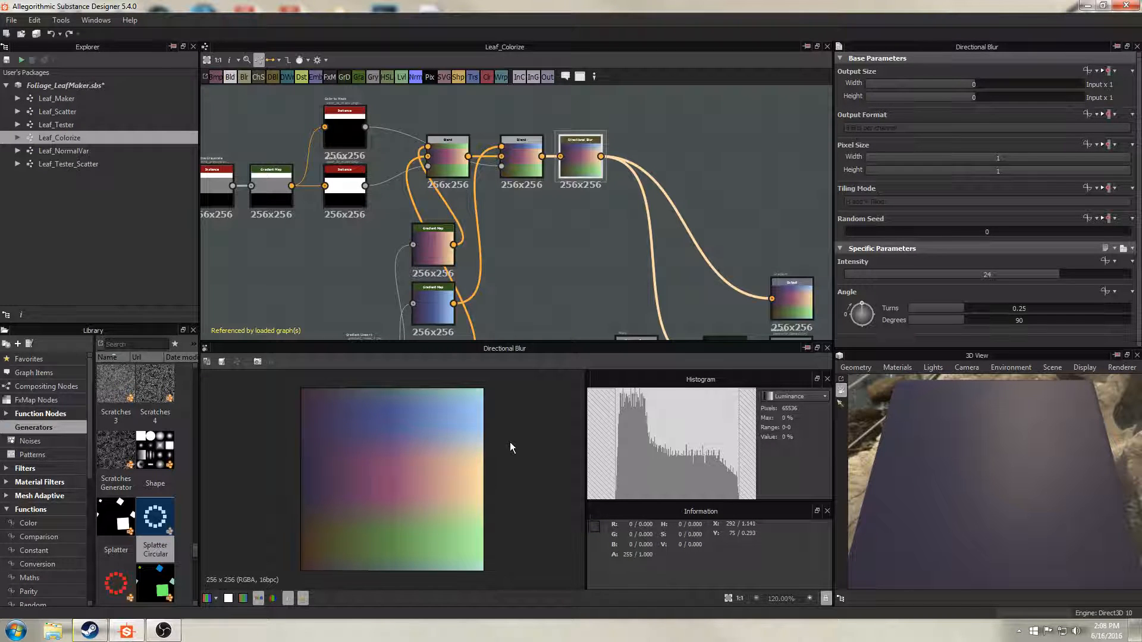
{"action": "key", "text": "space"}
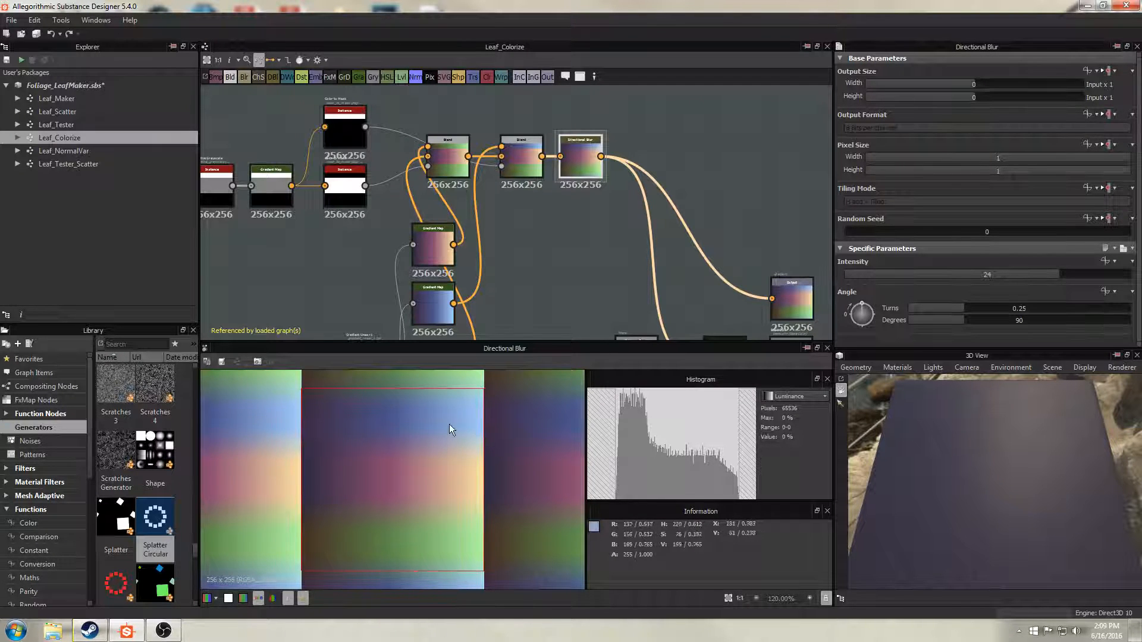
{"action": "left_click", "coordinate": [531, 244]}
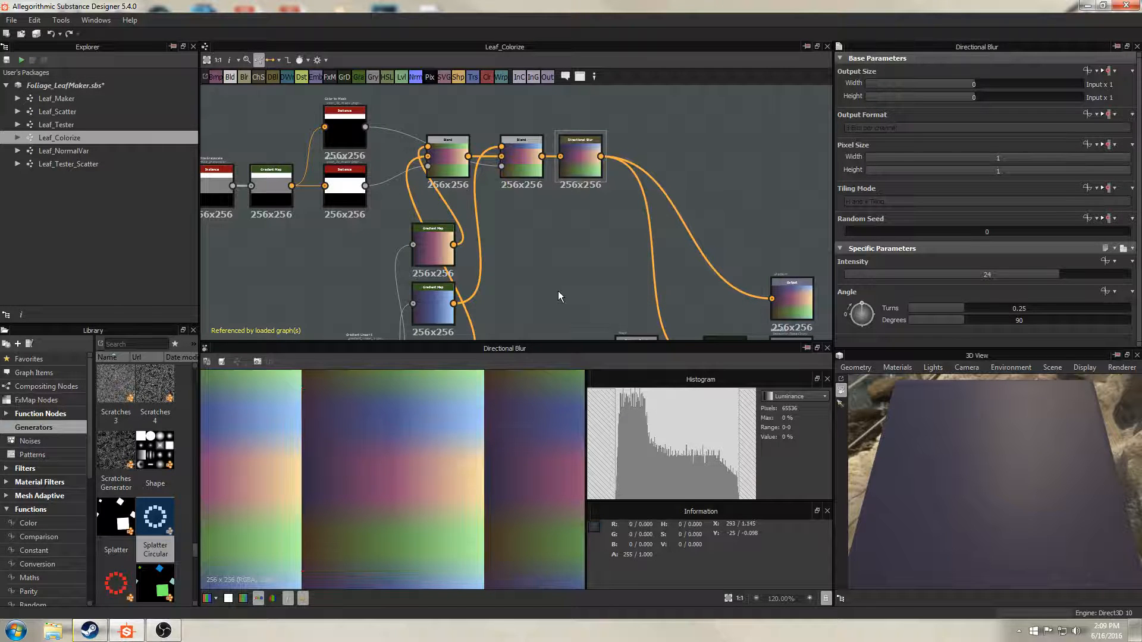
{"action": "left_click", "coordinate": [573, 161]}
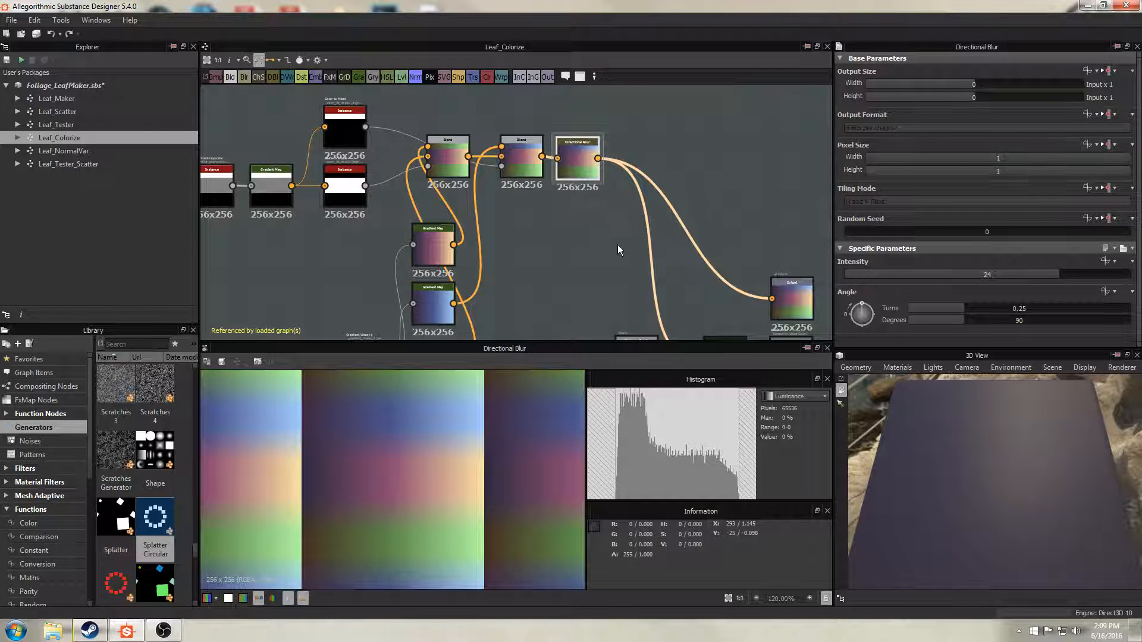
Trace the Directional Blur's connections to the end of the graph and inspect the Gradient output node.
{"action": "scroll", "coordinate": [618, 243], "scroll_direction": "down", "scroll_amount": 1}
{"action": "middle_click_drag", "start_coordinate": [618, 244], "coordinate": [441, 160]}
{"action": "left_click", "coordinate": [547, 168]}
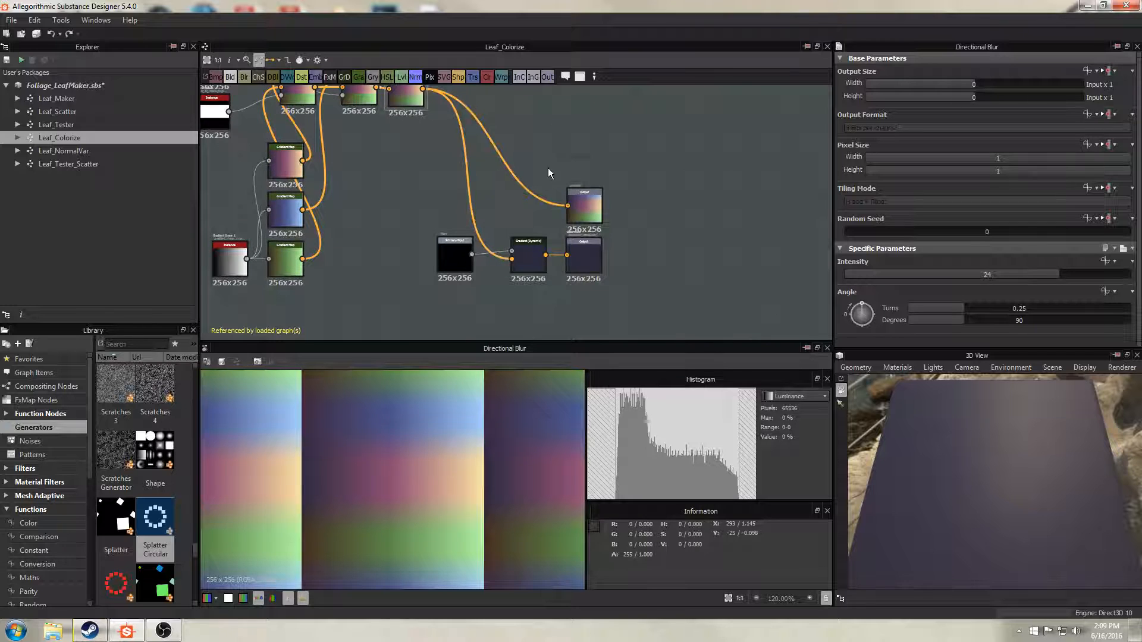
{"action": "left_click", "coordinate": [589, 202]}
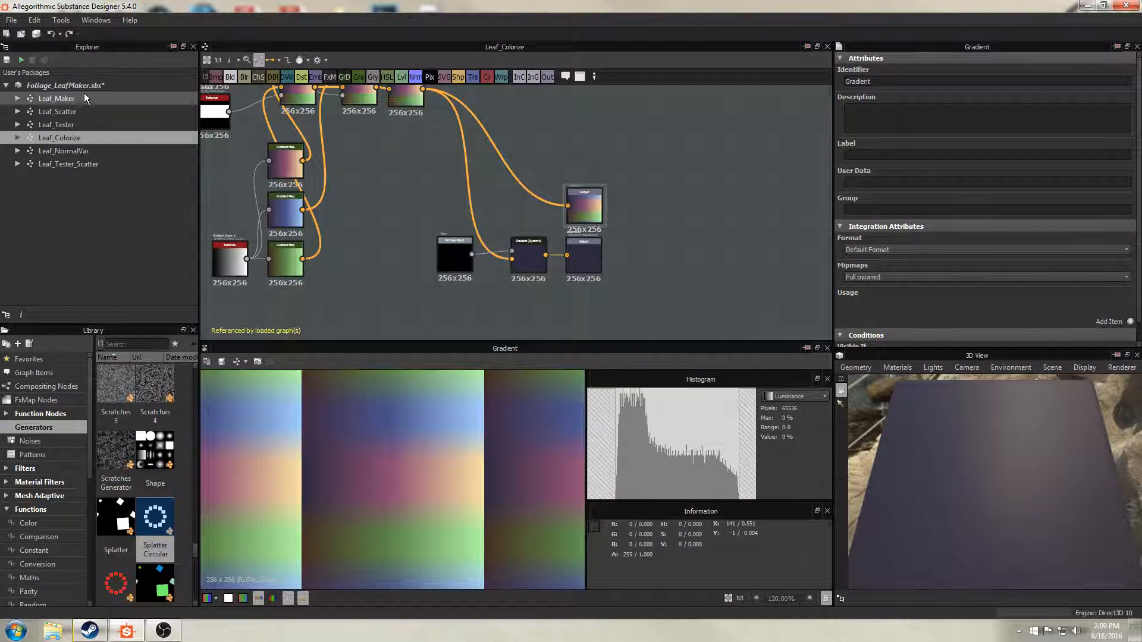
In the Leaf_Tester graph, try the Leaf_Colorize node's Gradient_Position at 0.86 and 0.7, and set it to 0.91.
{"action": "double_click", "coordinate": [62, 128]}
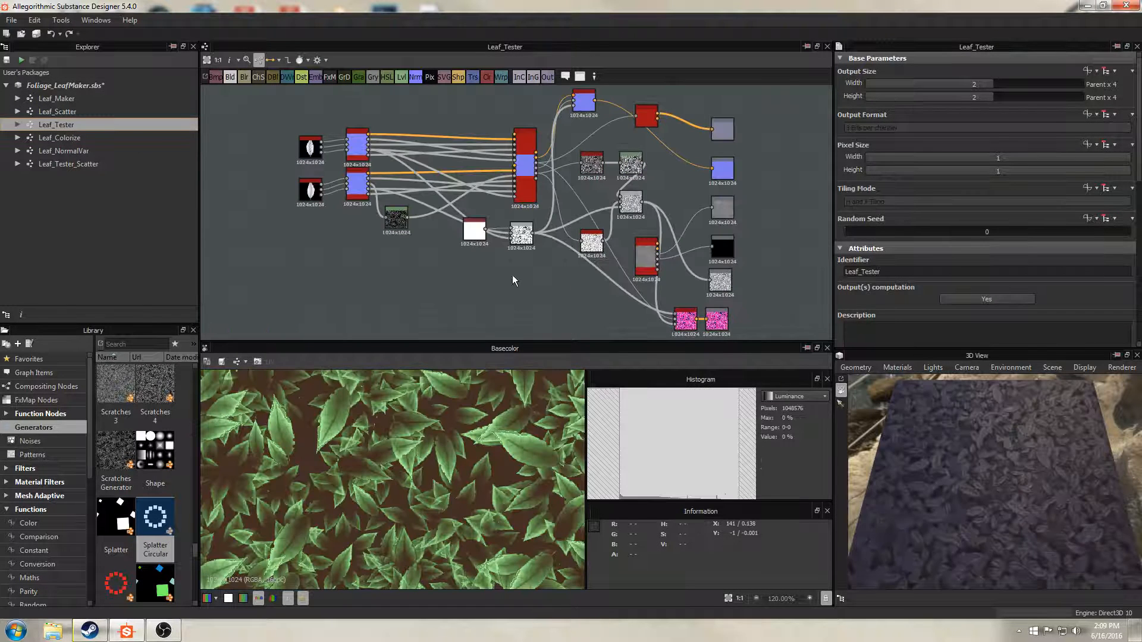
{"action": "left_click_drag", "start_coordinate": [983, 509], "coordinate": [948, 488]}
{"action": "left_click", "coordinate": [646, 116]}
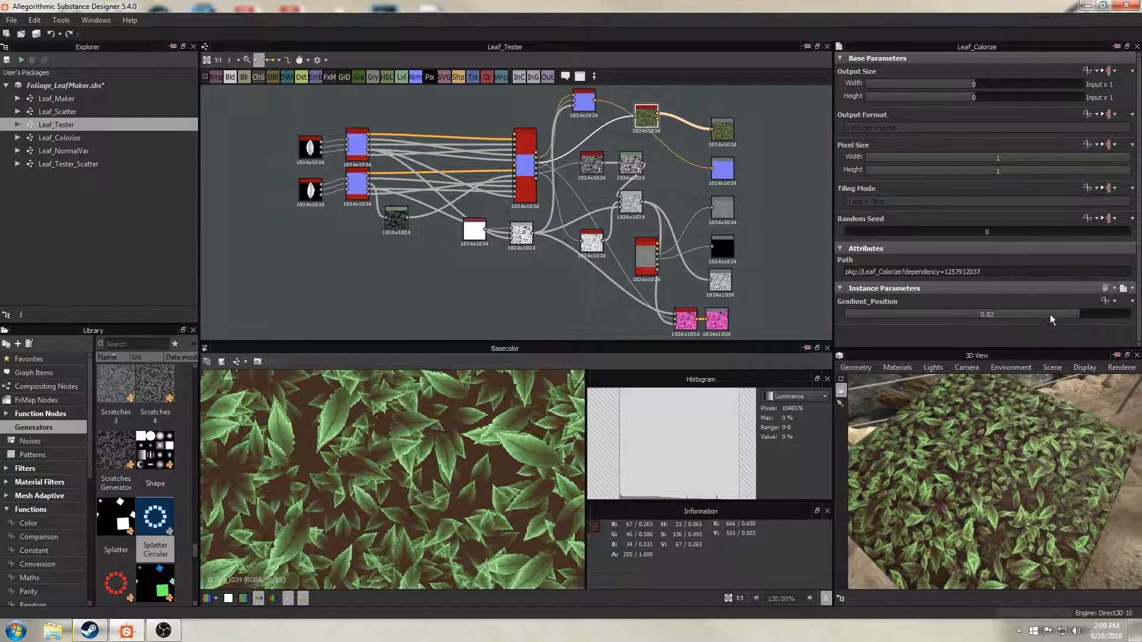
{"action": "left_click_drag", "start_coordinate": [1050, 320], "coordinate": [1092, 317]}
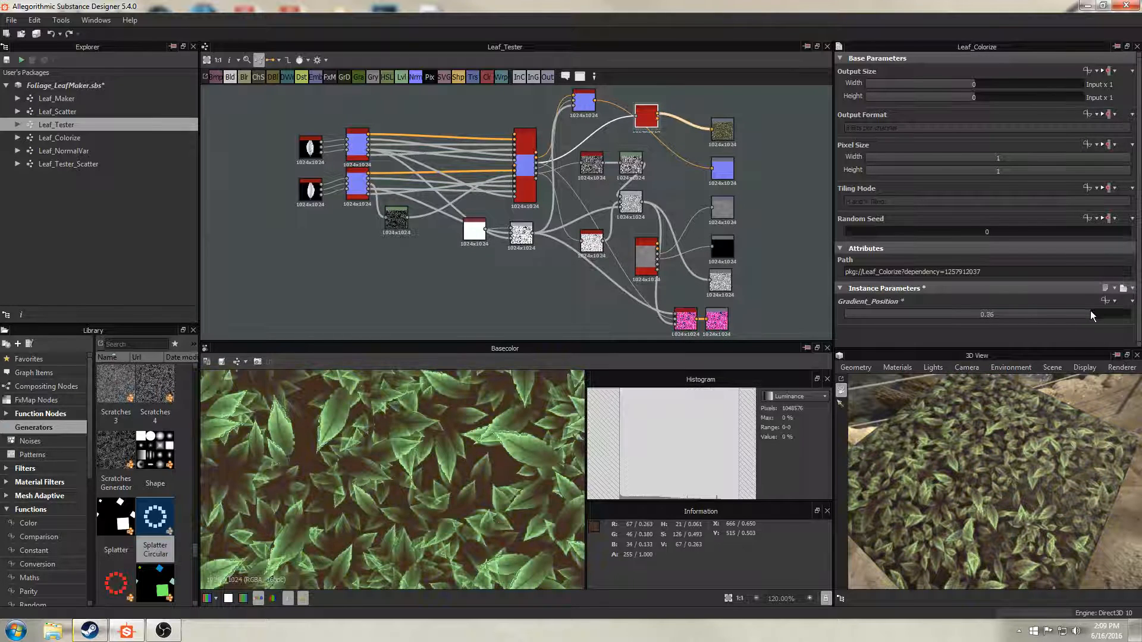
{"action": "left_click_drag", "start_coordinate": [940, 485], "coordinate": [976, 417]}
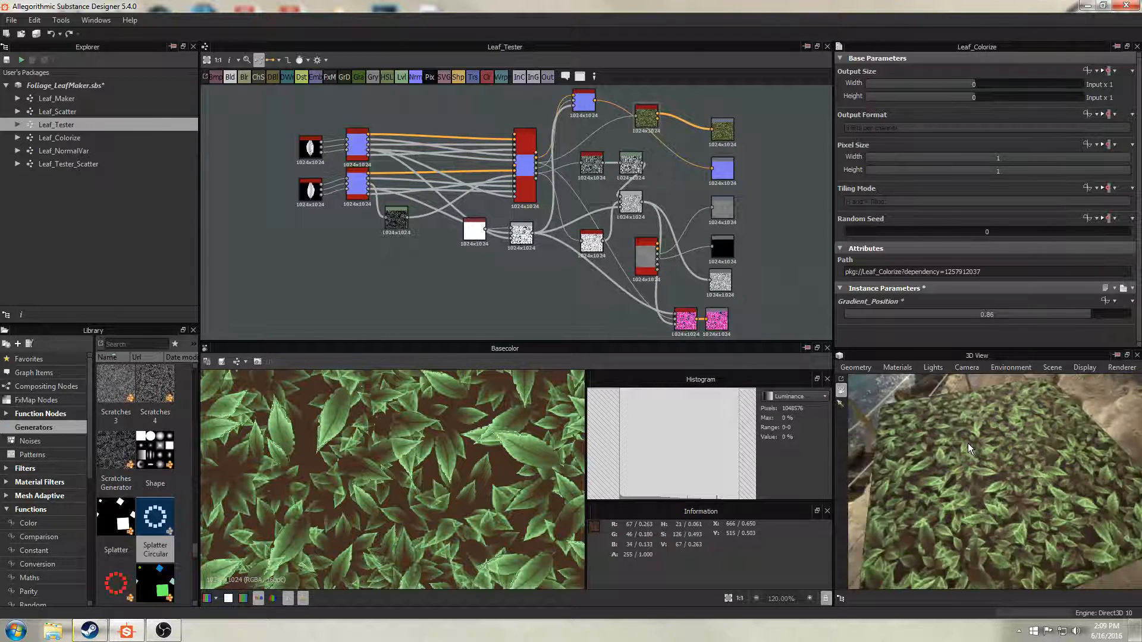
{"action": "left_click", "coordinate": [1045, 315]}
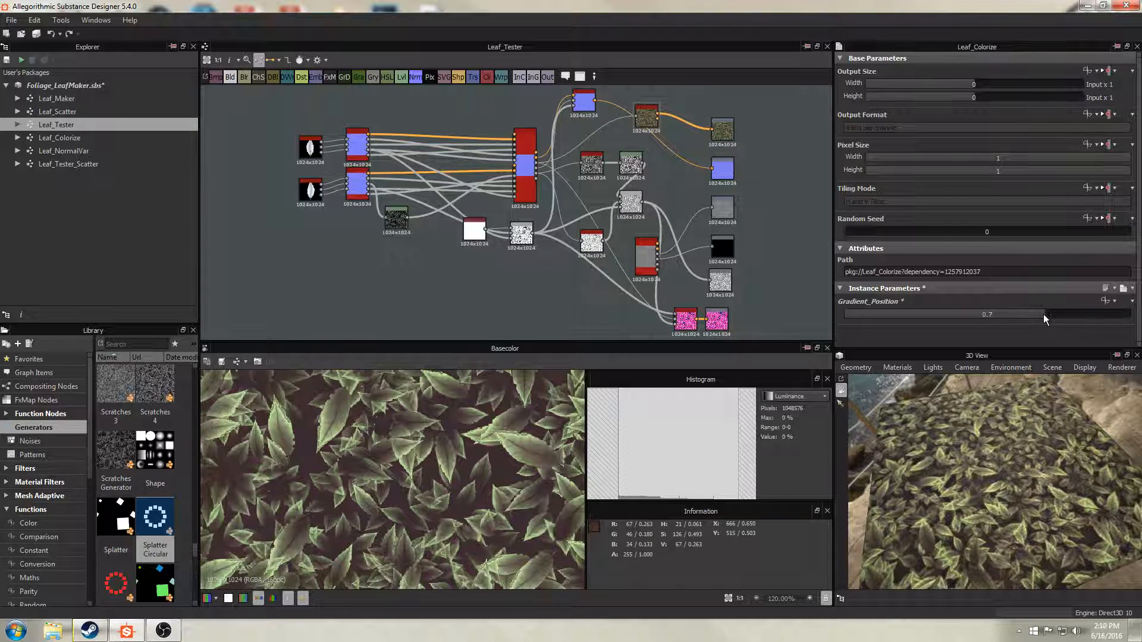
{"action": "left_click_drag", "start_coordinate": [1047, 319], "coordinate": [1111, 315]}
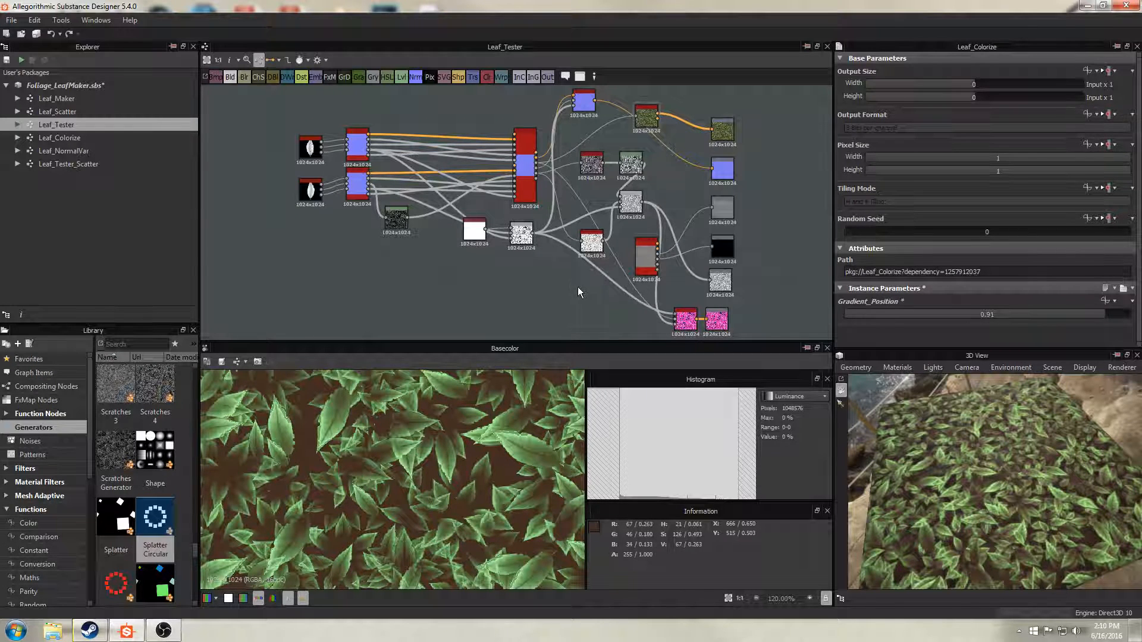
Open the Leaf_Tester_Scatter graph and preview its Leaf_Maker and Leaf_Scatter nodes, checking the leaf cluster in 3D.
{"action": "middle_click_drag", "start_coordinate": [676, 252], "coordinate": [651, 260]}
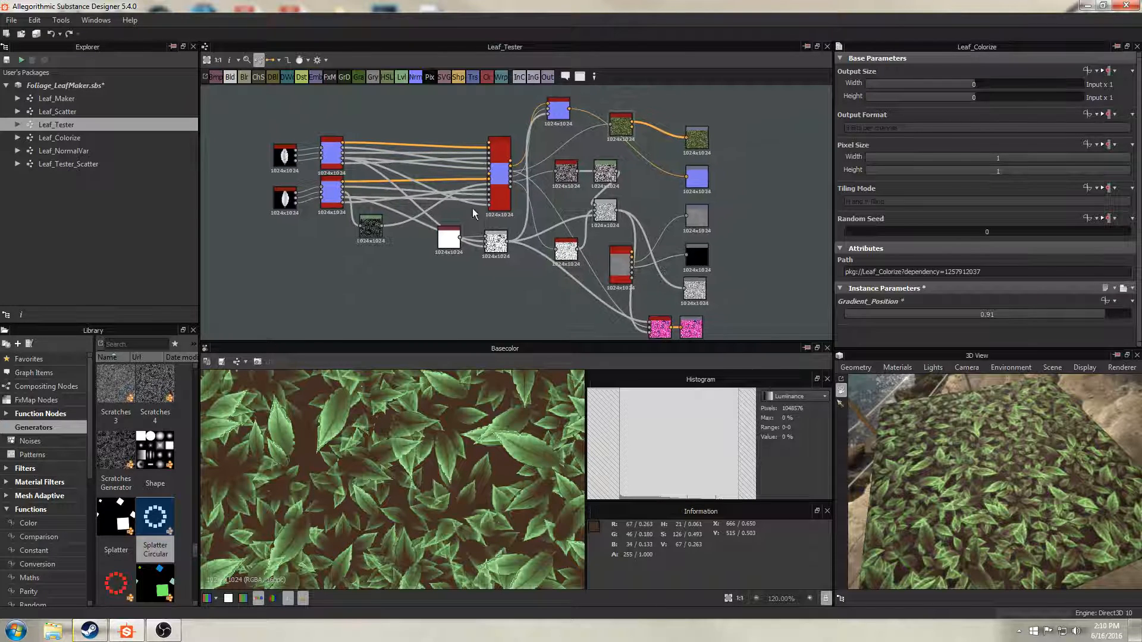
{"action": "double_click", "coordinate": [80, 164]}
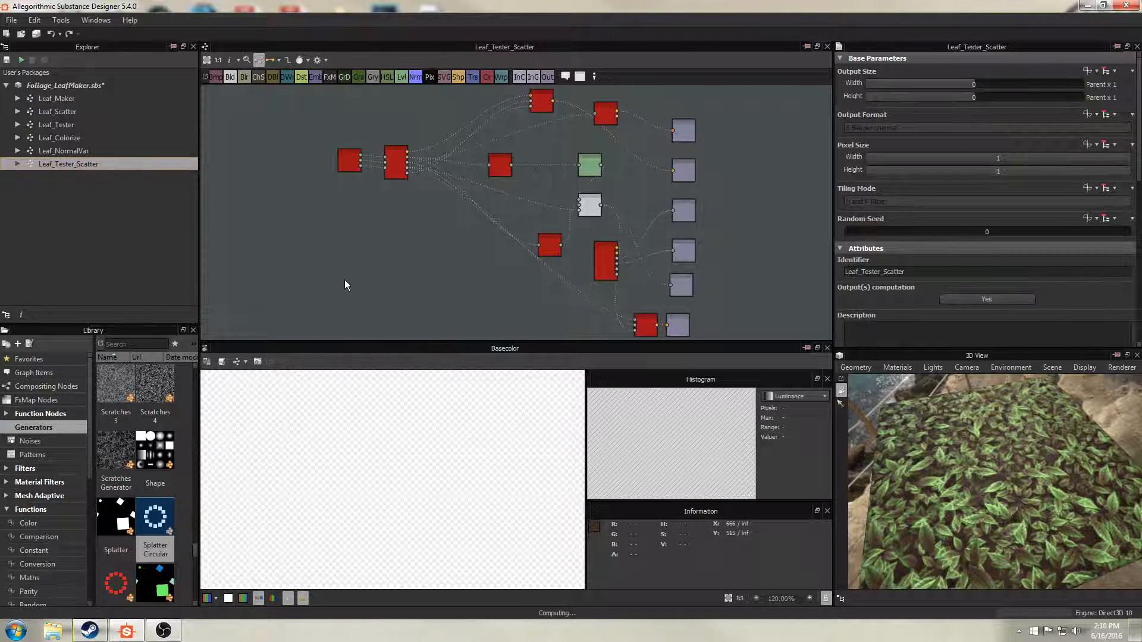
{"action": "left_click_drag", "start_coordinate": [925, 440], "coordinate": [979, 427]}
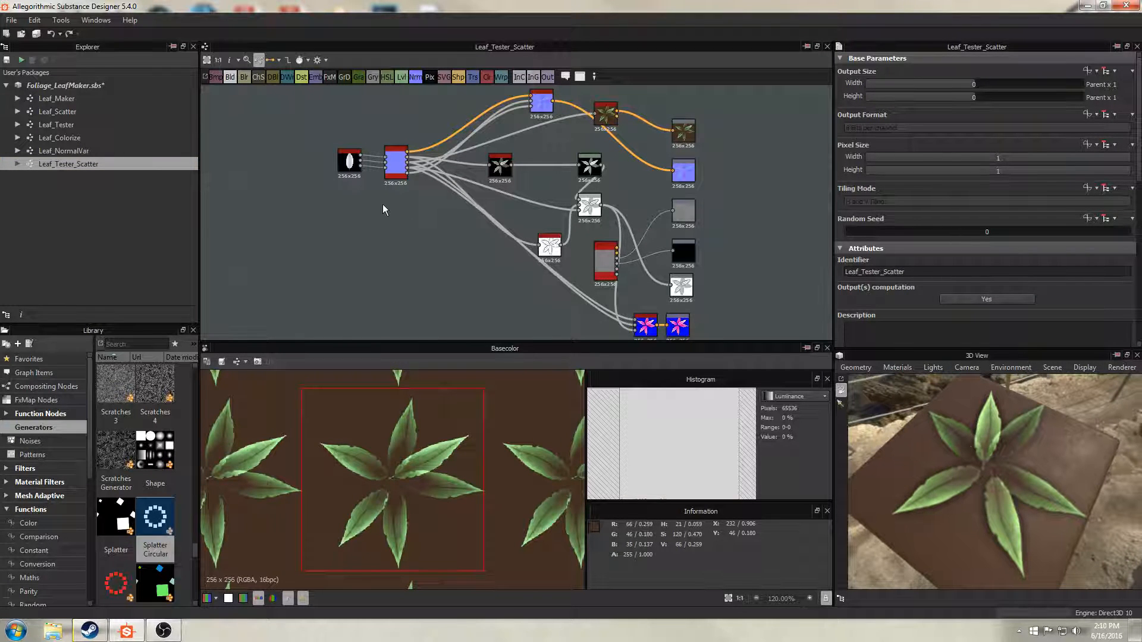
{"action": "scroll", "coordinate": [384, 210], "scroll_direction": "up", "scroll_amount": 5}
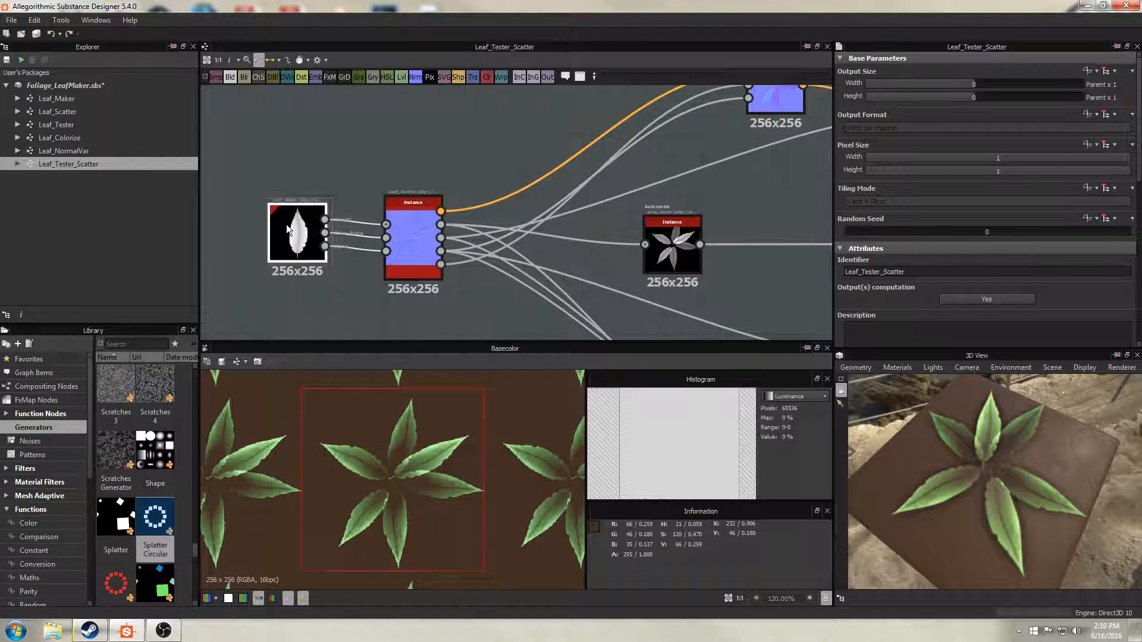
{"action": "double_click", "coordinate": [286, 224]}
{"action": "double_click", "coordinate": [405, 216]}
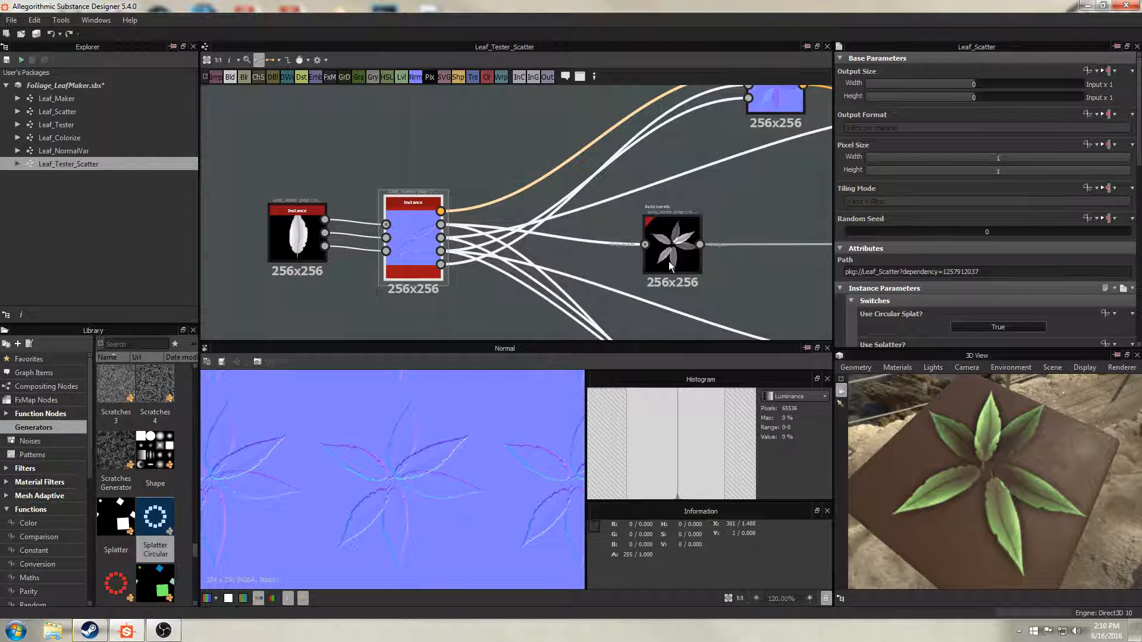
{"action": "left_click_drag", "start_coordinate": [943, 455], "coordinate": [958, 474]}
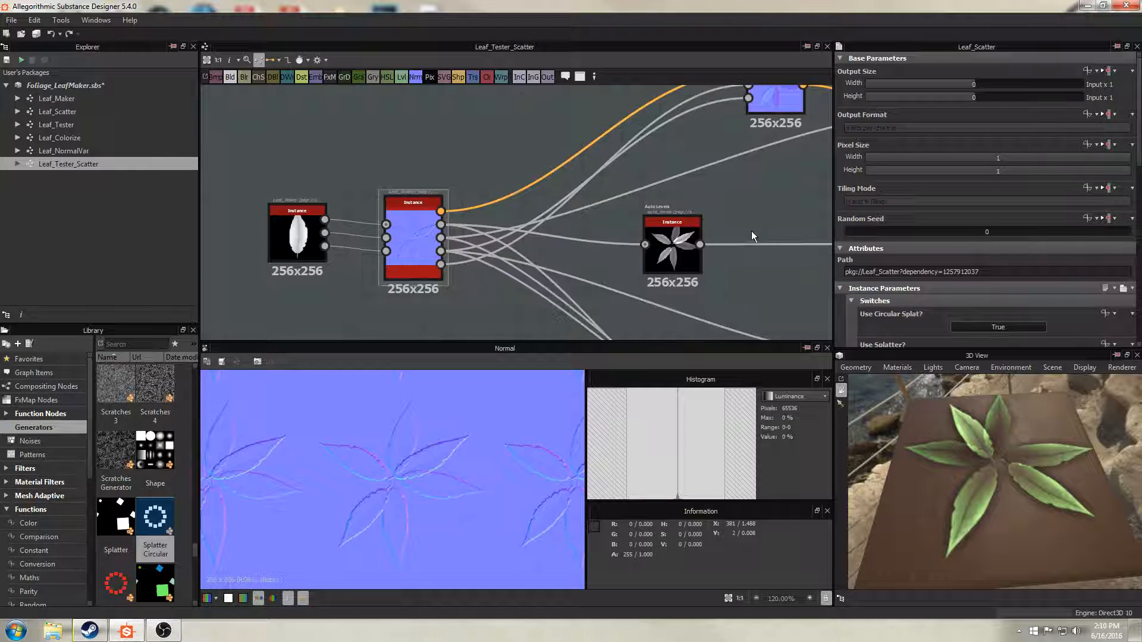
Review the Leaf_Tester_Scatter node chain through to its outputs and examine the leaf cluster from another 3D angle.
{"action": "middle_click_drag", "start_coordinate": [738, 216], "coordinate": [617, 194]}
{"action": "scroll", "coordinate": [684, 210], "scroll_direction": "down", "scroll_amount": 2}
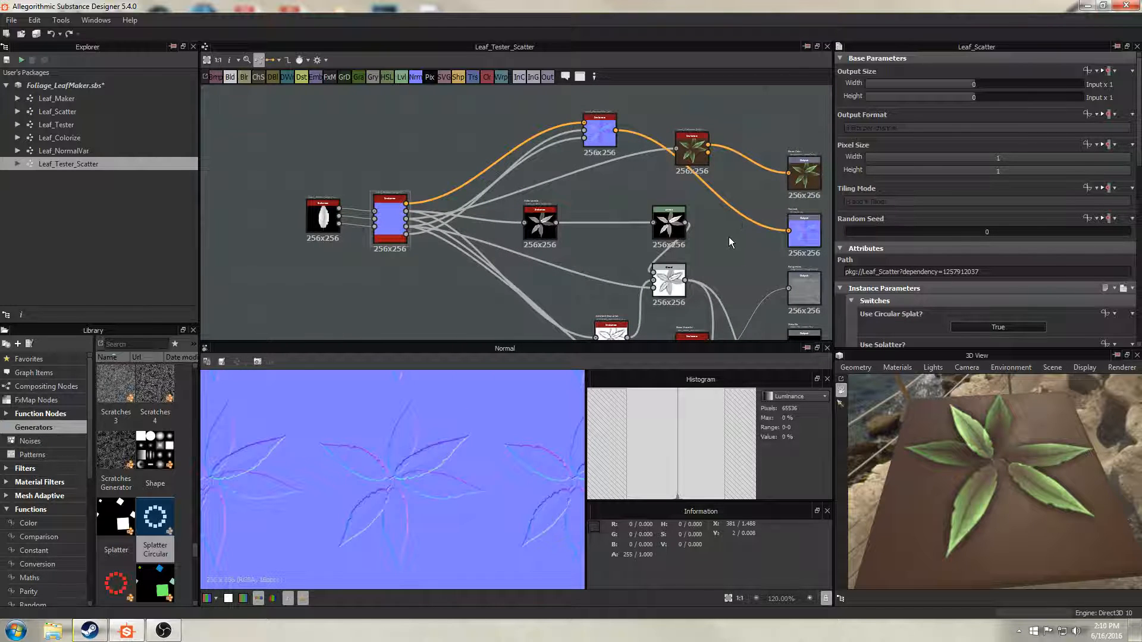
{"action": "middle_click_drag", "start_coordinate": [700, 205], "coordinate": [605, 192]}
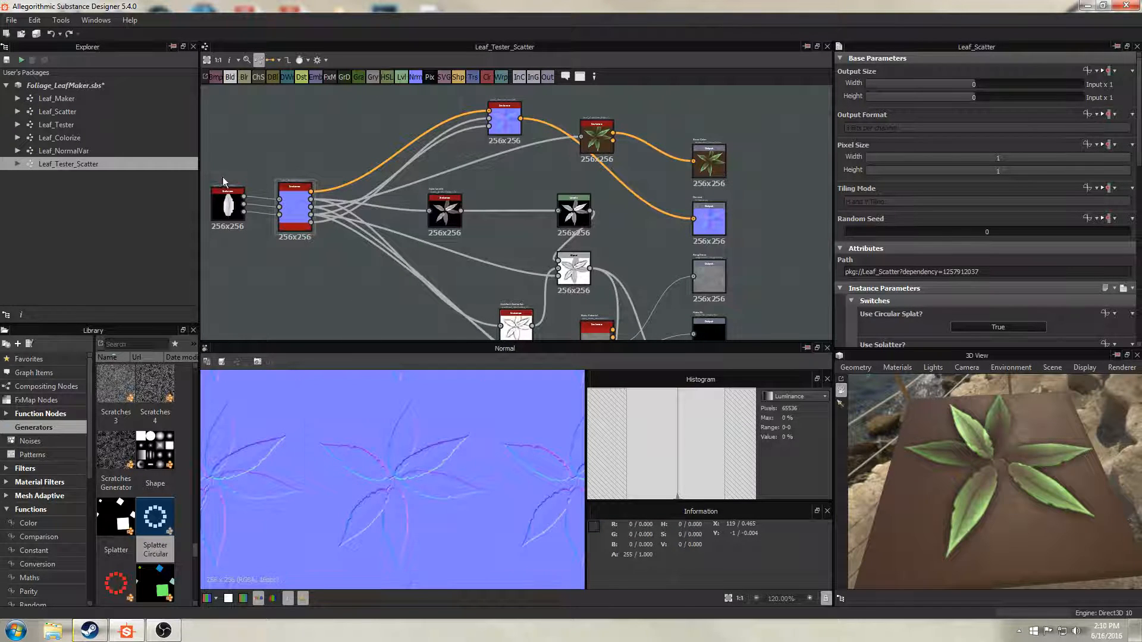
{"action": "left_click_drag", "start_coordinate": [987, 447], "coordinate": [953, 447]}
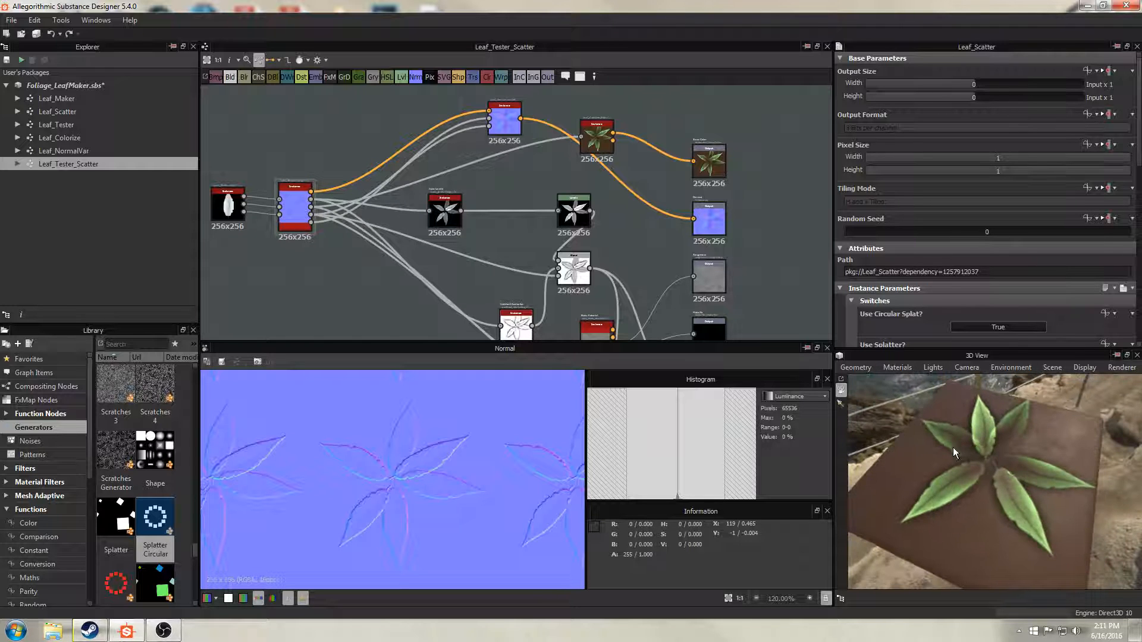
Return to the Leaf_Tester graph and preview the upper Leaf_Scatter node's Normal output.
{"action": "double_click", "coordinate": [62, 125]}
{"action": "scroll", "coordinate": [366, 205], "scroll_direction": "up", "scroll_amount": 2}
{"action": "scroll", "coordinate": [366, 205], "scroll_direction": "up", "scroll_amount": 4}
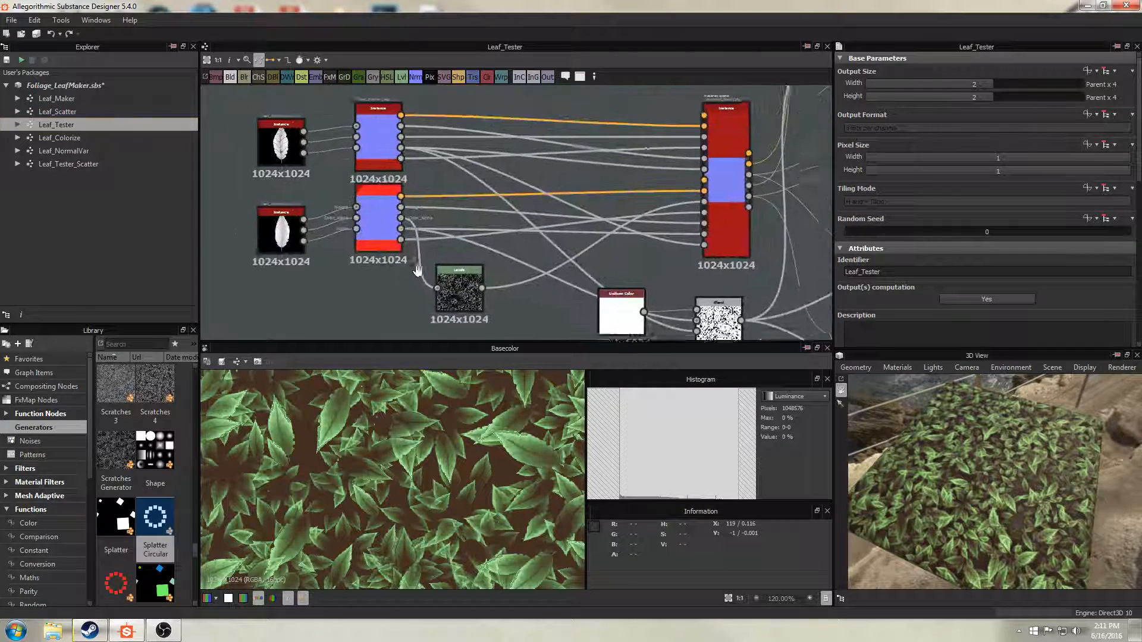
{"action": "left_click", "coordinate": [423, 155]}
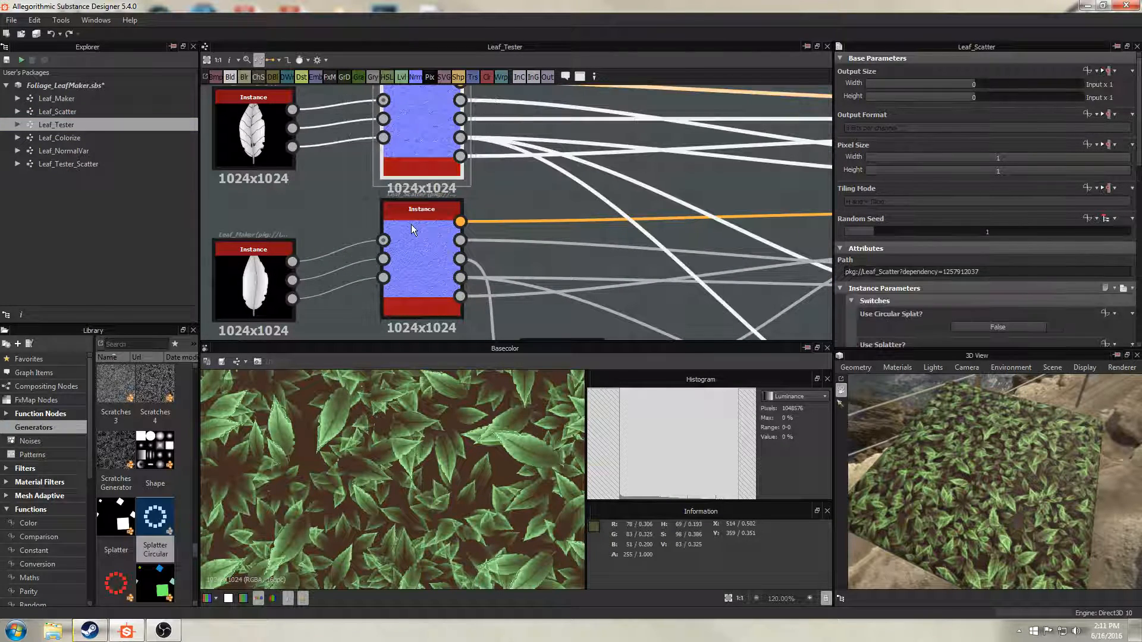
{"action": "double_click", "coordinate": [426, 148]}
{"action": "scroll", "coordinate": [375, 463], "scroll_direction": "down", "scroll_amount": 3}
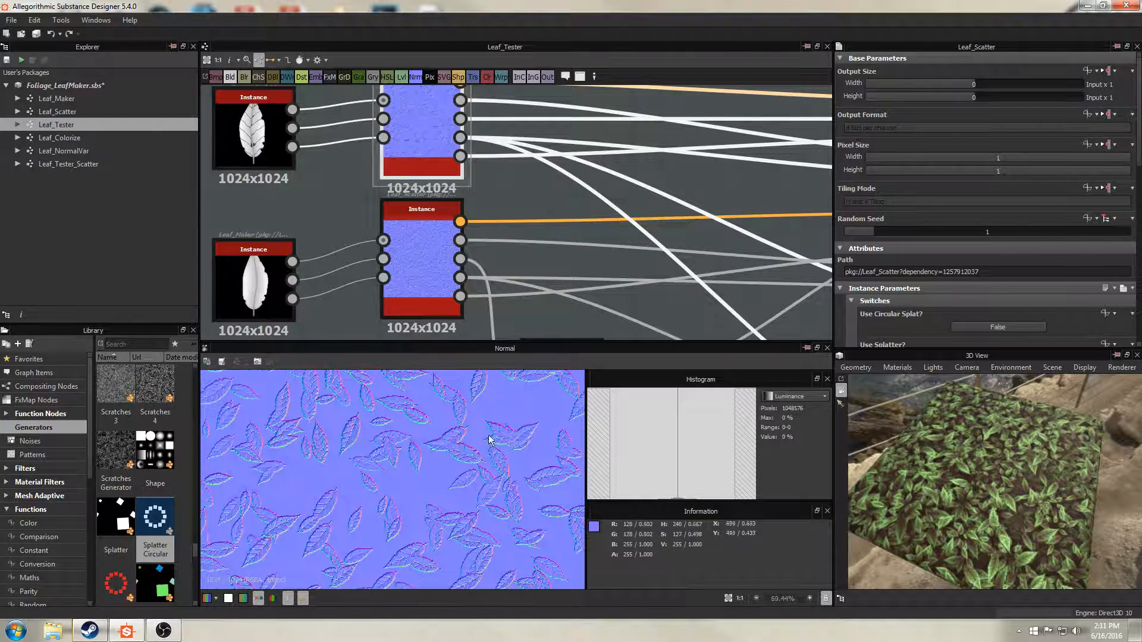
Set the upper Leaf_Scatter node's Splatter_Circle_Rotation to 266 degrees.
{"action": "scroll", "coordinate": [906, 309], "scroll_direction": "down", "scroll_amount": 4}
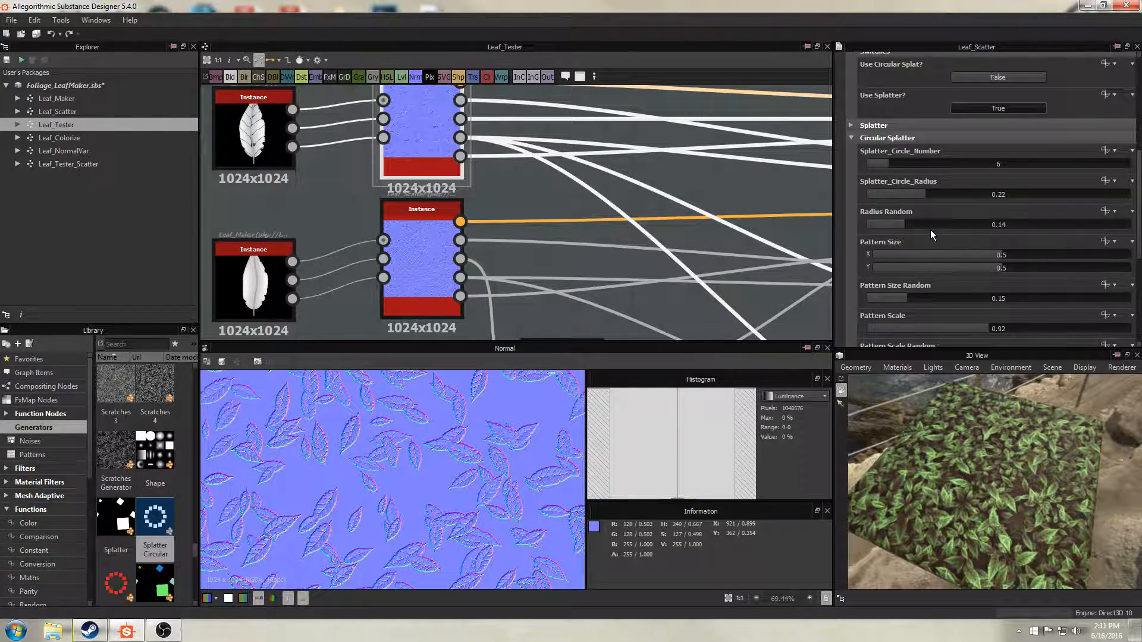
{"action": "scroll", "coordinate": [926, 230], "scroll_direction": "down", "scroll_amount": 4}
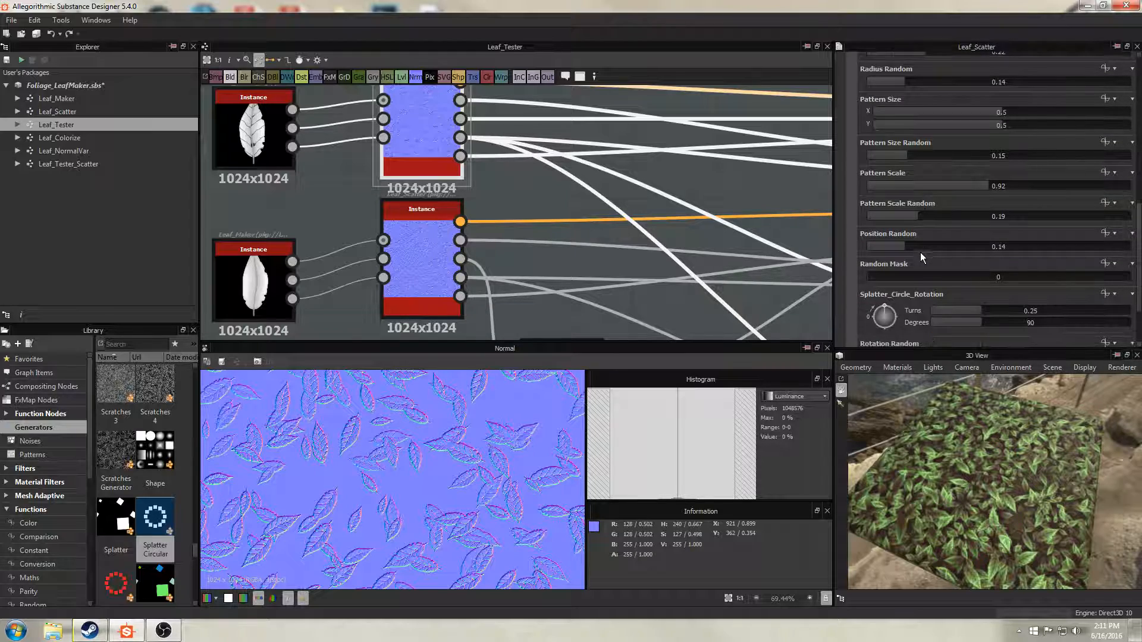
{"action": "left_click_drag", "start_coordinate": [892, 318], "coordinate": [885, 324]}
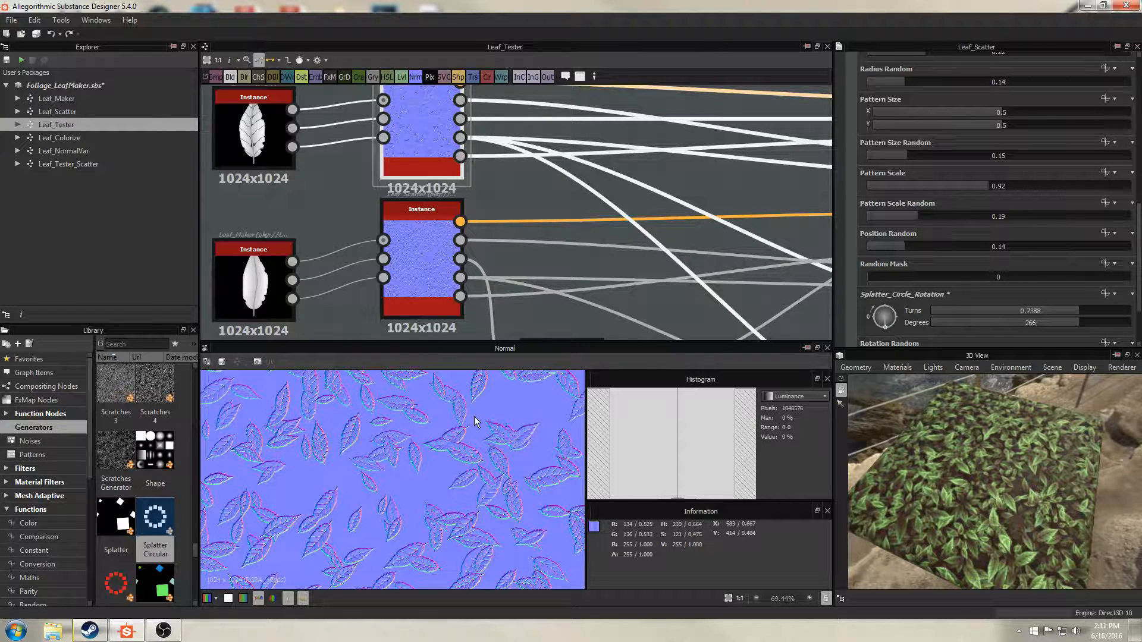
Expand the upper Leaf_Scatter node's Splatter parameters and set Splatter_Splat_Rotation to 21.18.
{"action": "scroll", "coordinate": [926, 252], "scroll_direction": "up", "scroll_amount": 6}
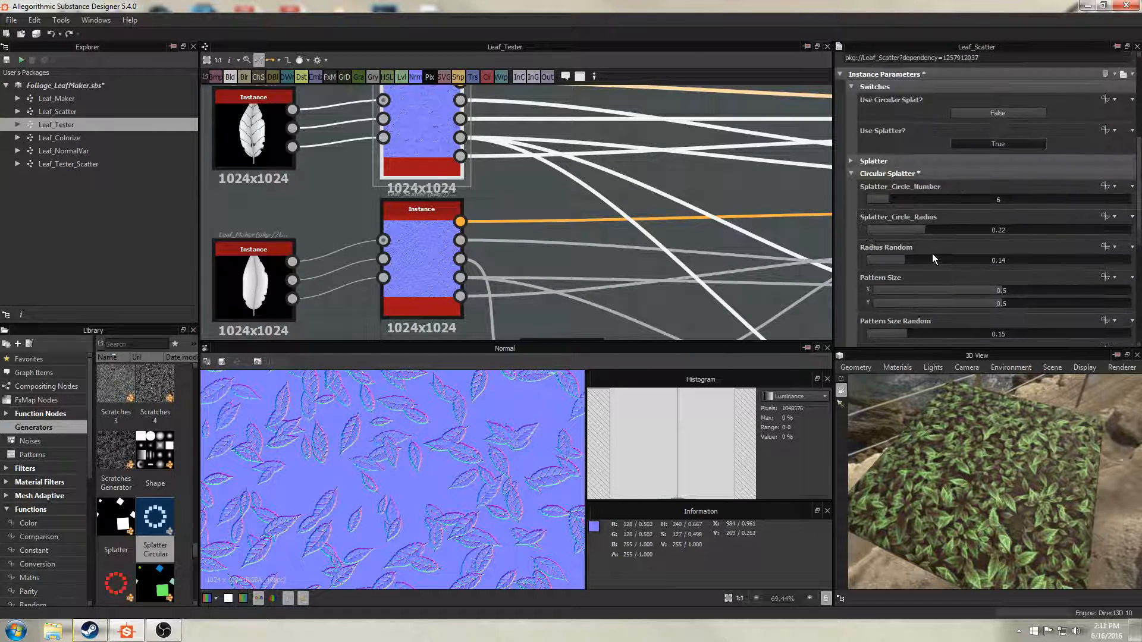
{"action": "left_click", "coordinate": [851, 244]}
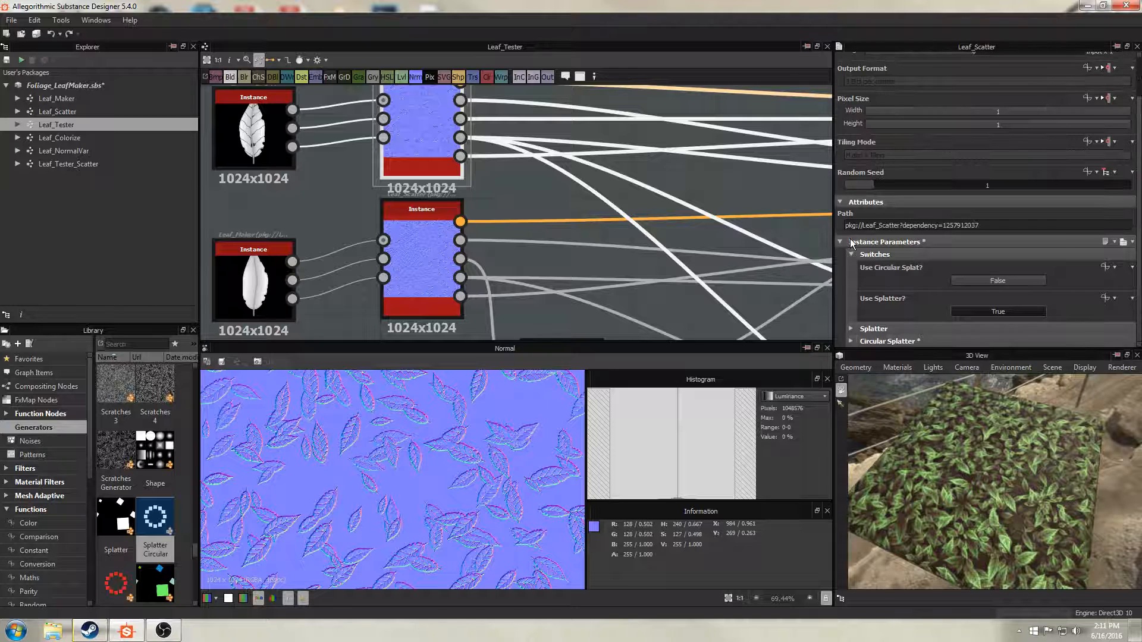
{"action": "left_click", "coordinate": [850, 323]}
{"action": "scroll", "coordinate": [881, 314], "scroll_direction": "down", "scroll_amount": 3}
{"action": "scroll", "coordinate": [880, 313], "scroll_direction": "down", "scroll_amount": 6}
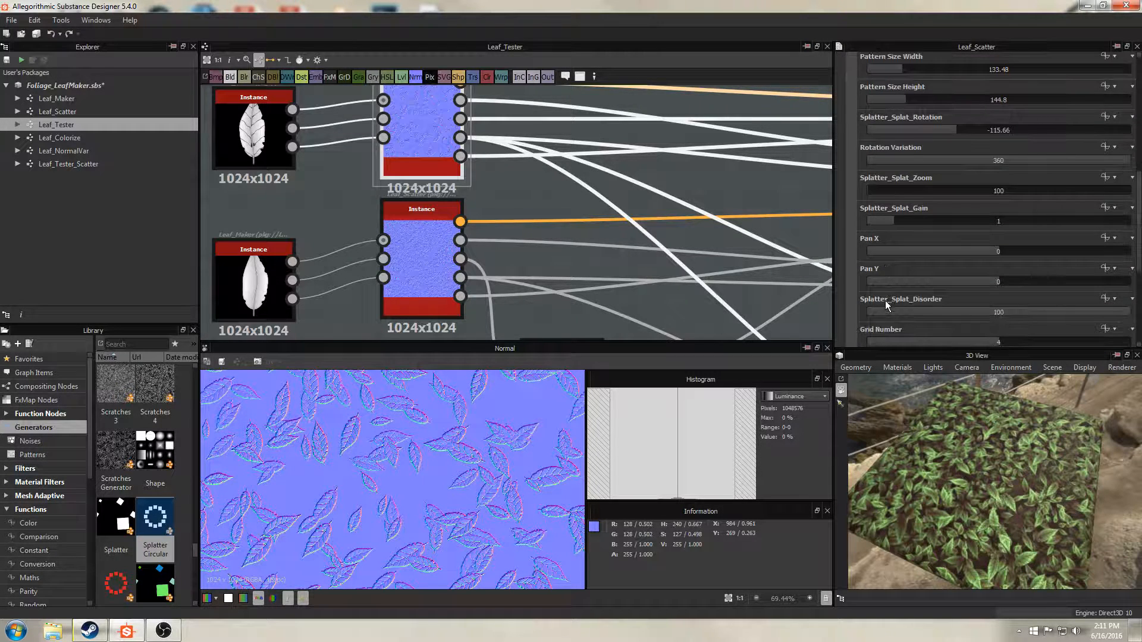
{"action": "scroll", "coordinate": [885, 301], "scroll_direction": "up", "scroll_amount": 3}
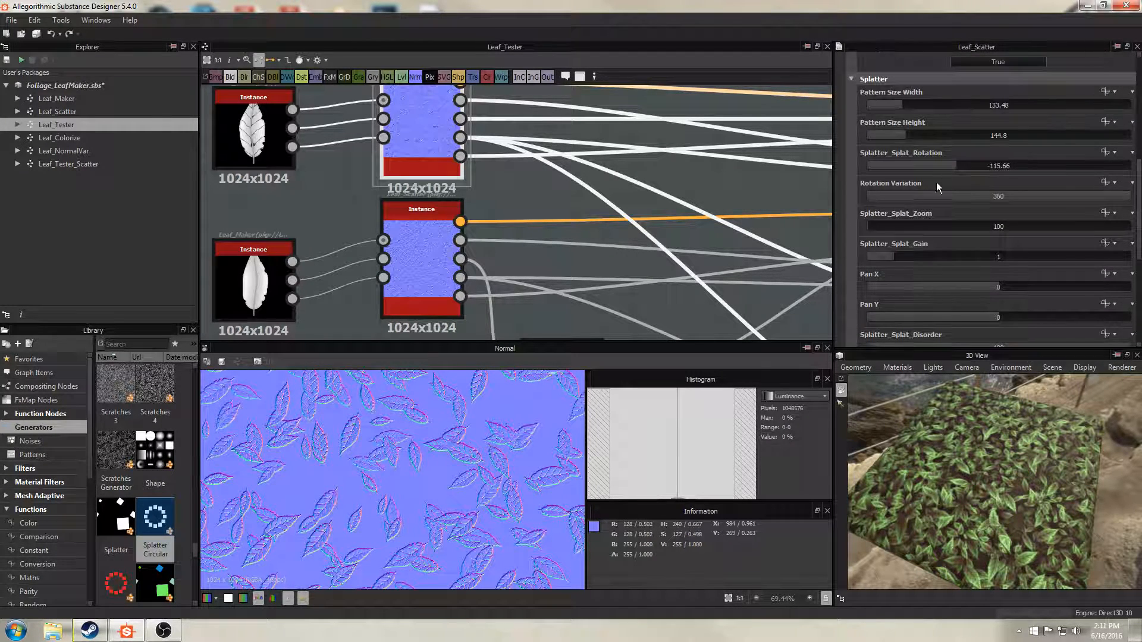
{"action": "left_click", "coordinate": [987, 166]}
{"action": "left_click_drag", "start_coordinate": [986, 164], "coordinate": [1011, 164]}
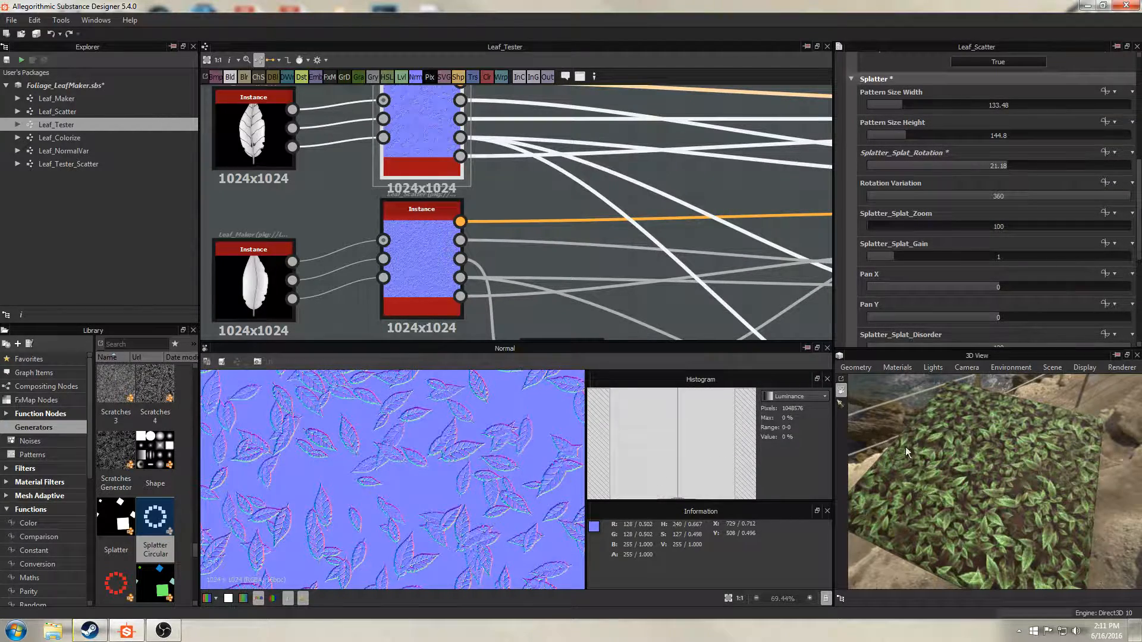
Check the scattered leaves in 3D, set Splatter_Splat_Rotation to 57.01 and view the leaf surface from another angle.
{"action": "left_click_drag", "start_coordinate": [905, 447], "coordinate": [993, 455]}
{"action": "scroll", "coordinate": [994, 458], "scroll_direction": "up", "scroll_amount": 5}
{"action": "scroll", "coordinate": [991, 468], "scroll_direction": "down", "scroll_amount": 5}
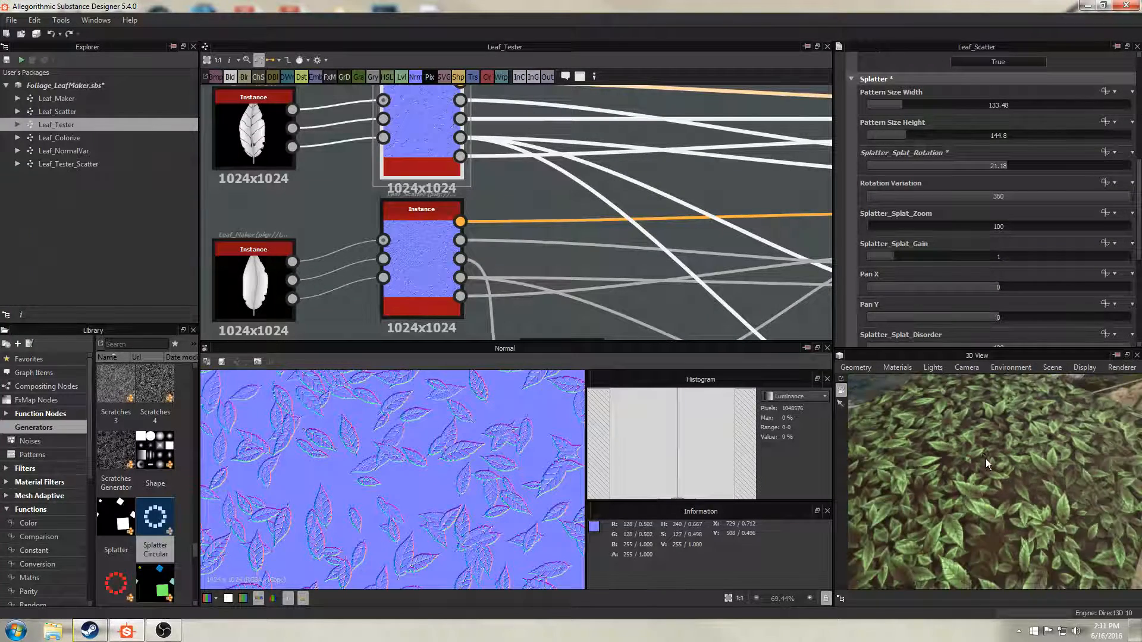
{"action": "left_click_drag", "start_coordinate": [958, 463], "coordinate": [987, 440]}
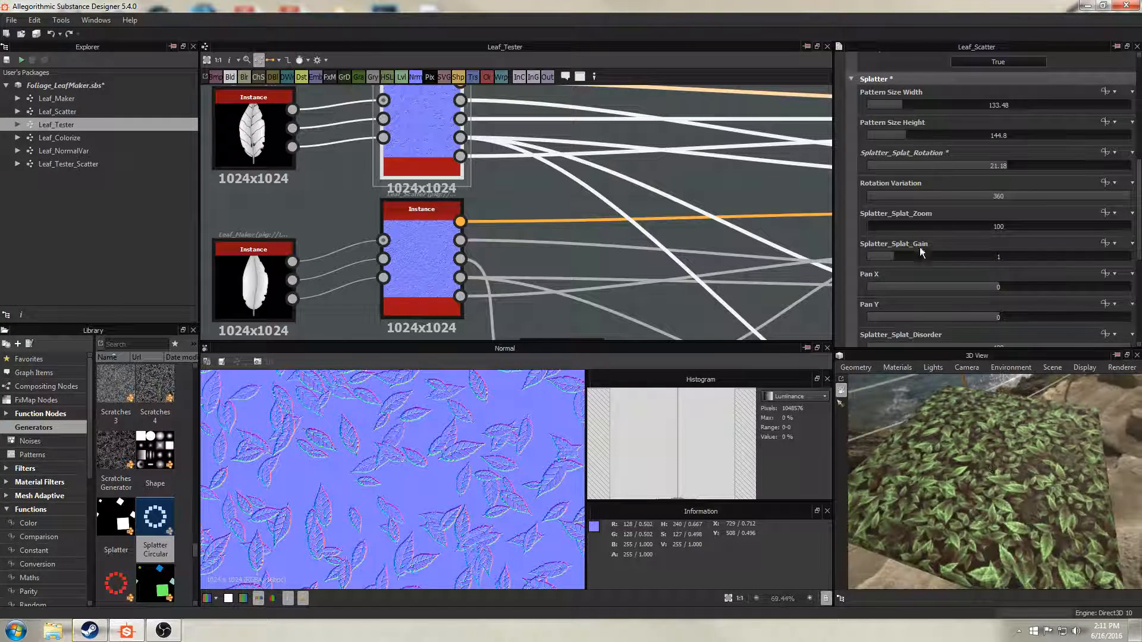
{"action": "left_click", "coordinate": [1019, 165]}
{"action": "left_click_drag", "start_coordinate": [975, 443], "coordinate": [949, 470]}
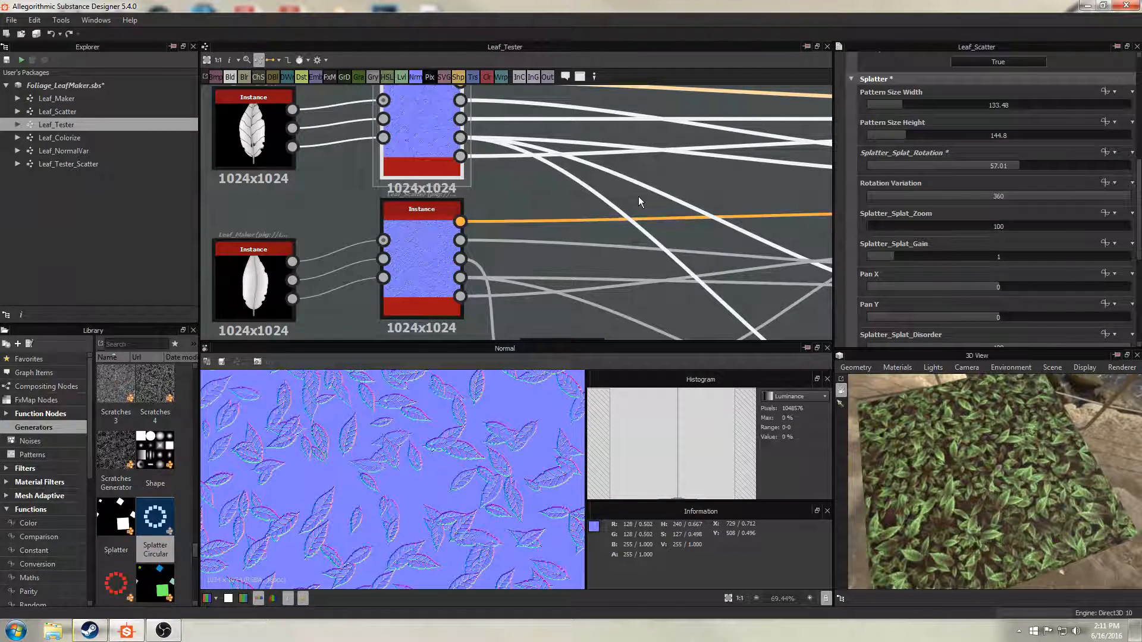
Move the green leaf-colorizing node in the Leaf_Tester graph closer to the Base Color output.
{"action": "scroll", "coordinate": [630, 191], "scroll_direction": "down", "scroll_amount": 5}
{"action": "scroll", "coordinate": [630, 192], "scroll_direction": "down", "scroll_amount": 2}
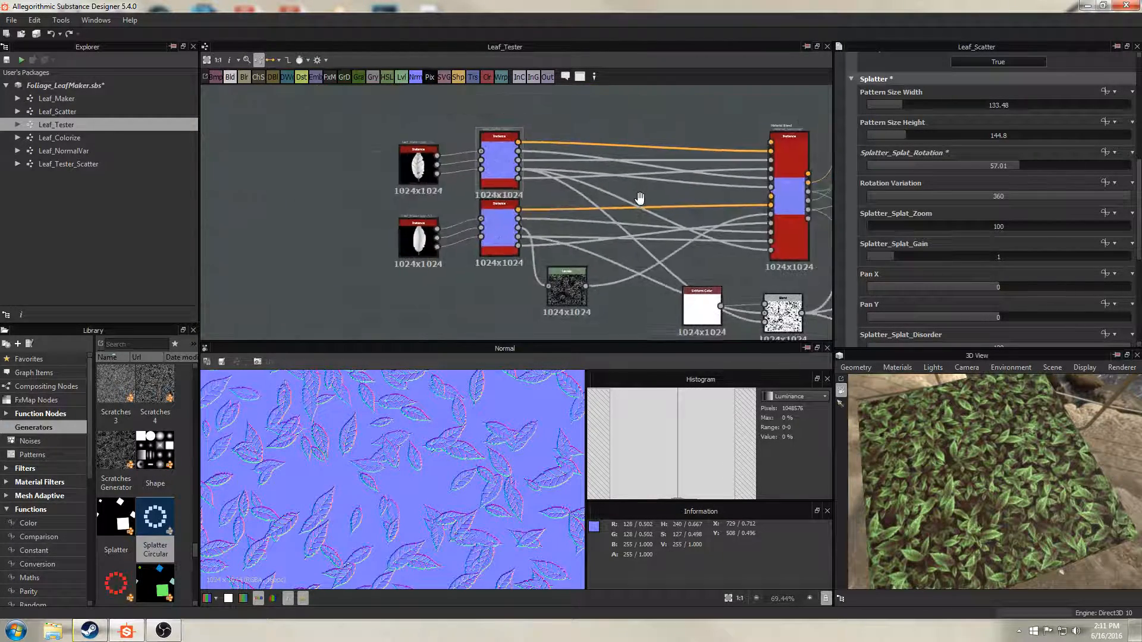
{"action": "middle_click_drag", "start_coordinate": [640, 194], "coordinate": [523, 216]}
{"action": "middle_click_drag", "start_coordinate": [555, 117], "coordinate": [523, 132]}
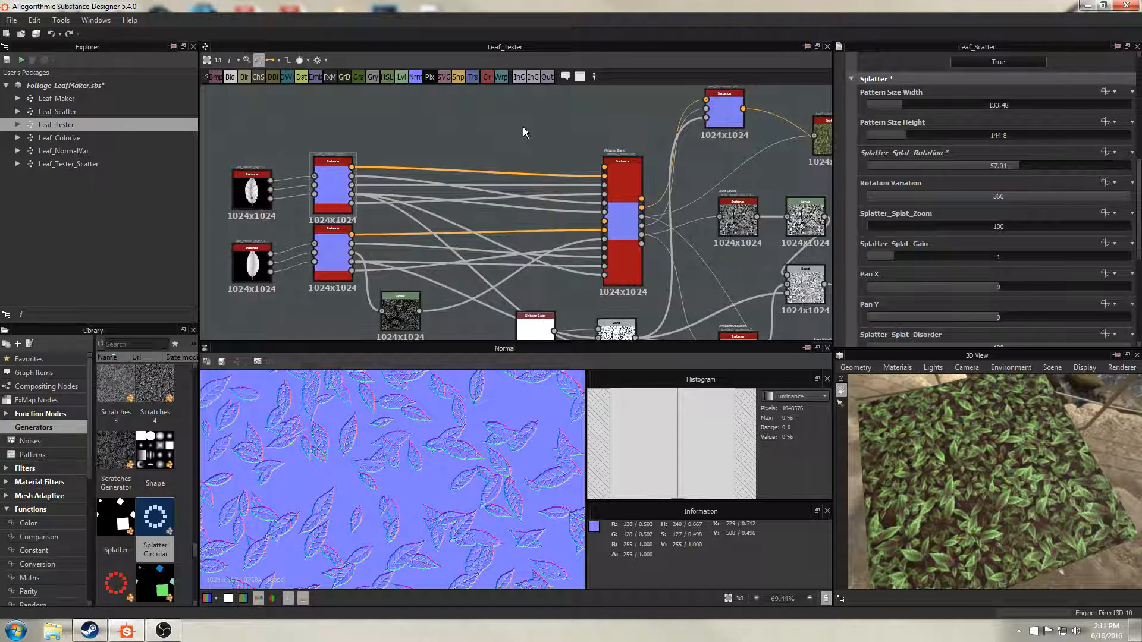
{"action": "middle_click_drag", "start_coordinate": [609, 116], "coordinate": [513, 127]}
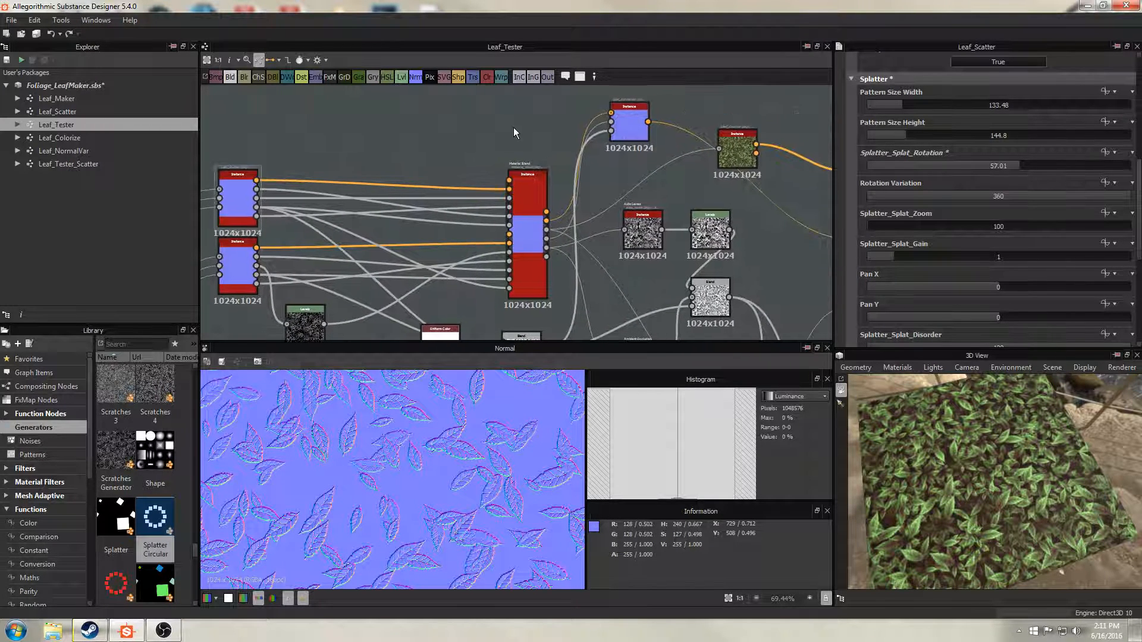
{"action": "middle_click_drag", "start_coordinate": [630, 179], "coordinate": [493, 184]}
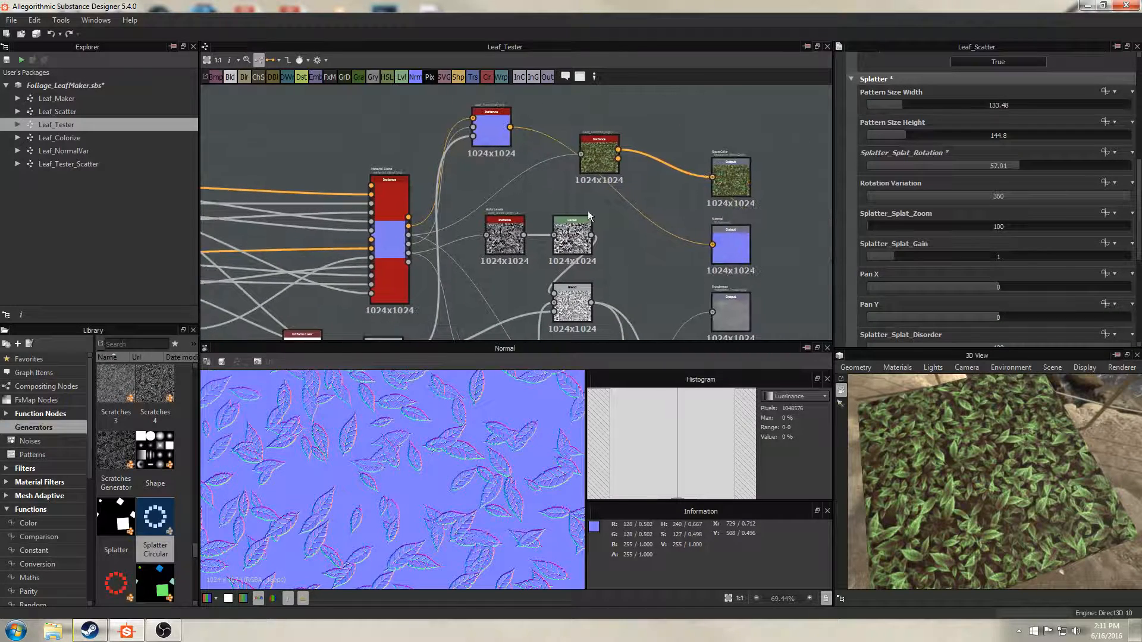
{"action": "left_click_drag", "start_coordinate": [602, 172], "coordinate": [654, 180]}
{"action": "left_click", "coordinate": [630, 138]}
{"action": "left_click", "coordinate": [640, 145]}
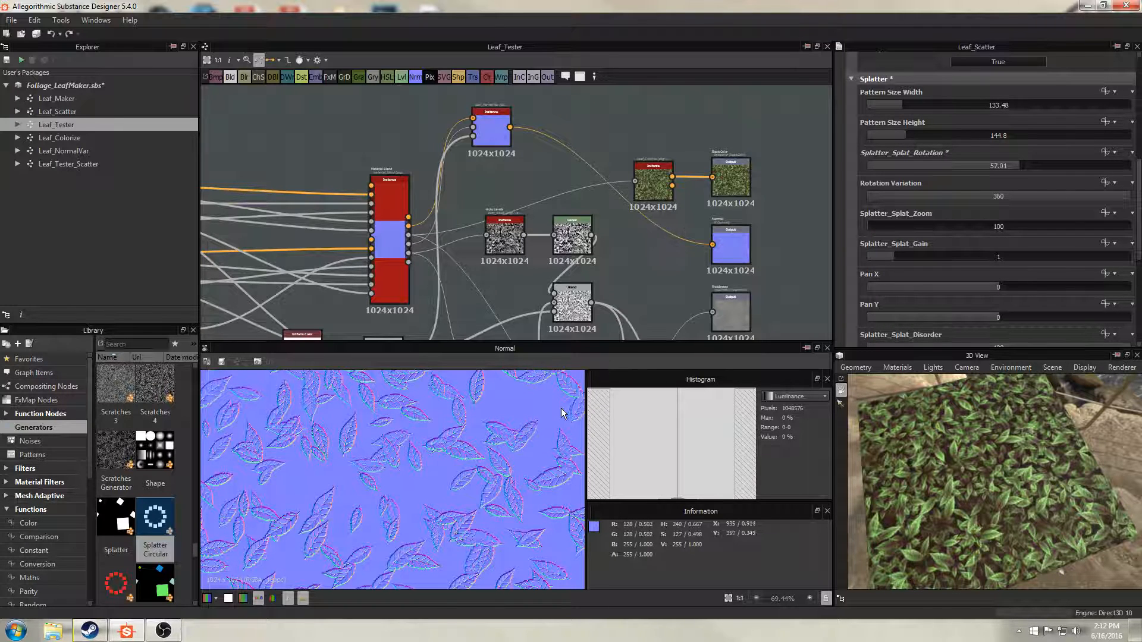
Examine the leaf-covered surface up close in 3D and bring up the Leaf_Tester graph's own properties.
{"action": "left_click_drag", "start_coordinate": [922, 441], "coordinate": [984, 463]}
{"action": "scroll", "coordinate": [974, 462], "scroll_direction": "up", "scroll_amount": 4}
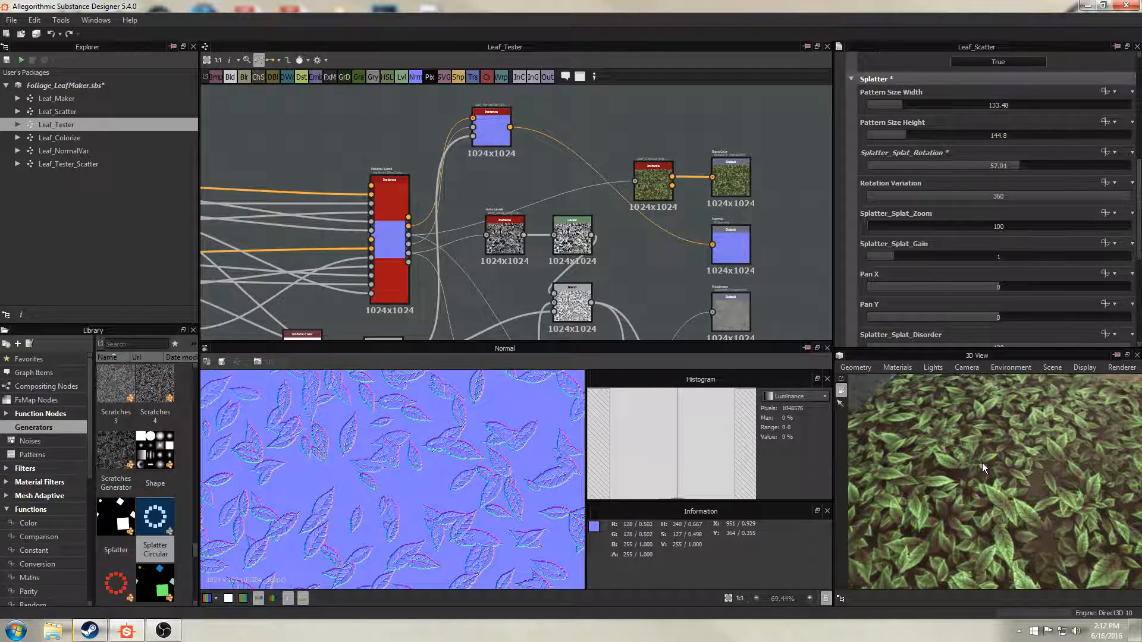
{"action": "left_click", "coordinate": [653, 274]}
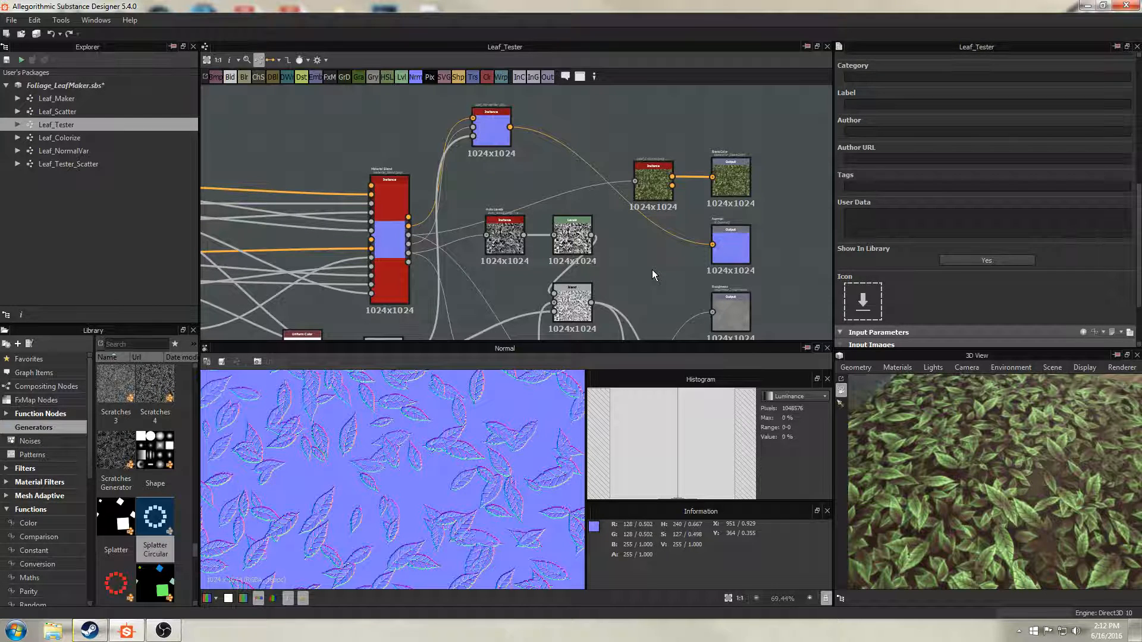